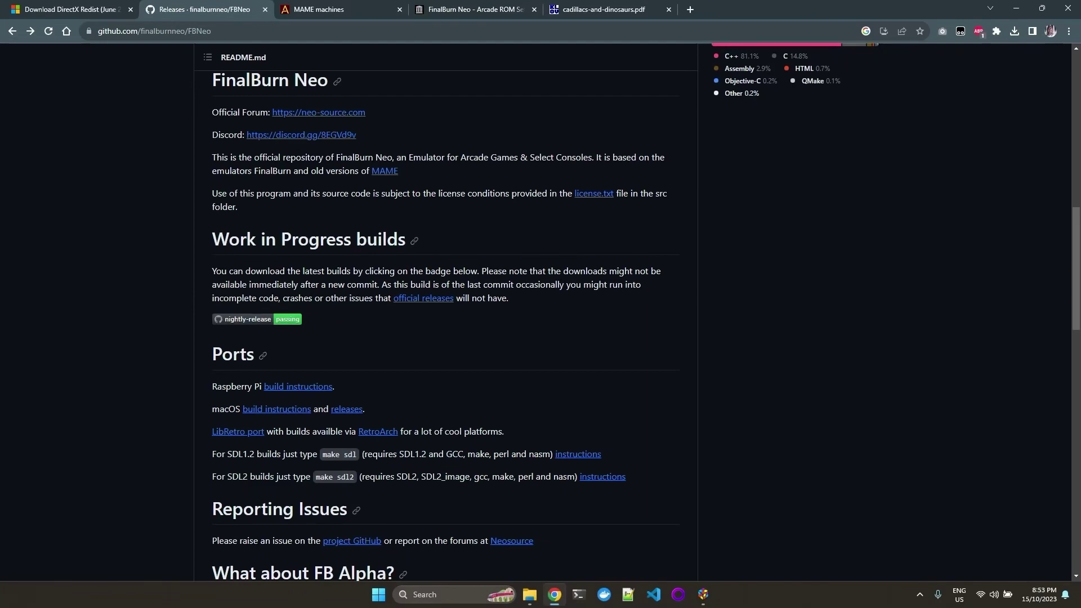
Step: Review the platforms supported by FB Neo on the repository's wiki home page
scroll(853, 311, up, 15)
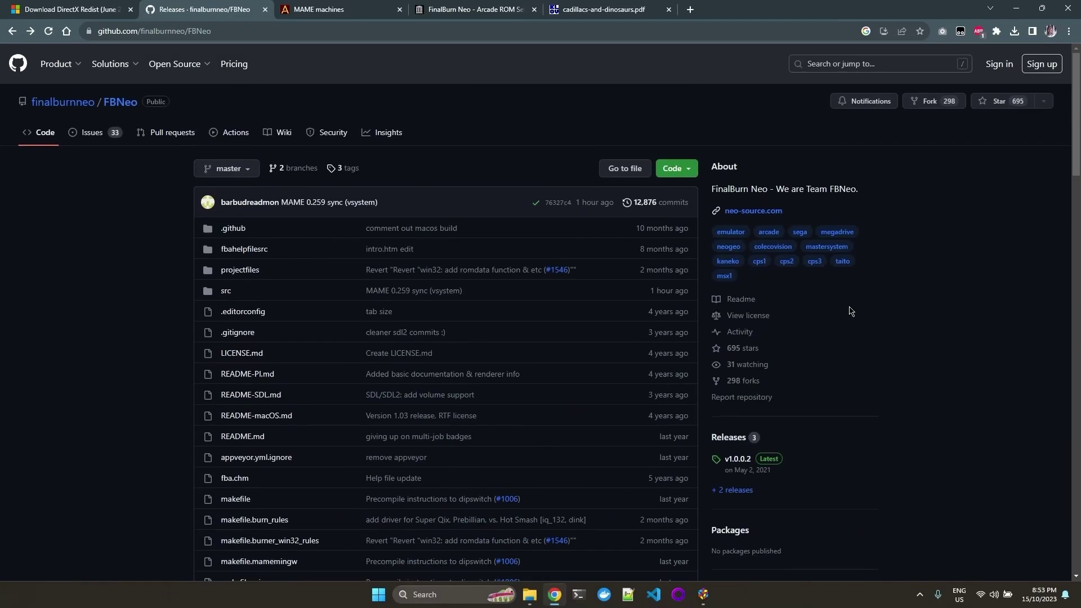
click(280, 138)
scroll(442, 314, down, 2)
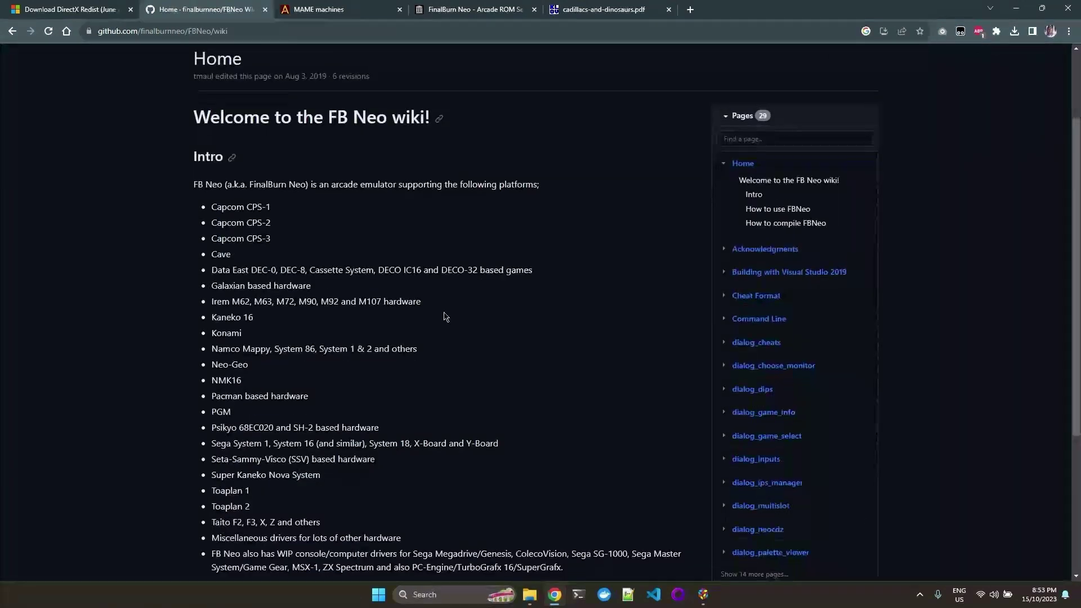
scroll(444, 317, down, 2)
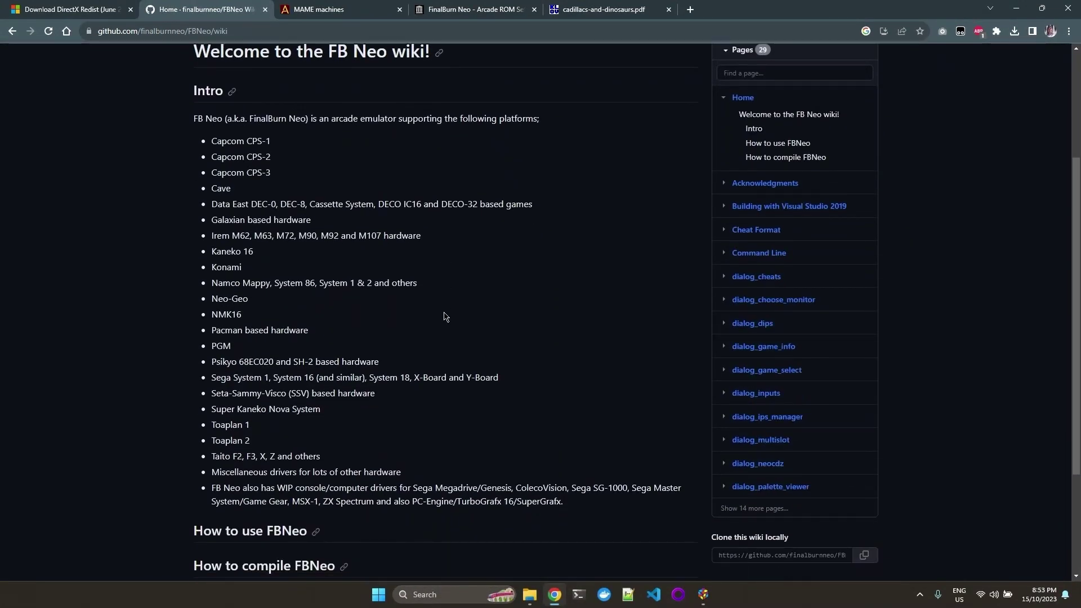
scroll(443, 316, up, 4)
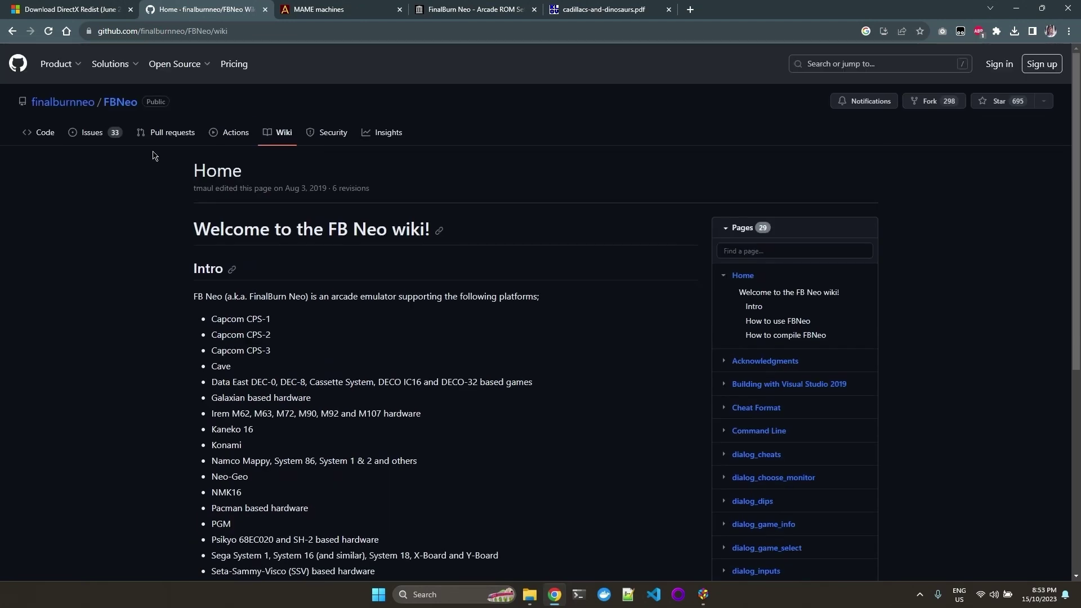
Step: Try to download fbneo.zip from the assets of the FBNeo v1.0.0.2 release
click(110, 107)
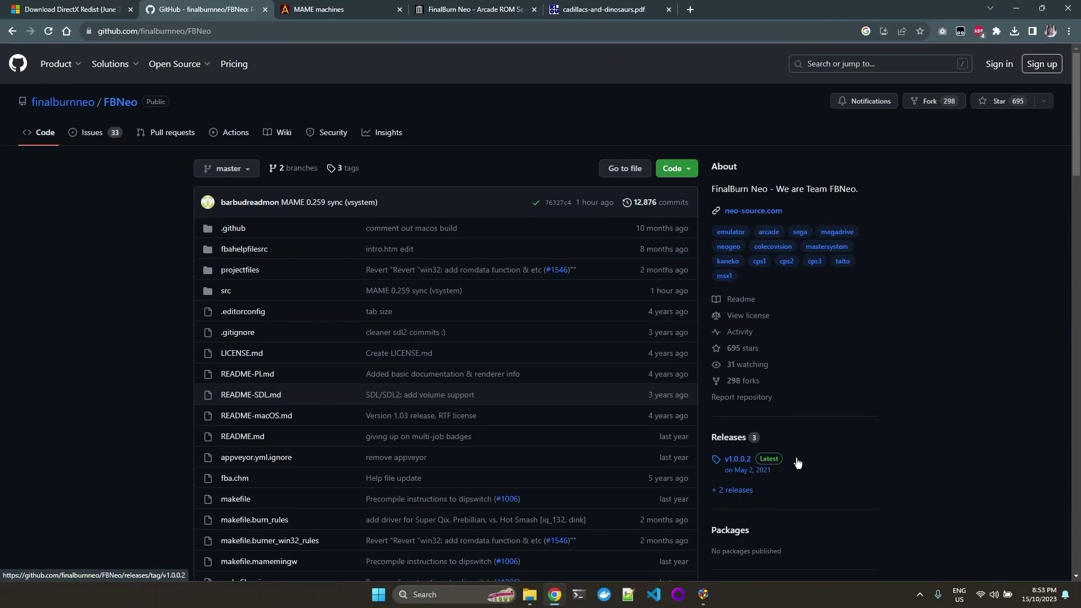
click(743, 465)
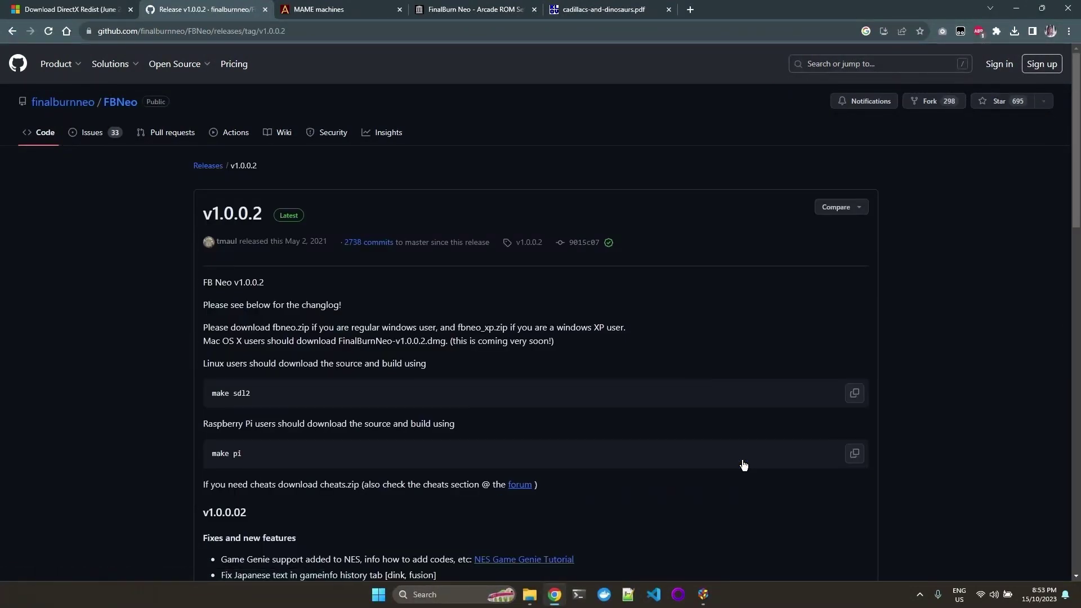
scroll(711, 433, down, 20)
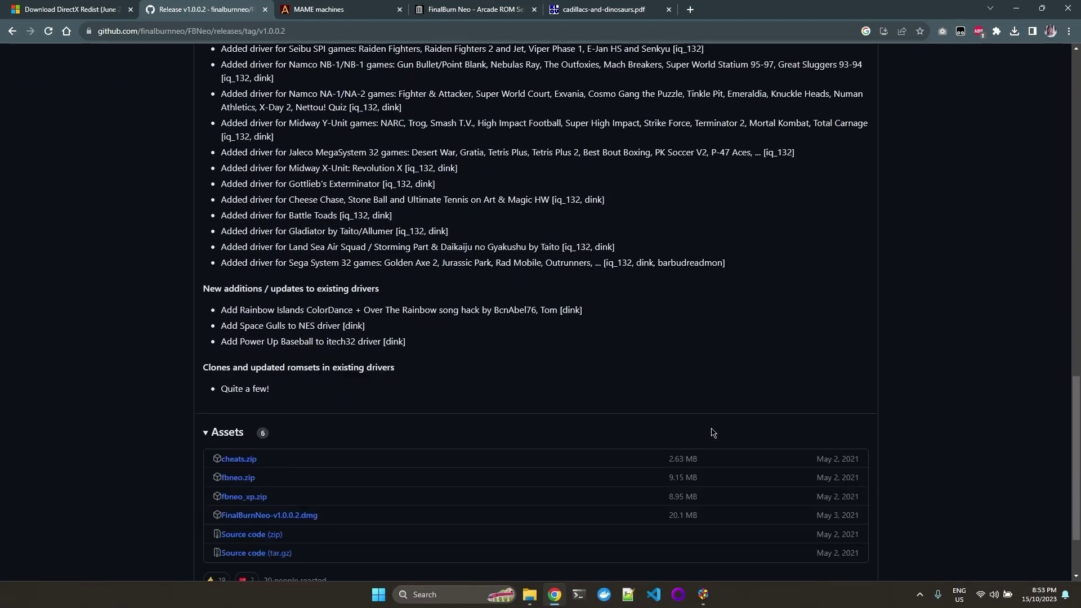
click(236, 482)
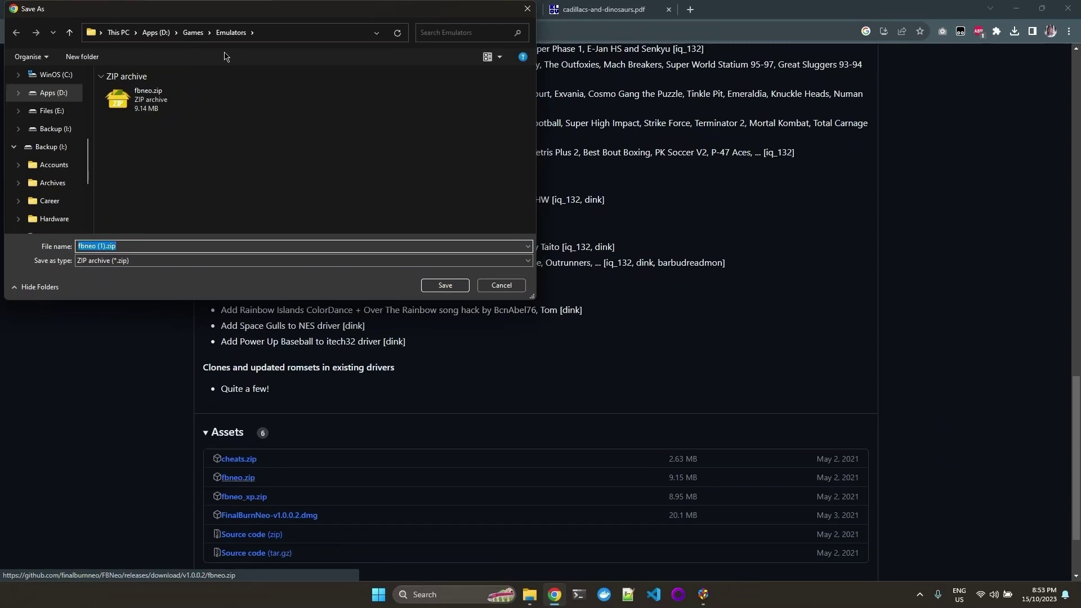
click(517, 288)
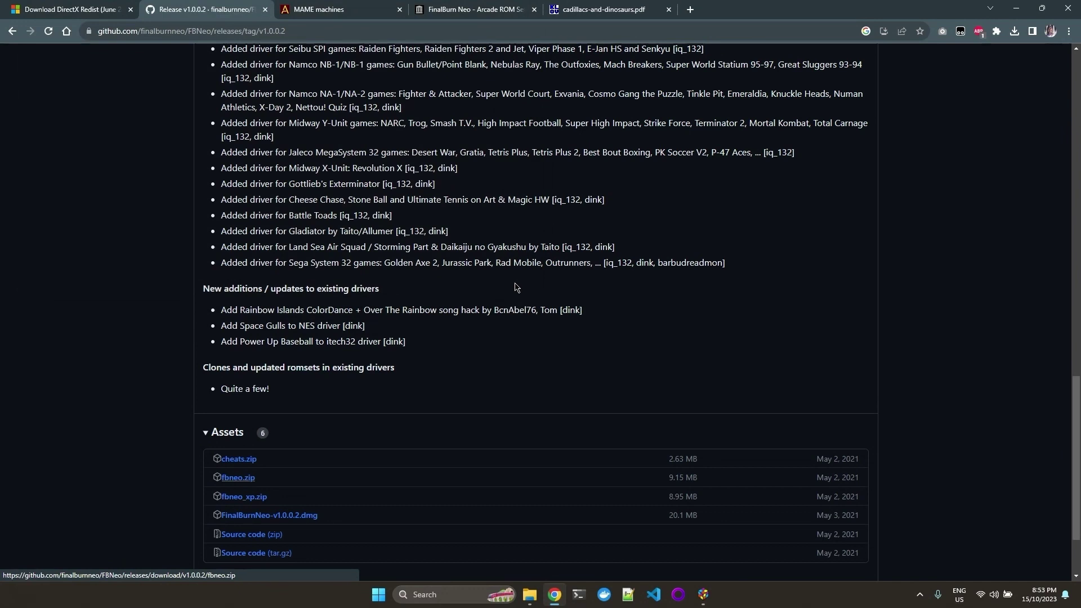
Step: Review the DirectX Redist (June 2010) download page on the Microsoft site
click(71, 9)
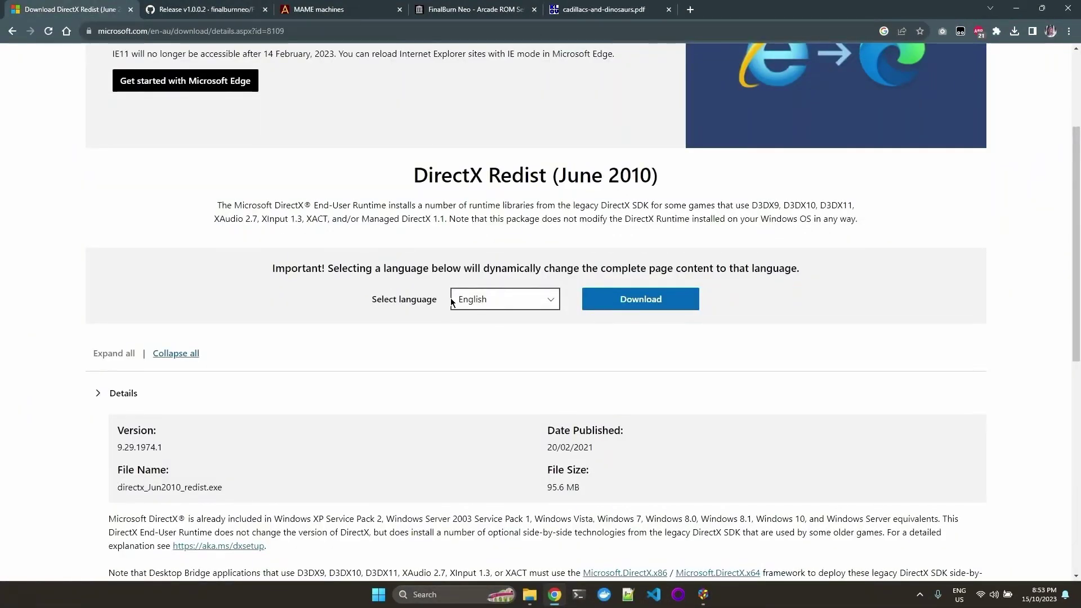
scroll(439, 290, up, 3)
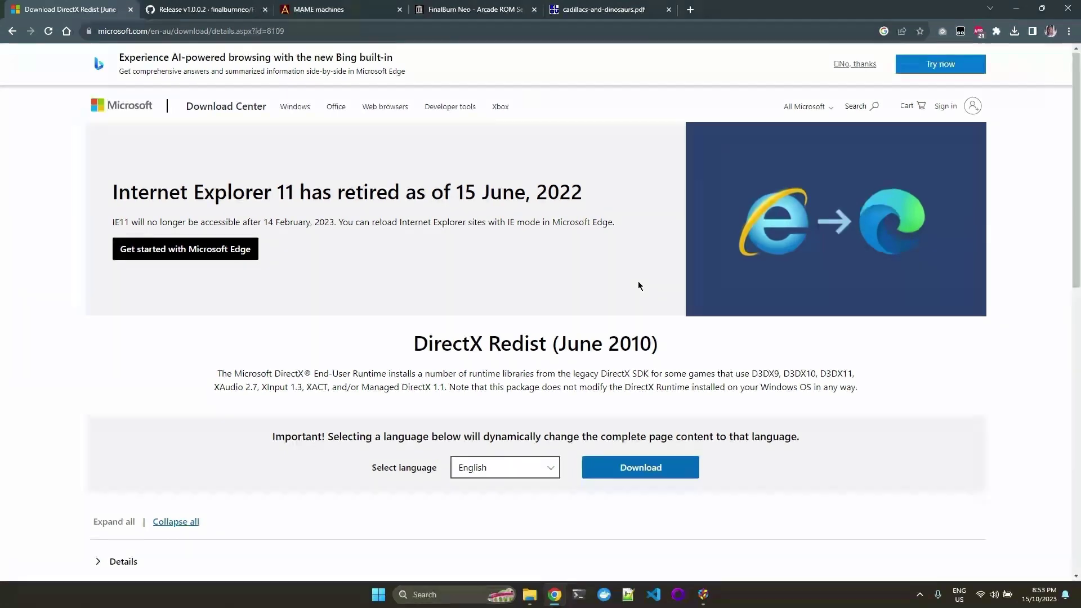
scroll(637, 285, down, 3)
scroll(637, 282, down, 1)
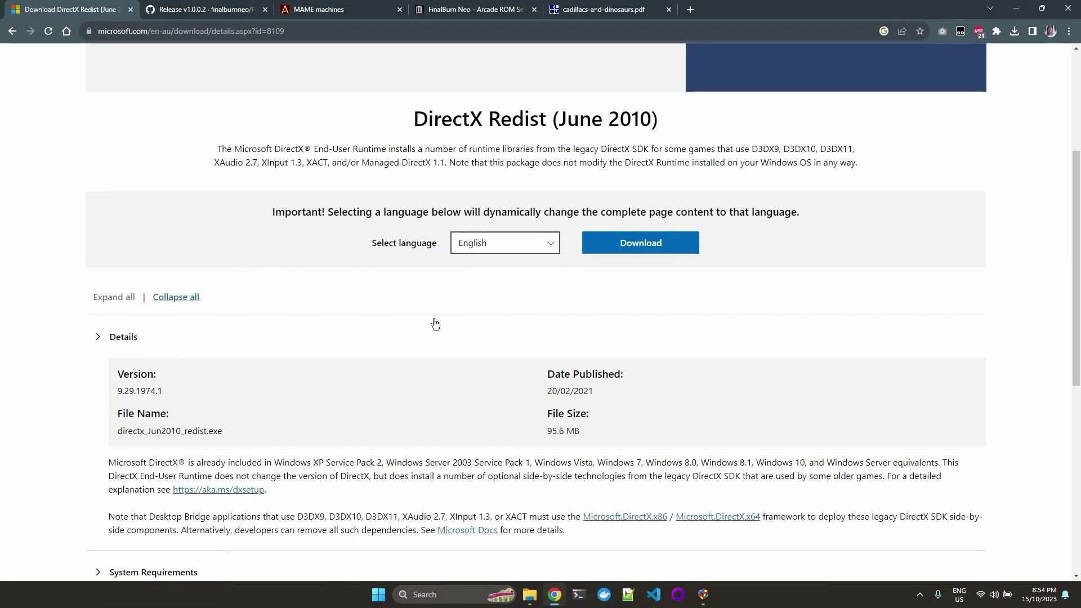
Step: Search the MAME machines list for cadillacs and find the USA version's ROM name among the results
click(334, 11)
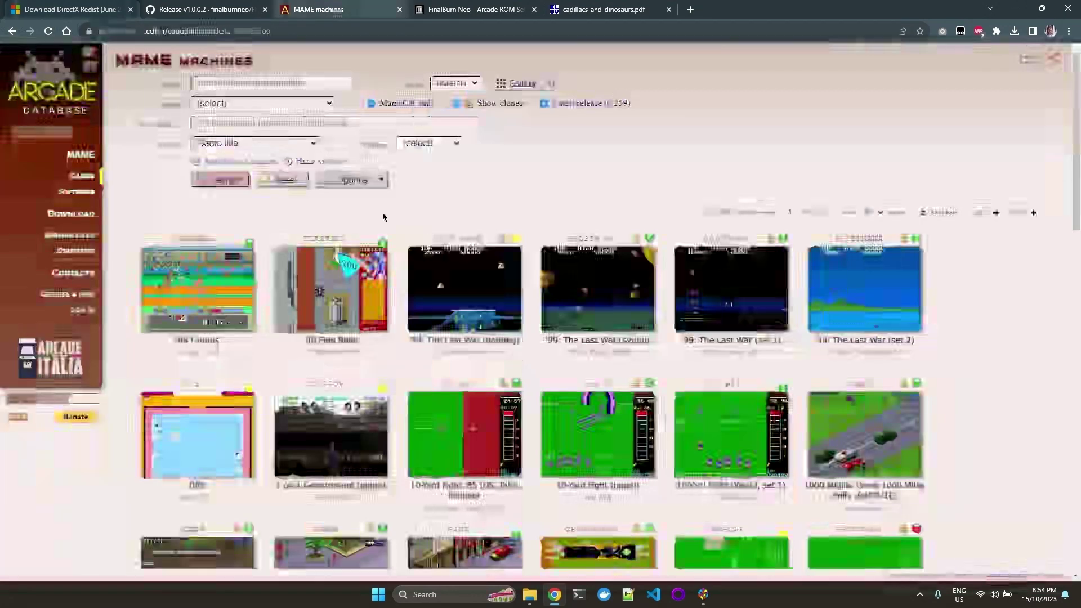
click(281, 79)
text(cad)
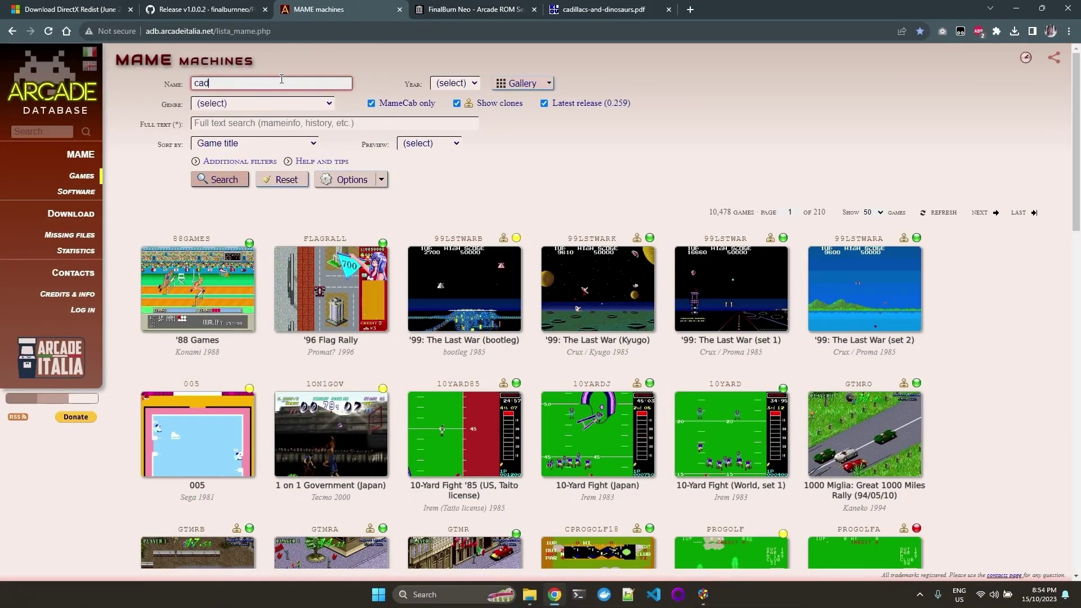
text(illacs)
key(Return)
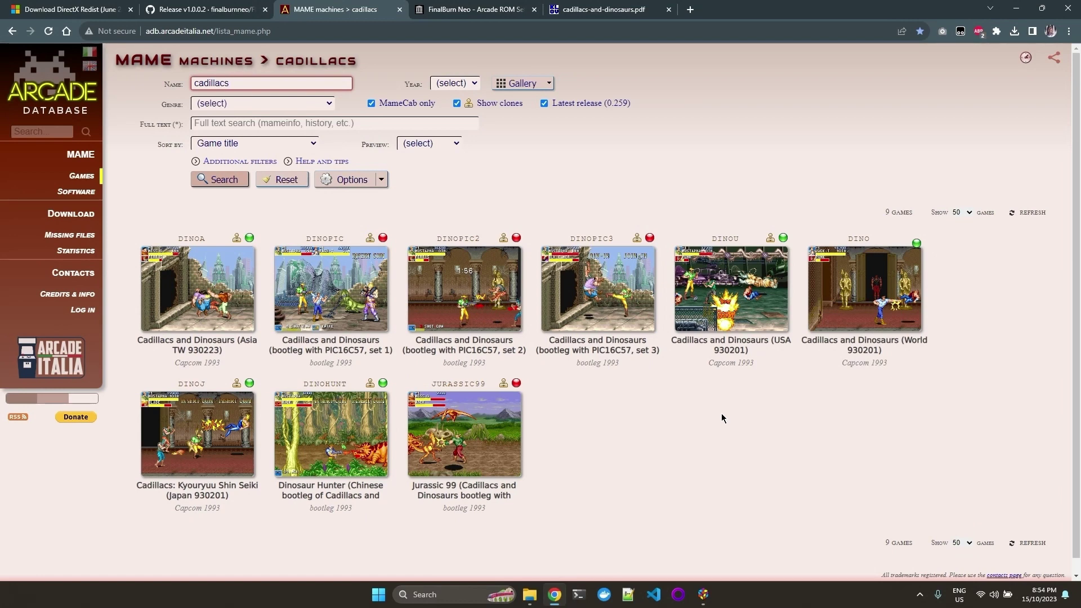
key(ctrl+f)
text(usa)
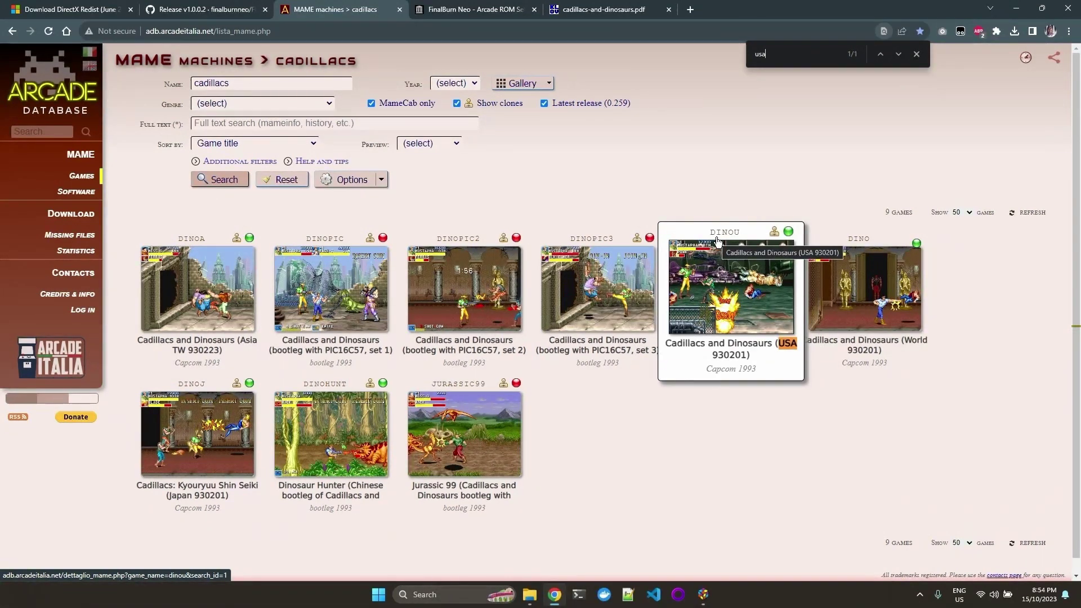
Step: List the ZIP files of the FinalBurn Neo full non-merged ROM set on archive.org and find dinou
click(503, 11)
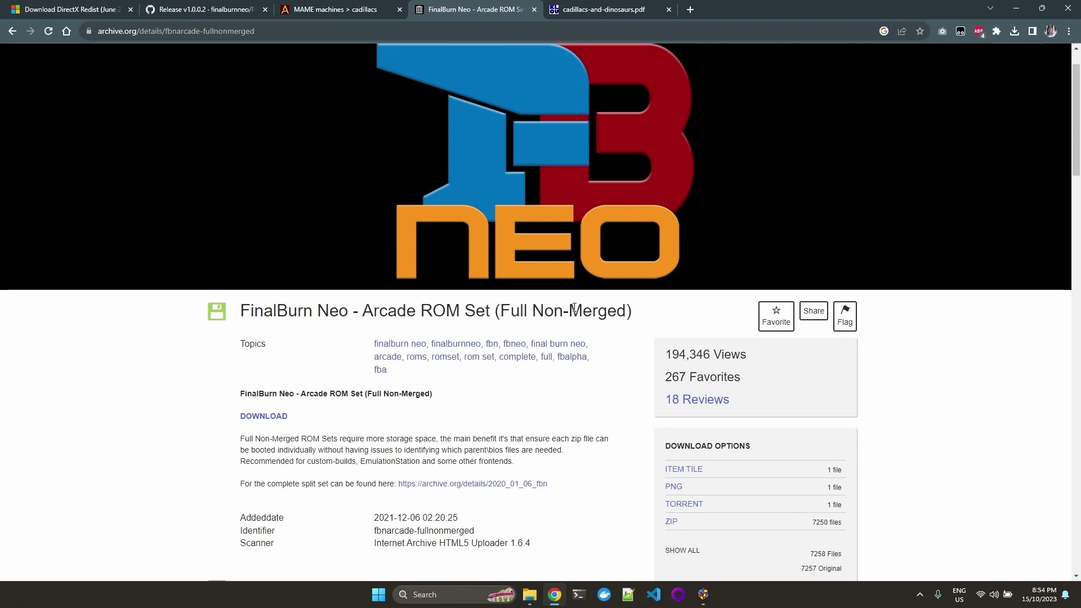
scroll(580, 309, down, 5)
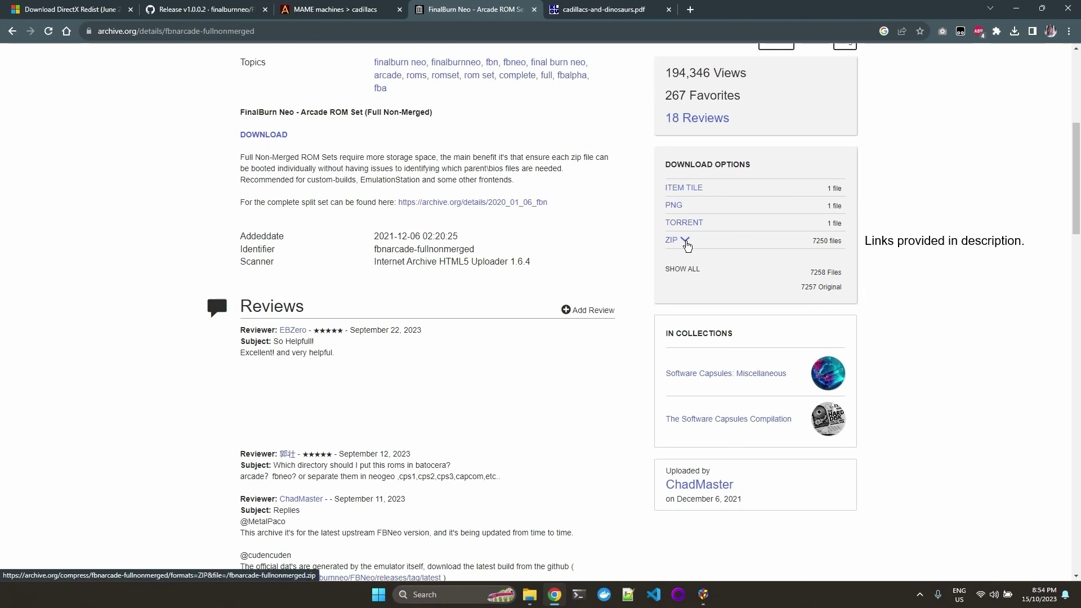
click(685, 241)
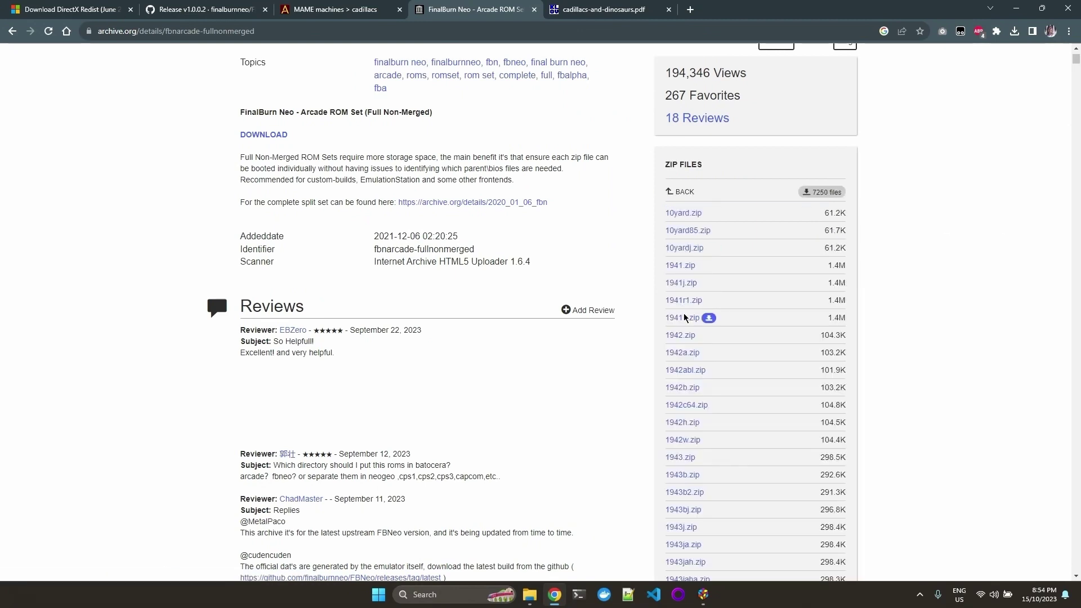
key(ctrl+f)
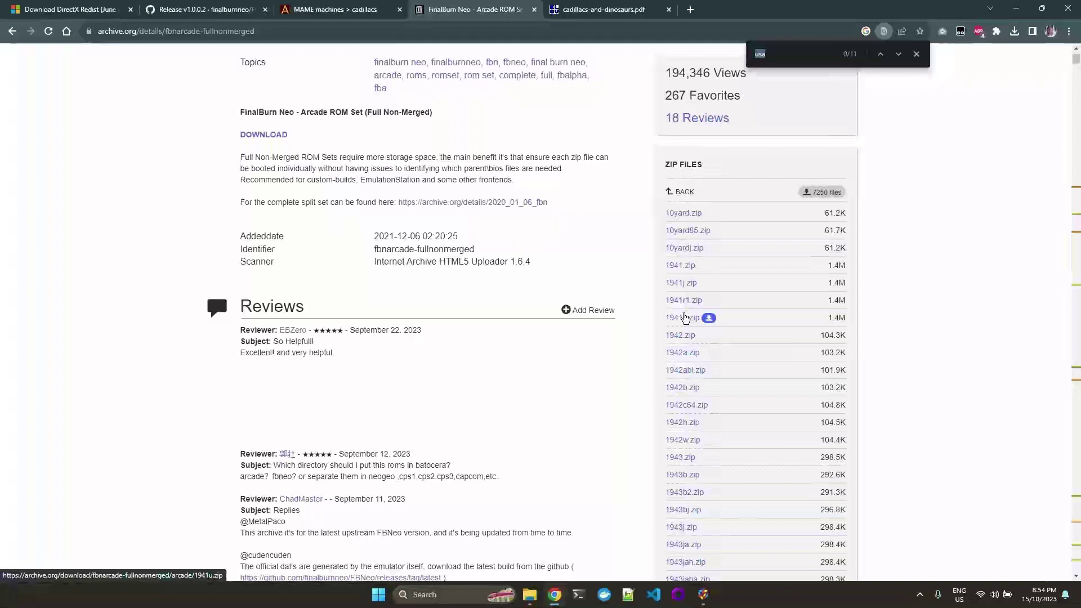
text(dino)
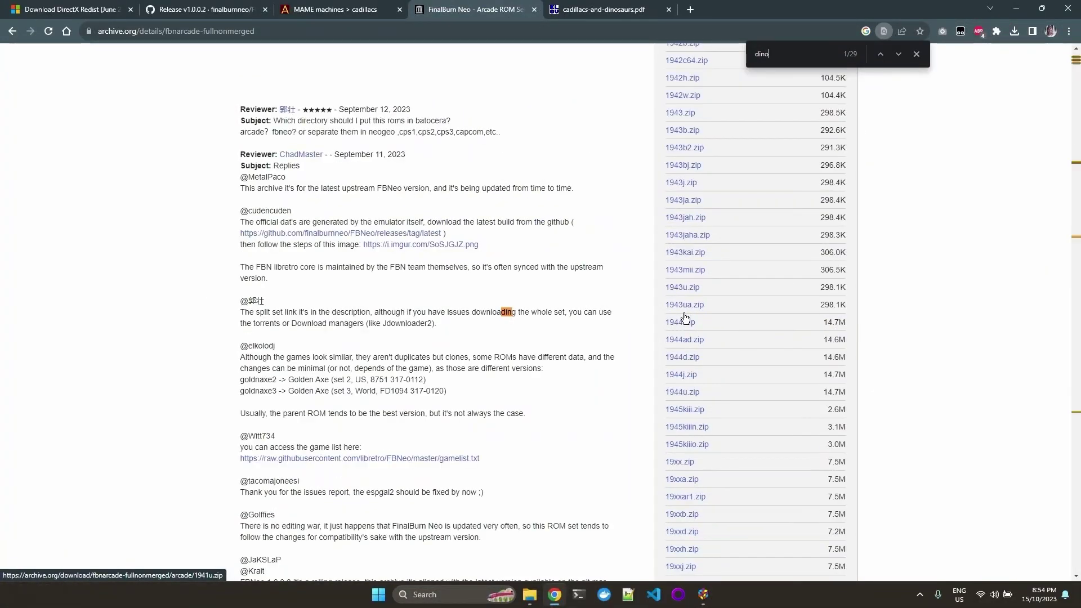
text(u)
mouse_move(685, 316)
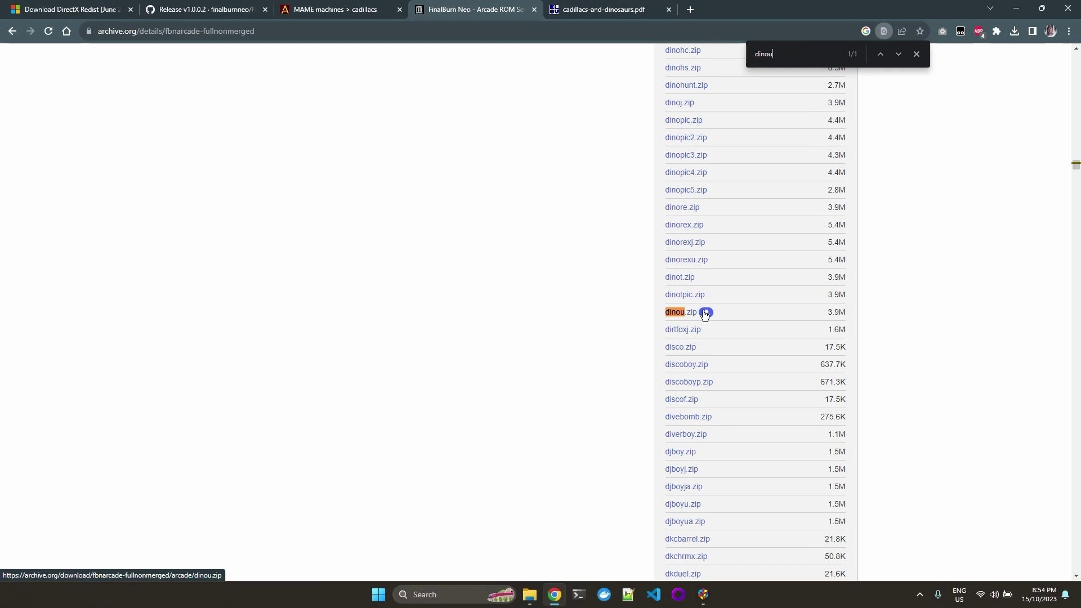
Step: Download dinou.zip and save it in the Games\ROMs\MAME\cps1 folder on the Apps (D:) drive
click(706, 315)
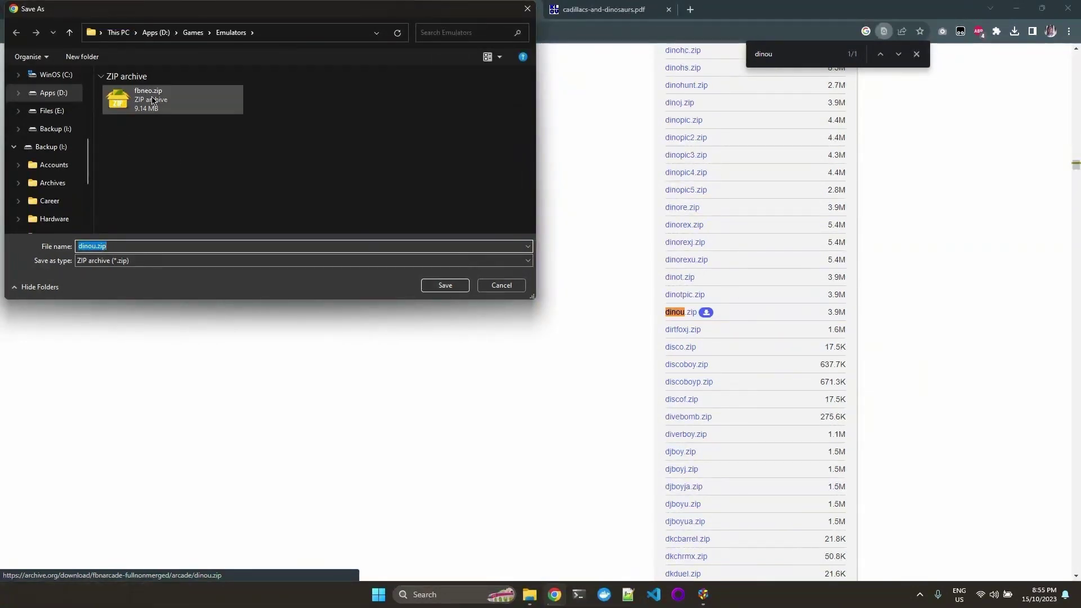
click(193, 32)
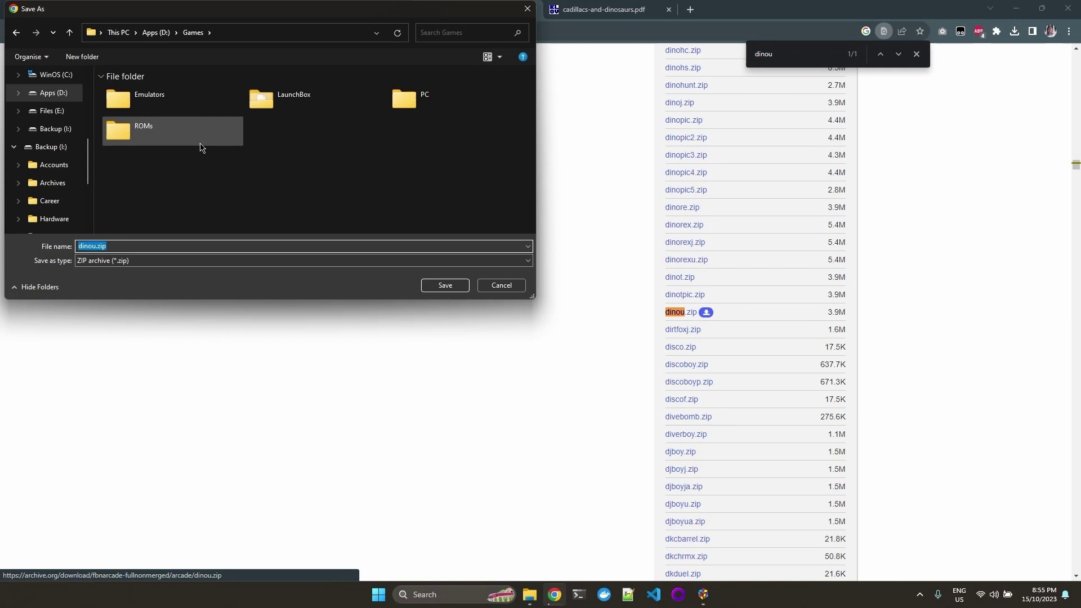
double_click(145, 134)
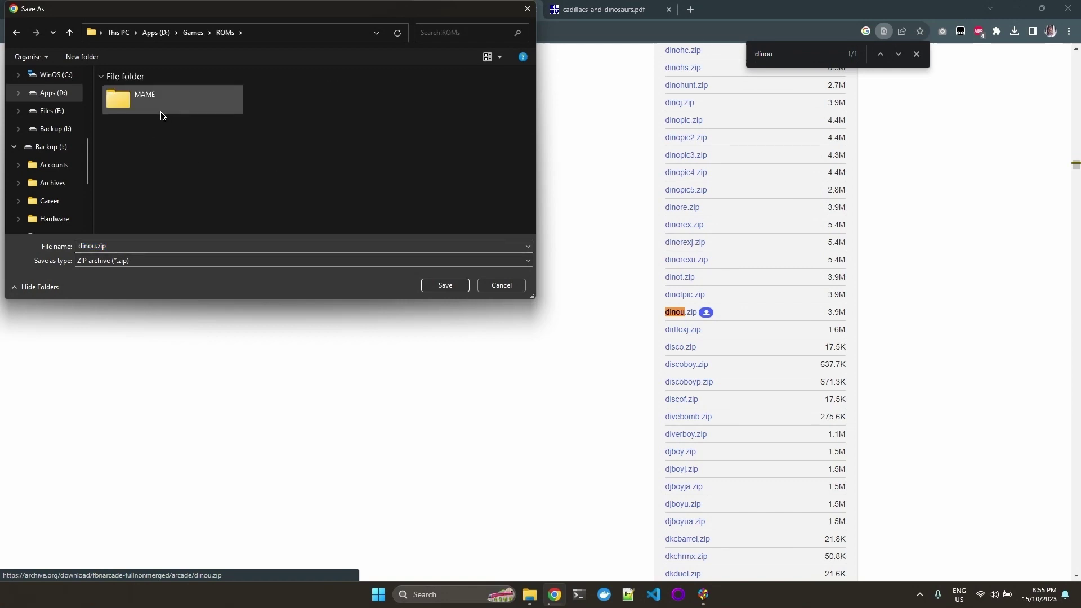
double_click(165, 110)
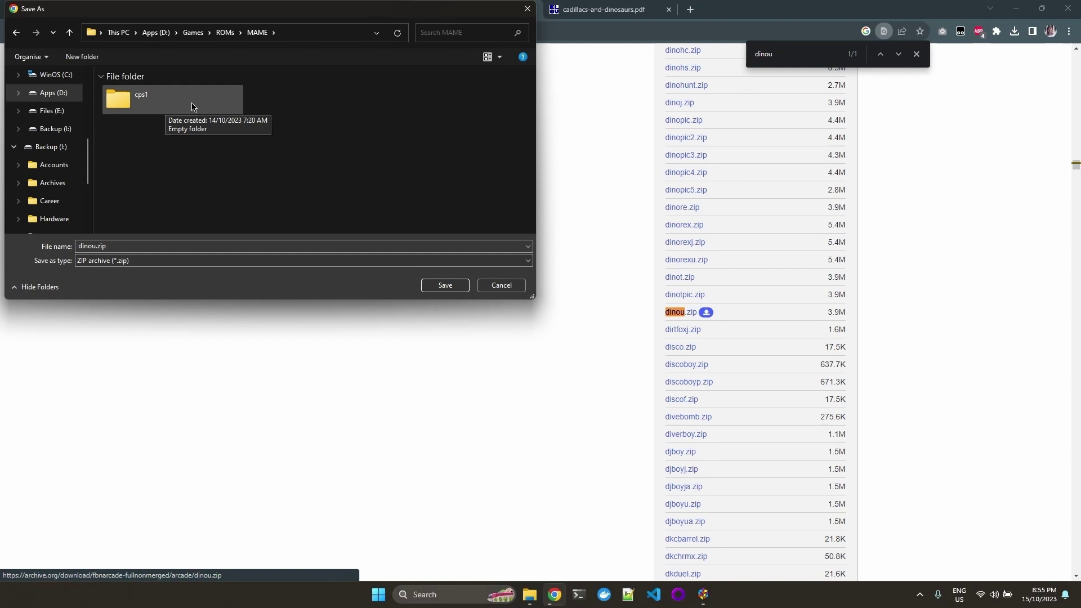
double_click(191, 107)
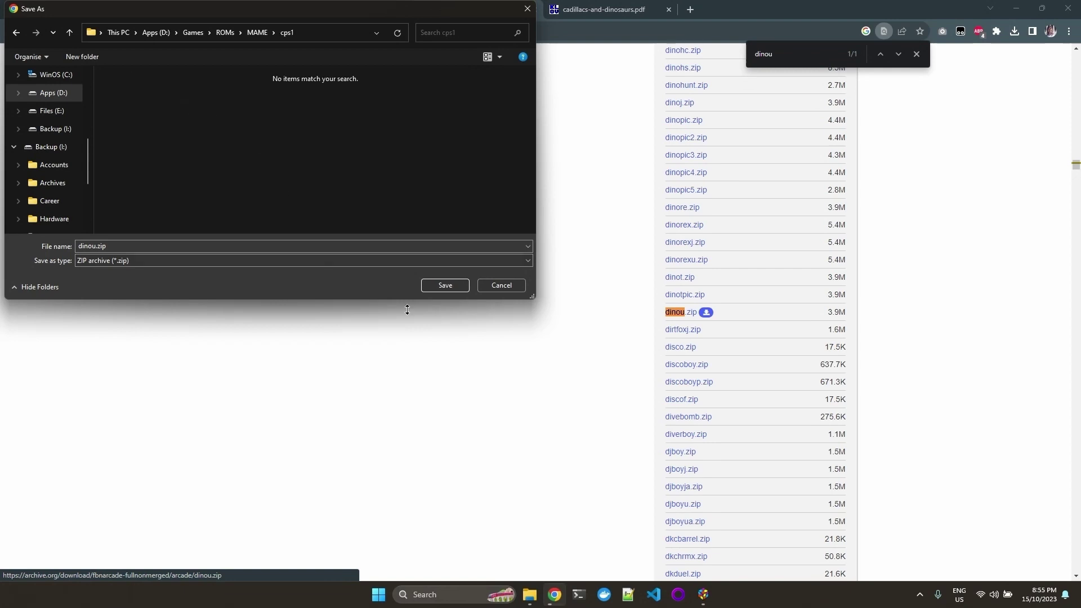
click(445, 286)
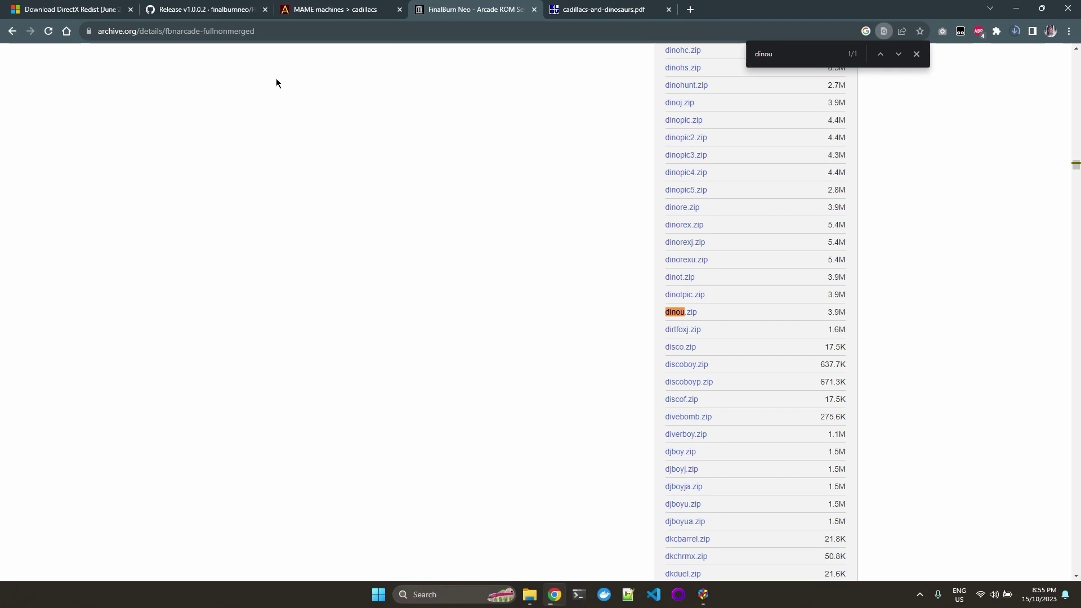
Step: In File Explorer, extract fbneo.zip in D:\Games\Emulators into a smart new folder with PeaZip and delete the archive
click(528, 594)
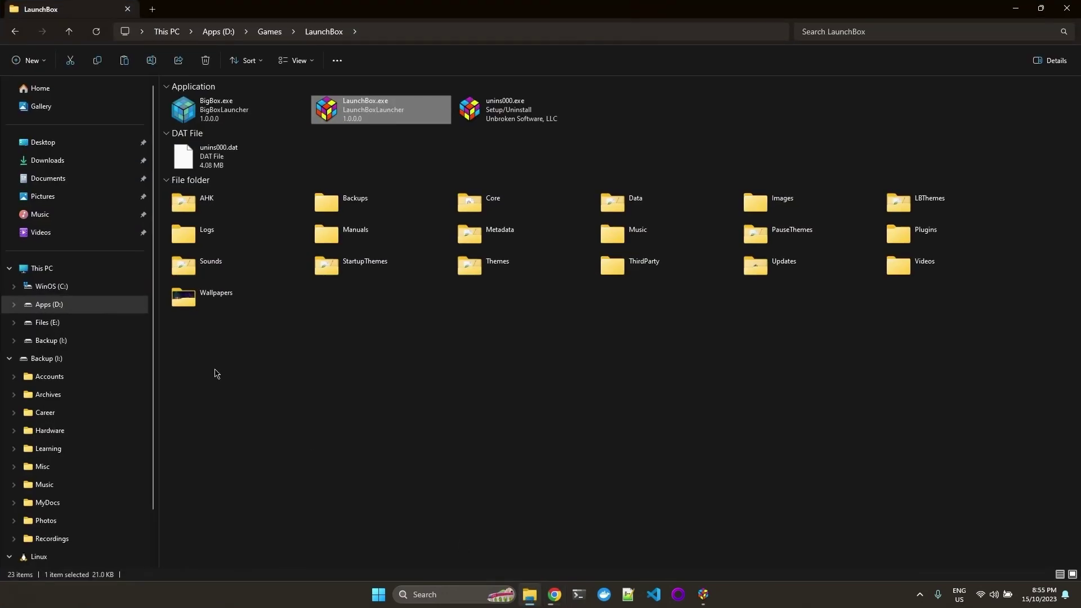
click(48, 307)
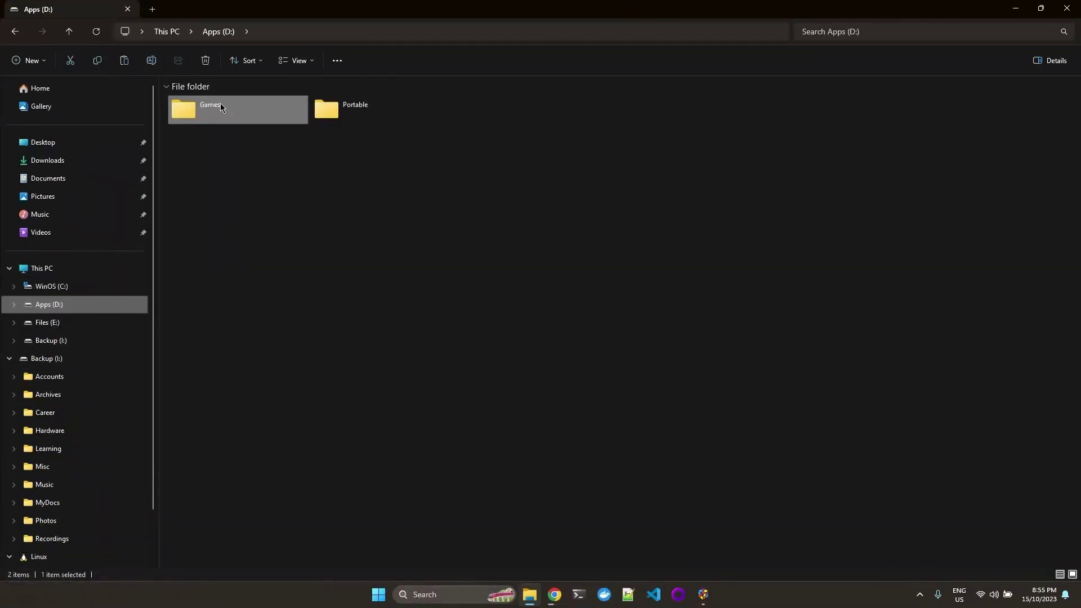
double_click(221, 104)
double_click(248, 104)
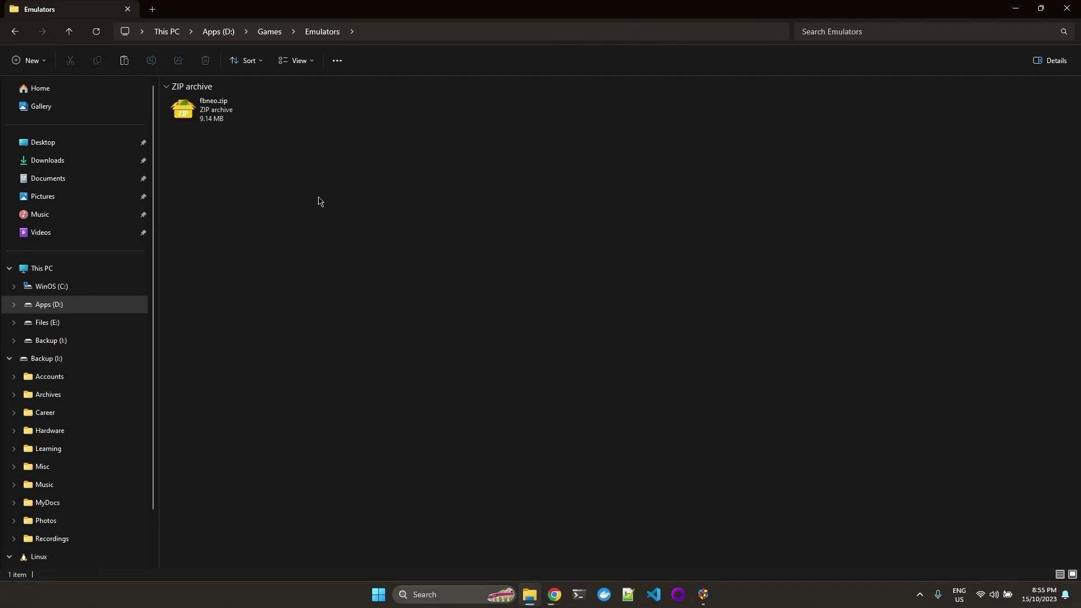
click(234, 106)
right_click(234, 106)
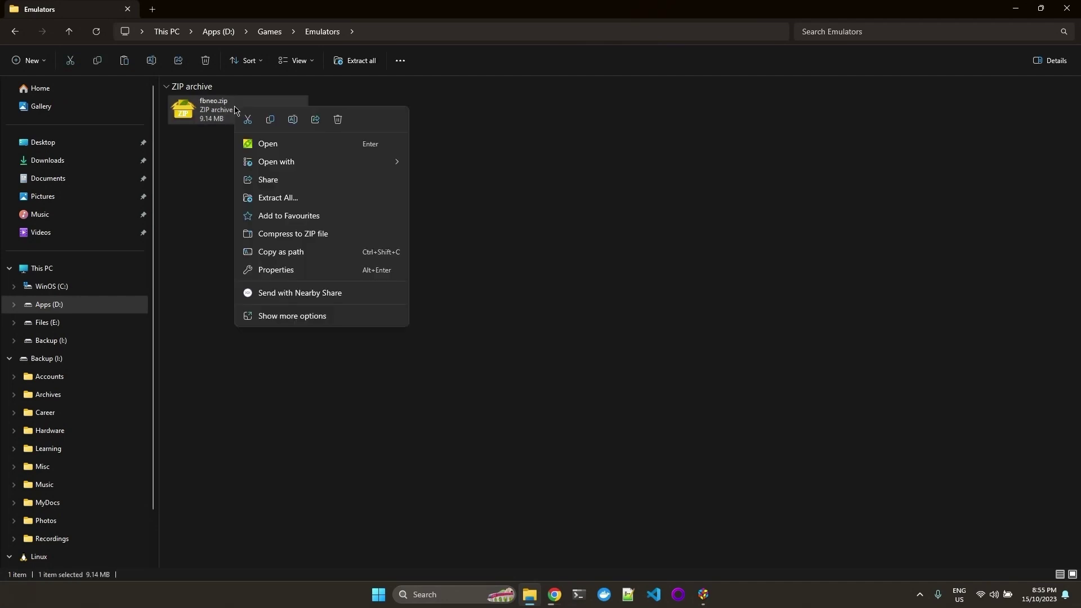
click(324, 323)
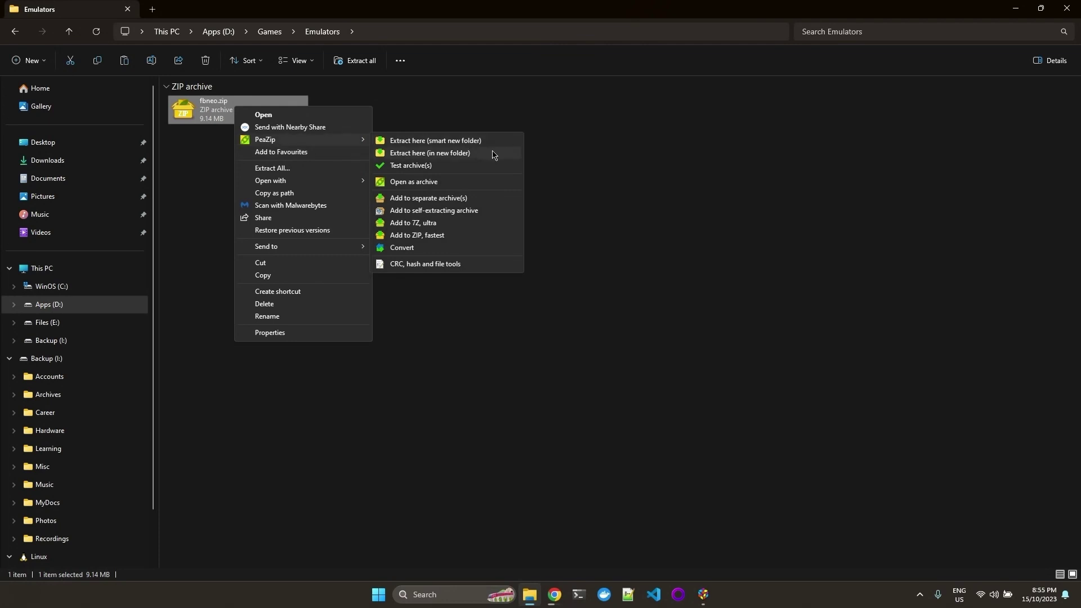
click(495, 144)
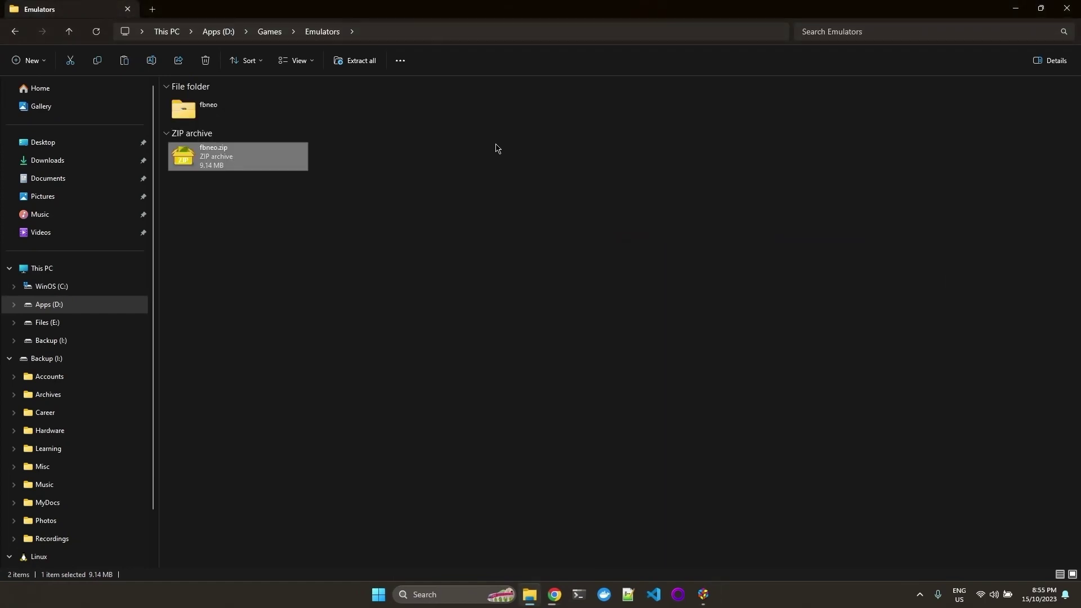
key(Delete)
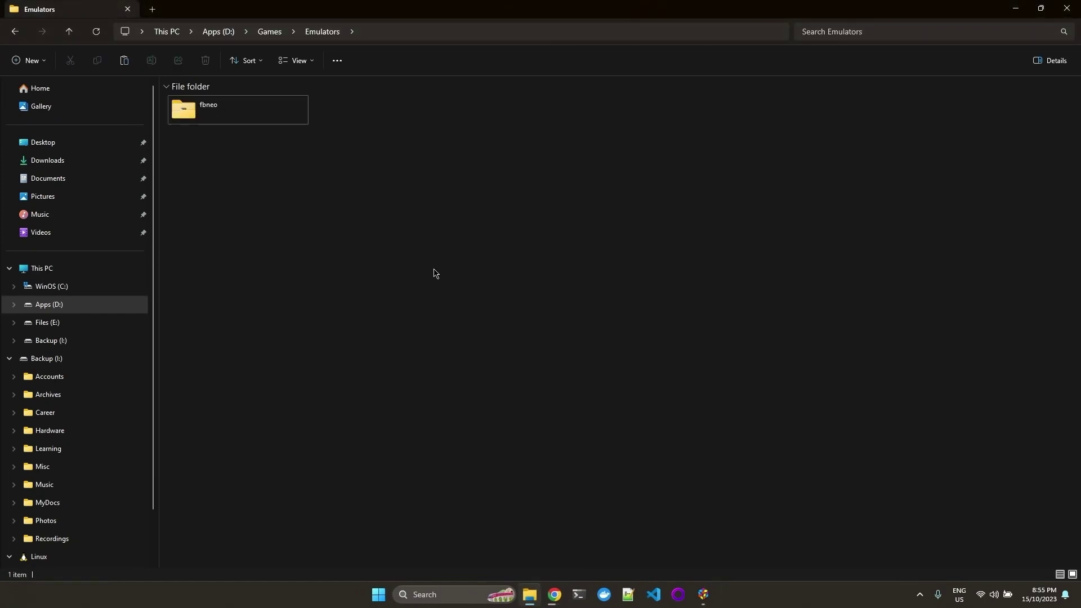
Step: Rename the fbneo folder in D:\Games\Emulators to FB Neo
right_click(217, 115)
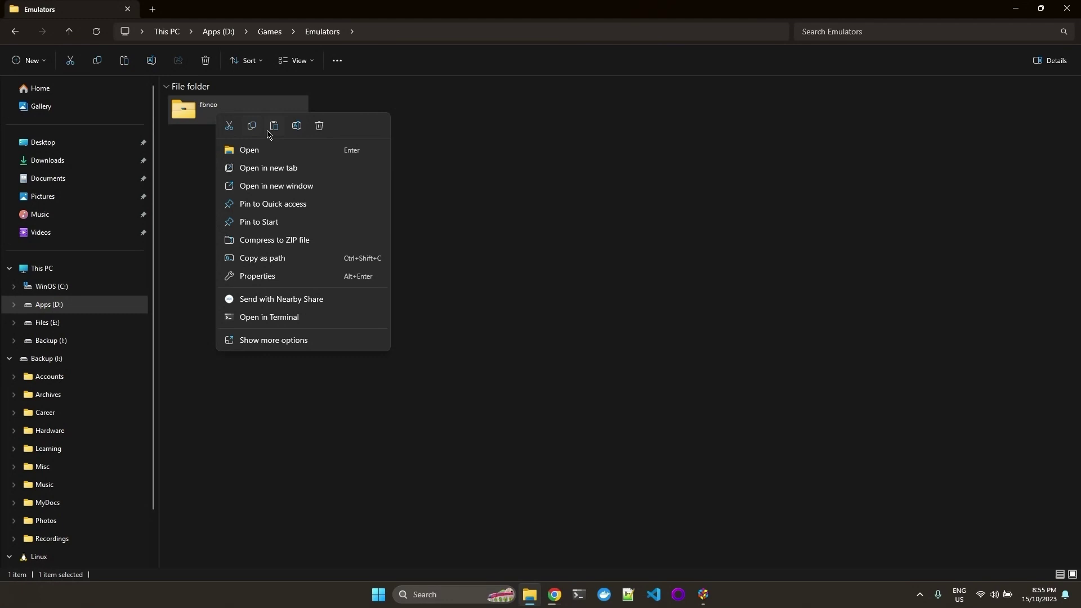
click(295, 127)
key(Home)
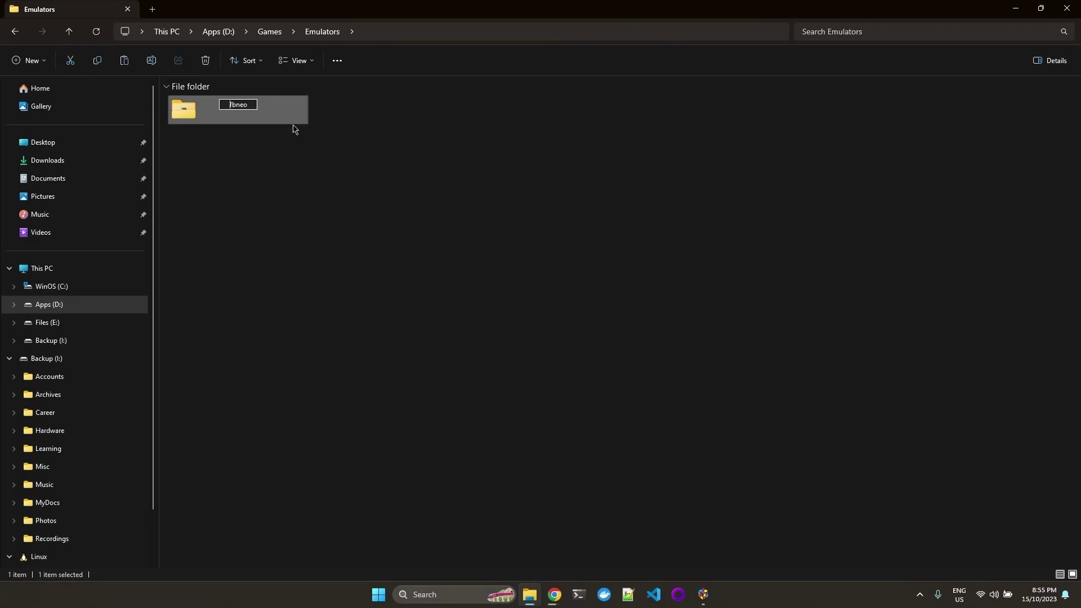
text(FB)
key(shift+Right)
text(N)
click(508, 222)
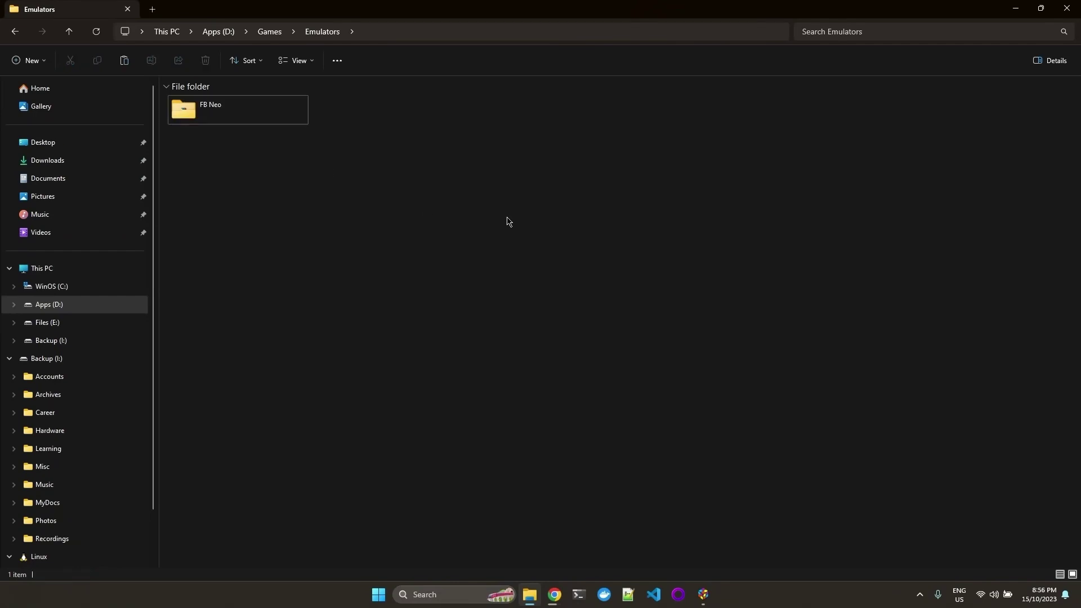
Step: Run fbneo.exe from the FB Neo folder and accept the first-run notice and license agreement
double_click(220, 116)
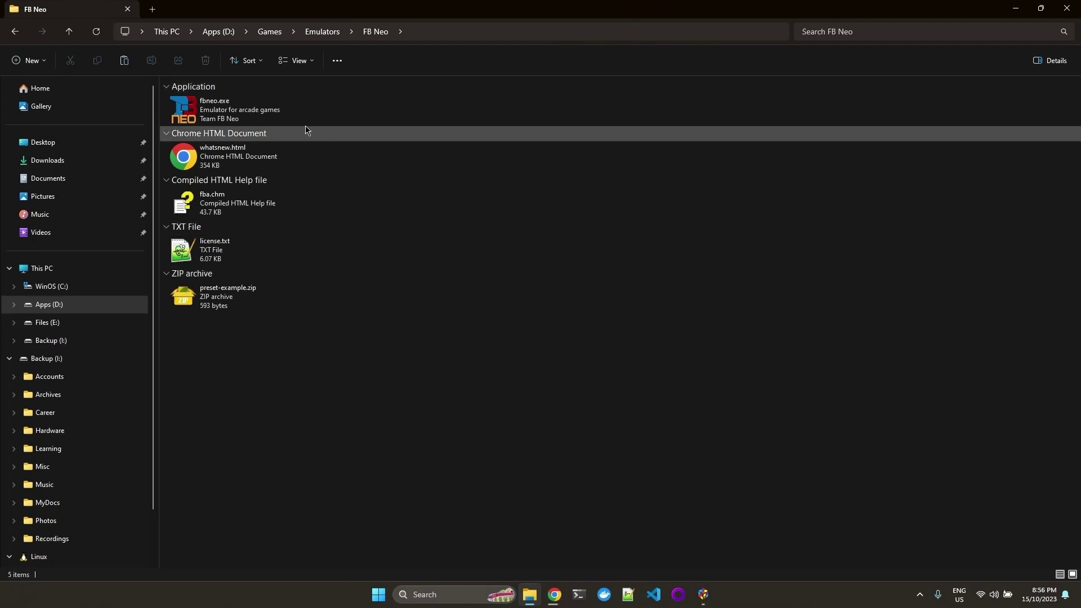
double_click(278, 117)
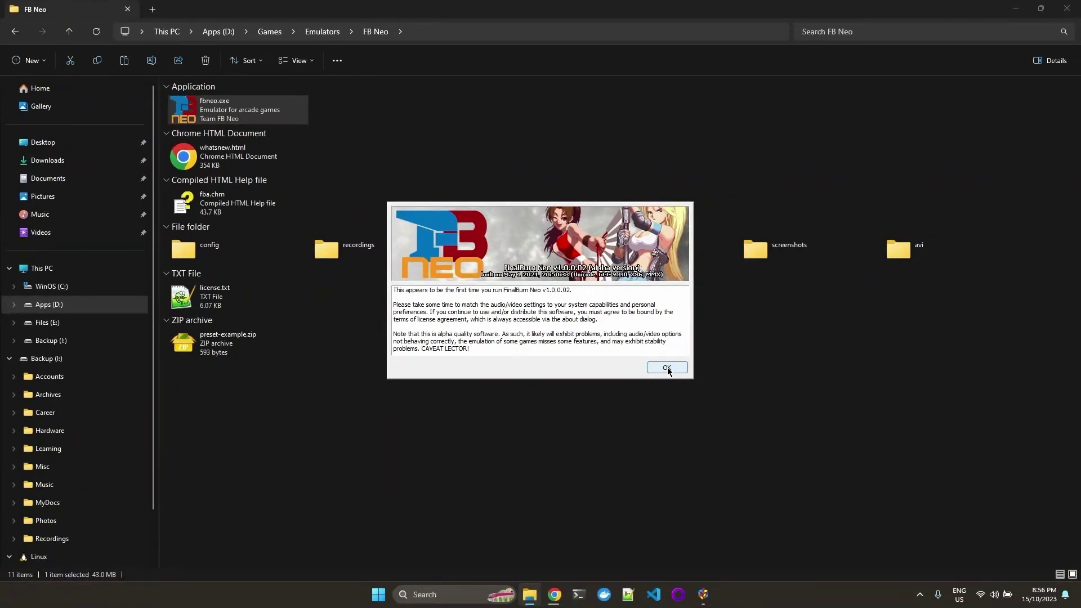
click(667, 367)
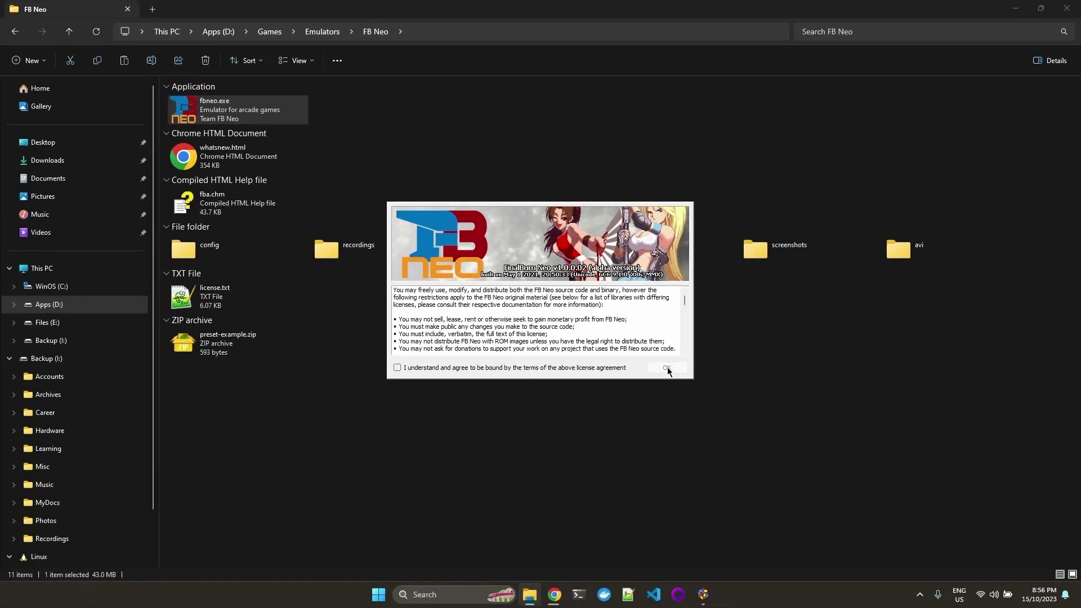
click(526, 369)
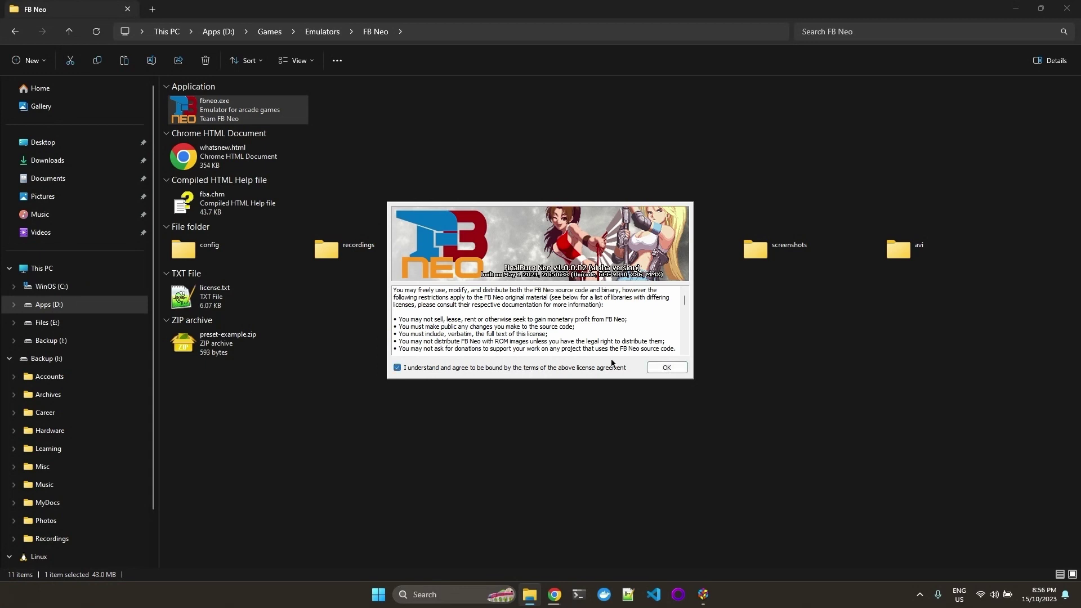
click(668, 368)
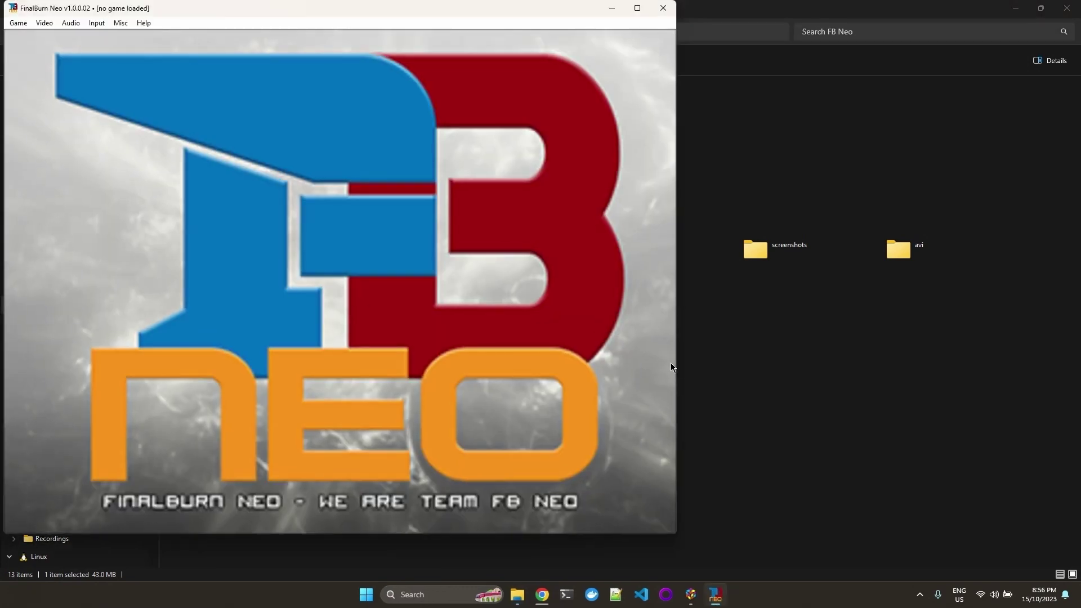
Step: Set the video blitter to DirectX9 Alt (DirectX Graphics 9)
click(38, 23)
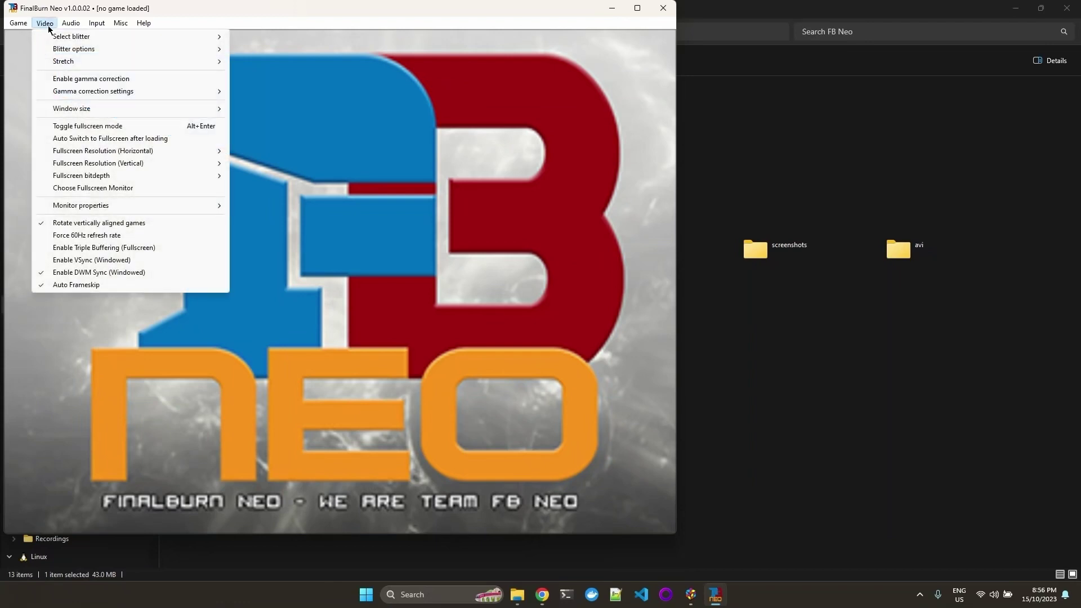
mouse_move(59, 37)
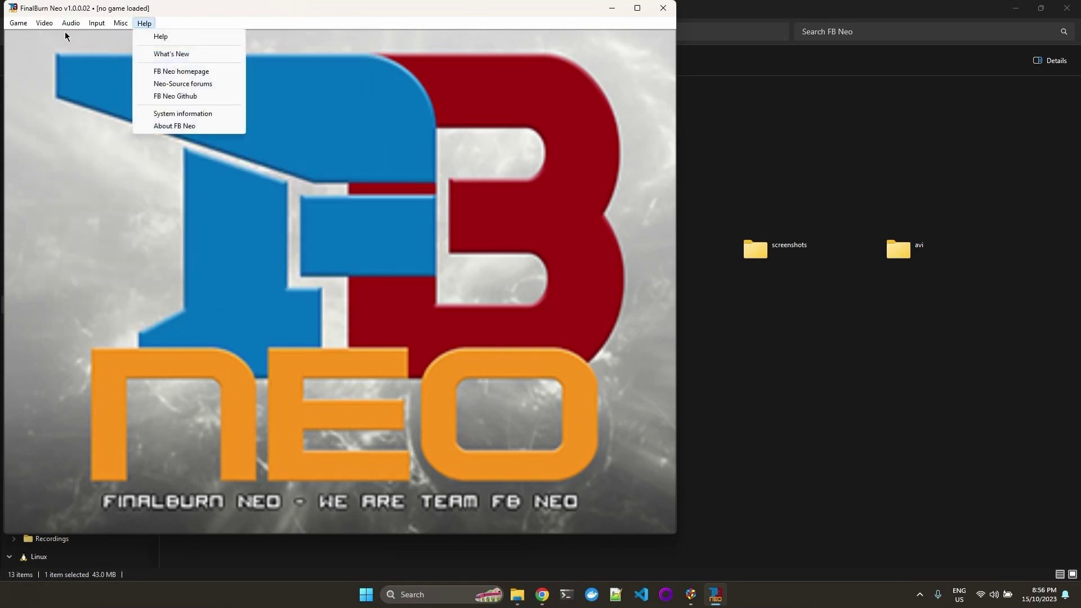
mouse_move(113, 36)
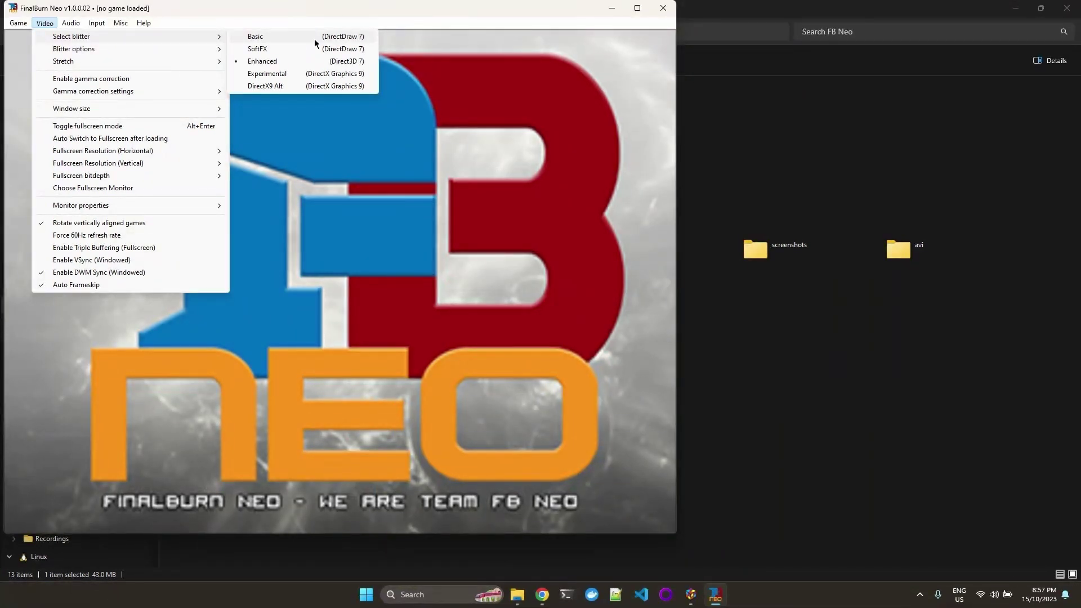
click(285, 86)
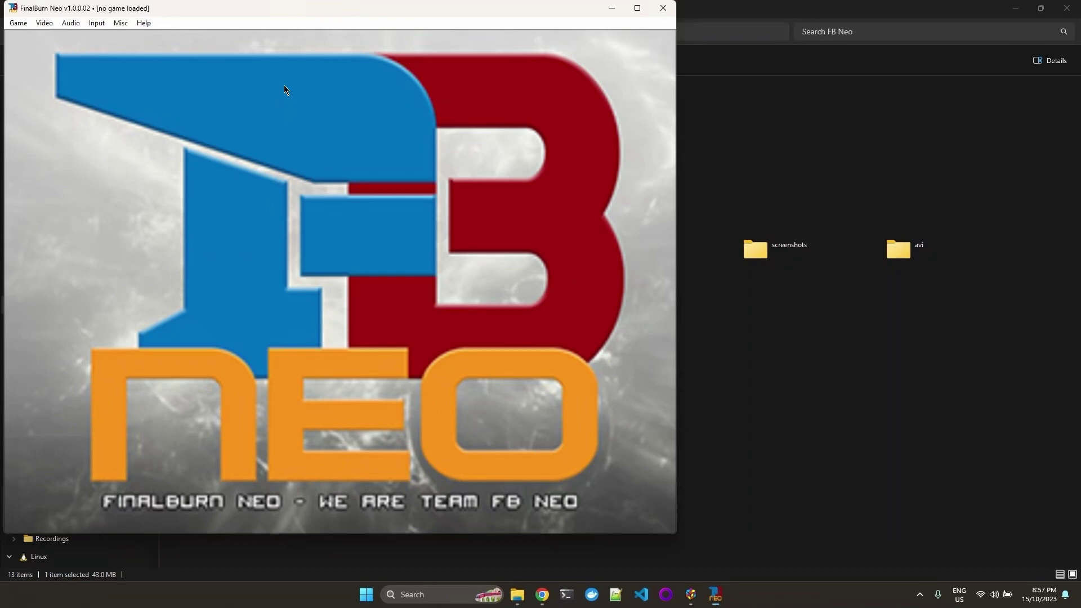
Step: Set the blitter's SoftFX algorithm to SuperScale (75% Scanlines)
click(44, 24)
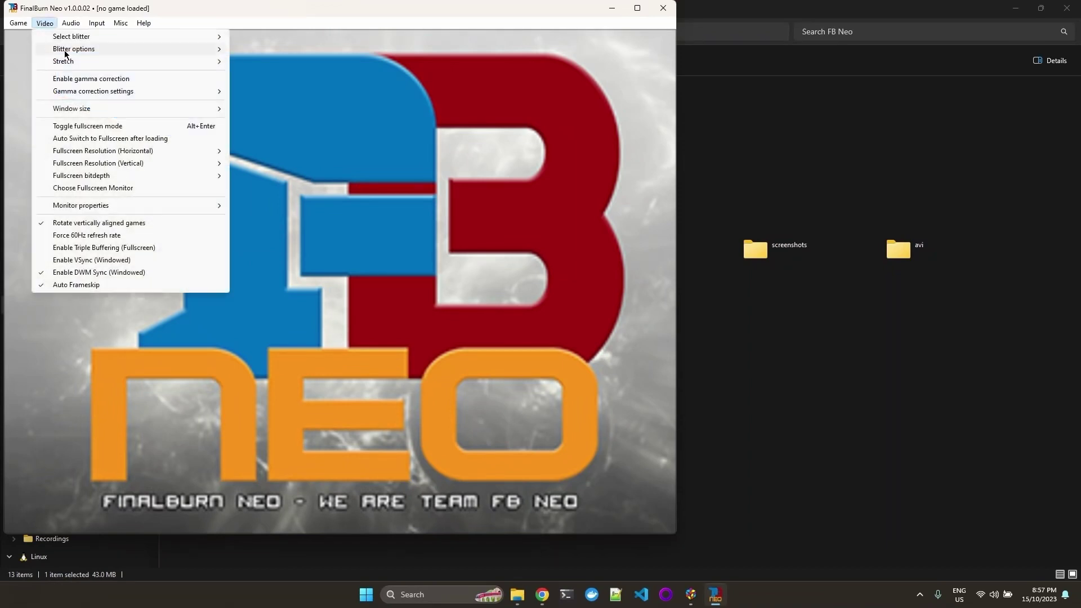
mouse_move(67, 55)
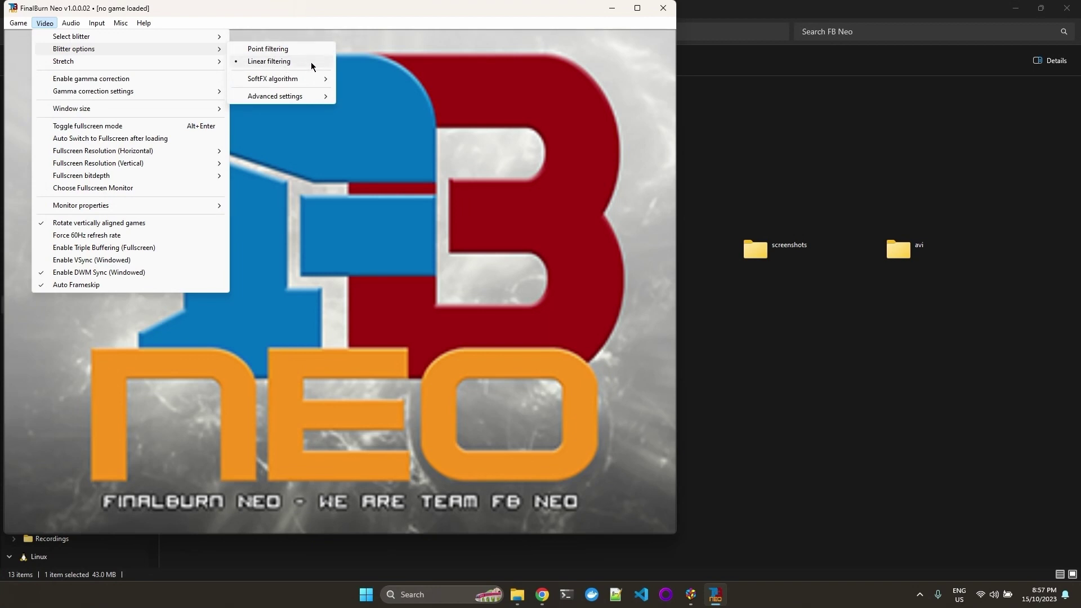
mouse_move(292, 81)
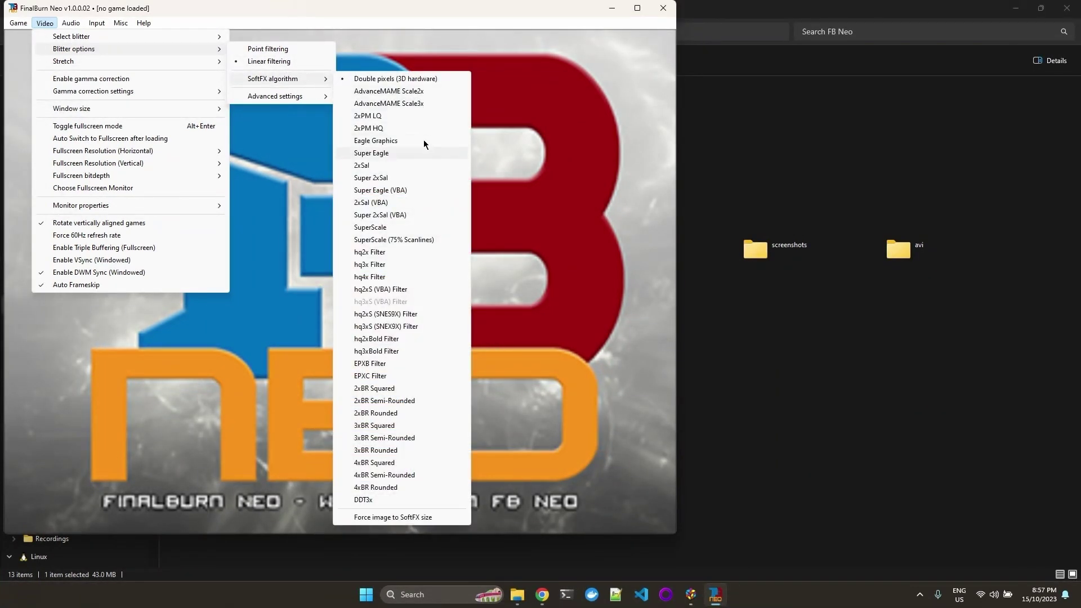
click(410, 240)
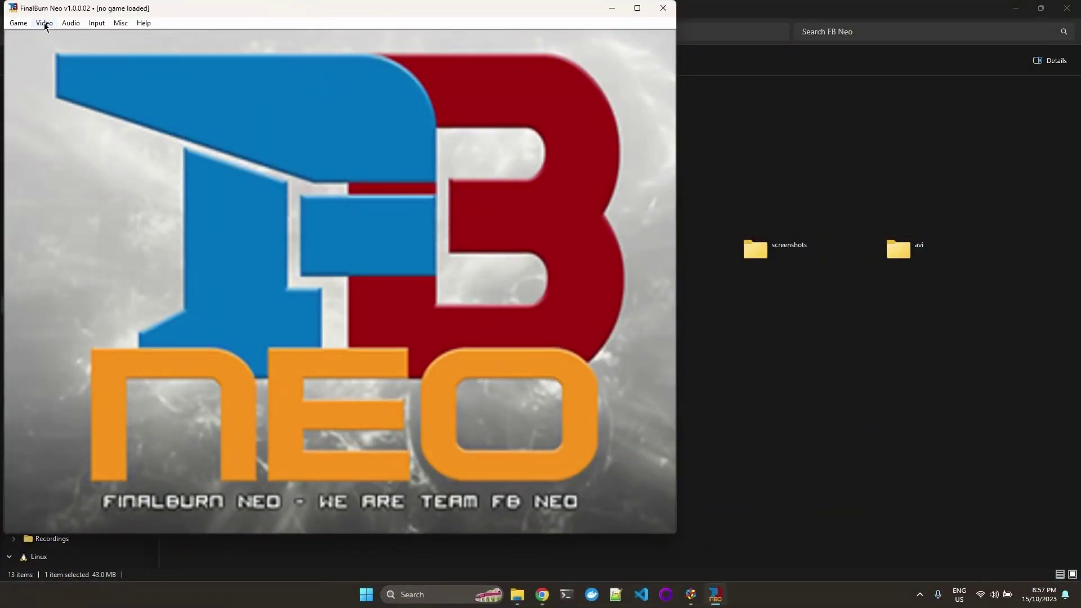
Step: Turn on the video option that automatically switches to fullscreen after loading a game
click(44, 23)
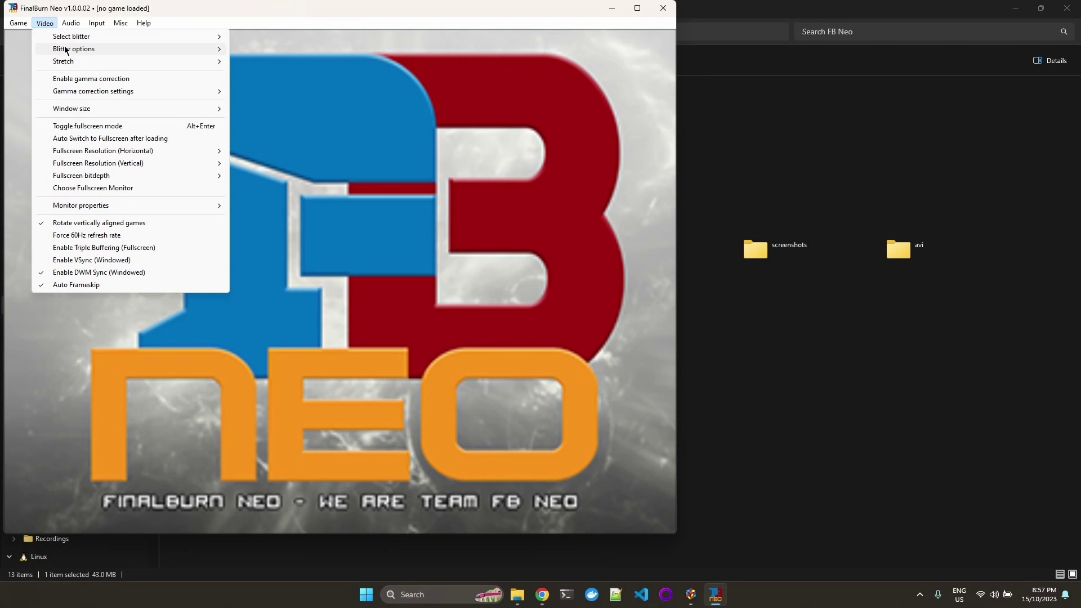
mouse_move(129, 60)
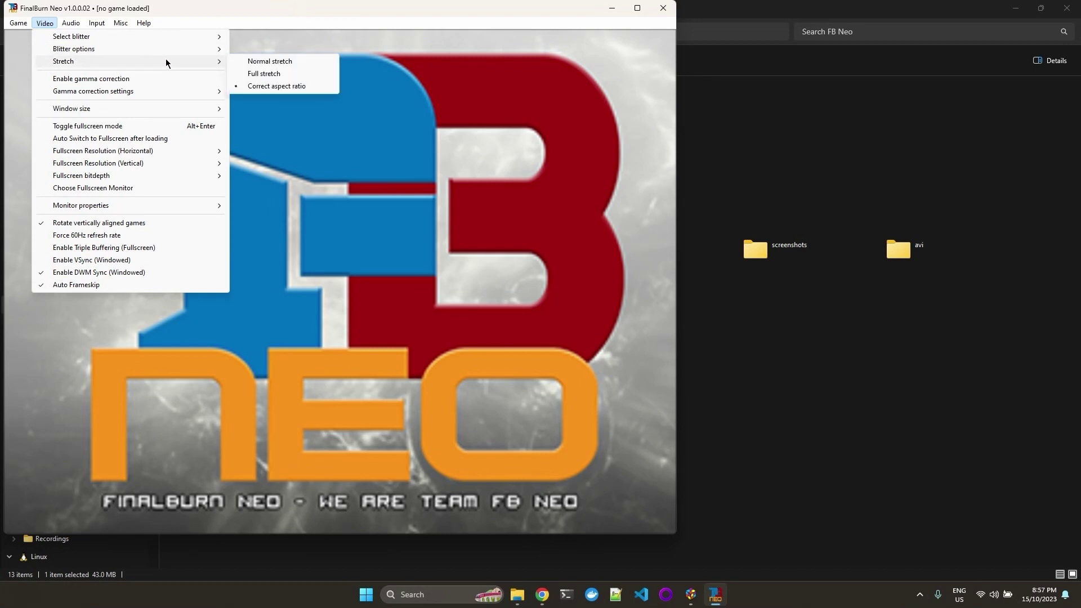
click(115, 139)
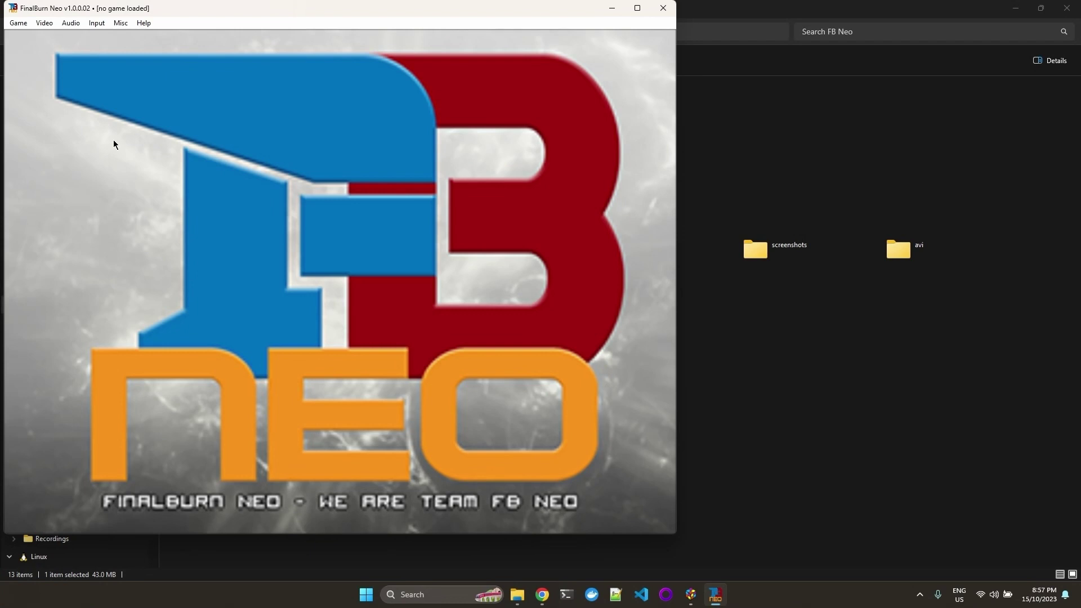
Step: Begin loading a game and set ROM Path #1 to D:\Games\ROMs\MAME\cps1\ for scanning
click(17, 25)
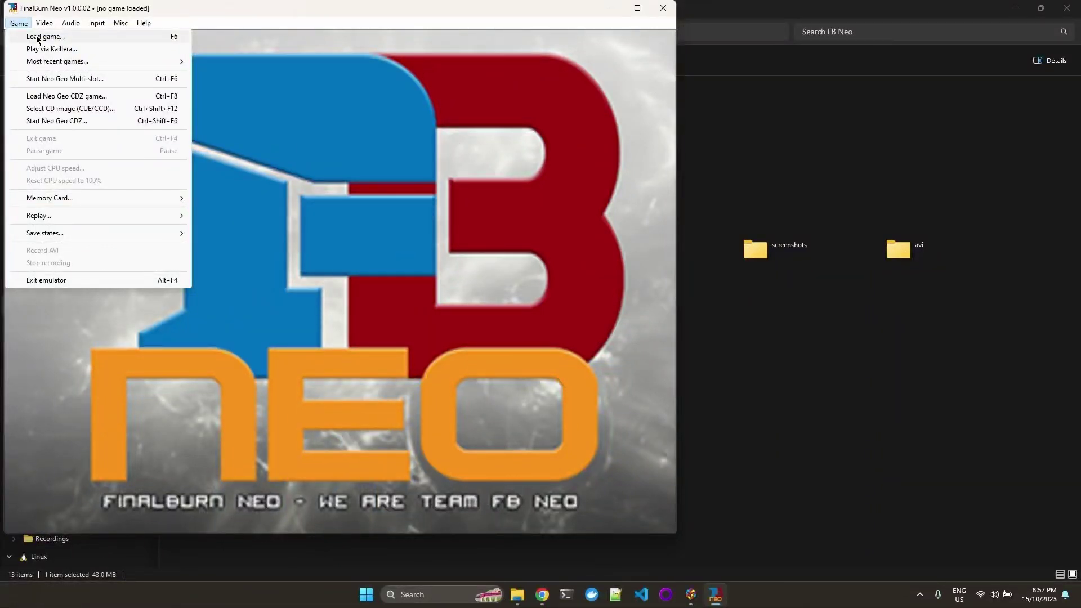
click(37, 37)
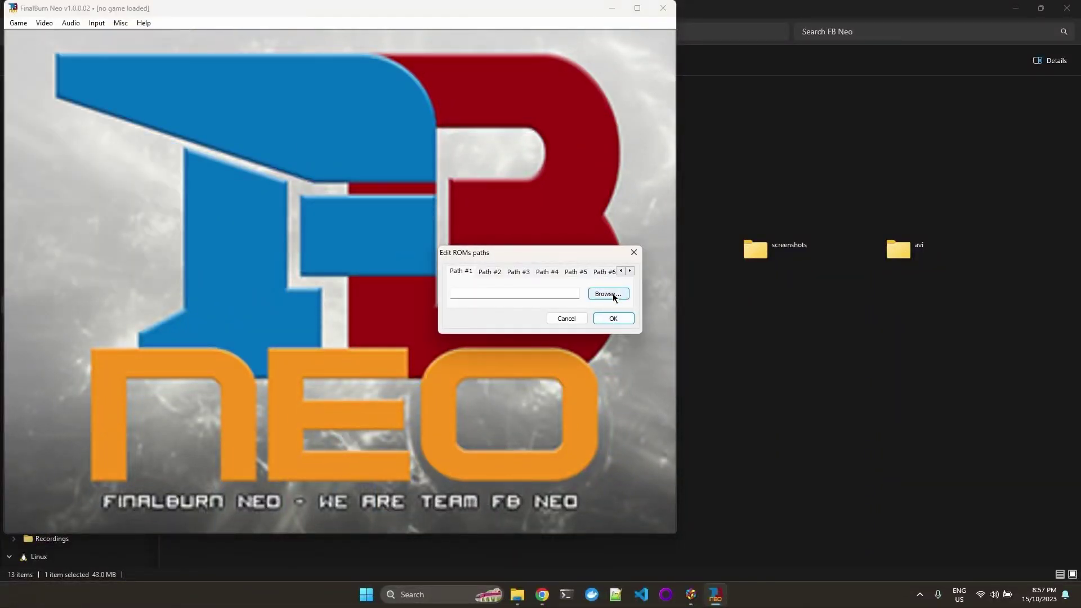
click(613, 295)
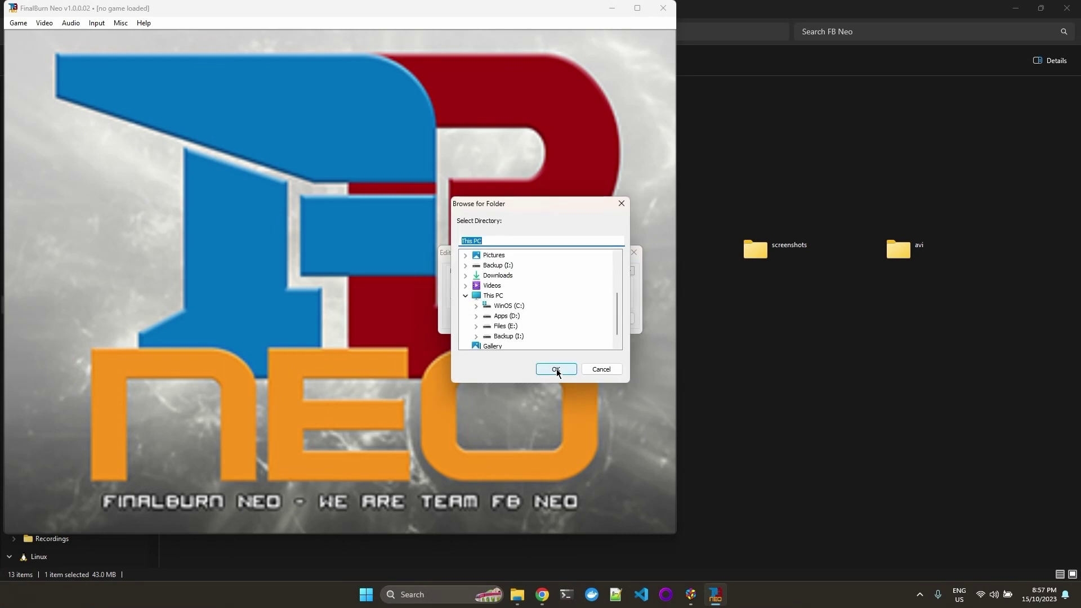
click(476, 316)
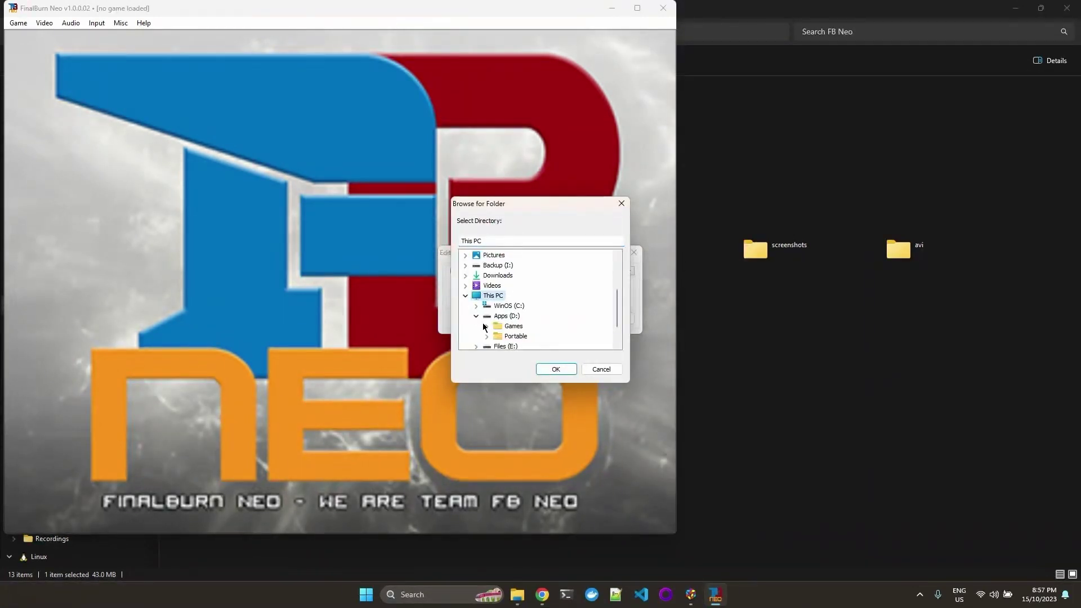
click(487, 327)
click(498, 336)
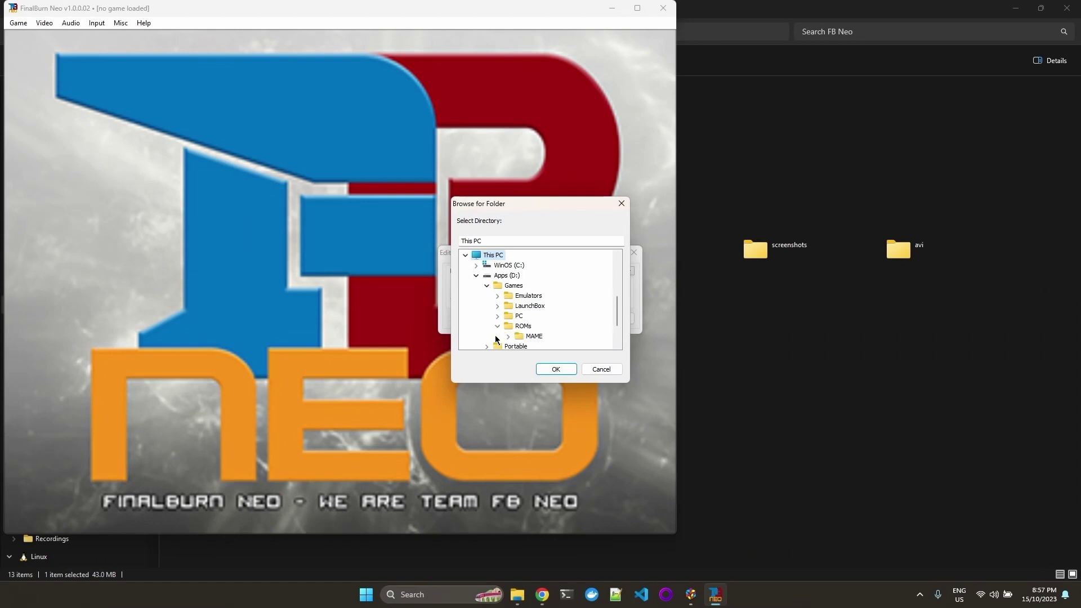
click(508, 337)
click(542, 336)
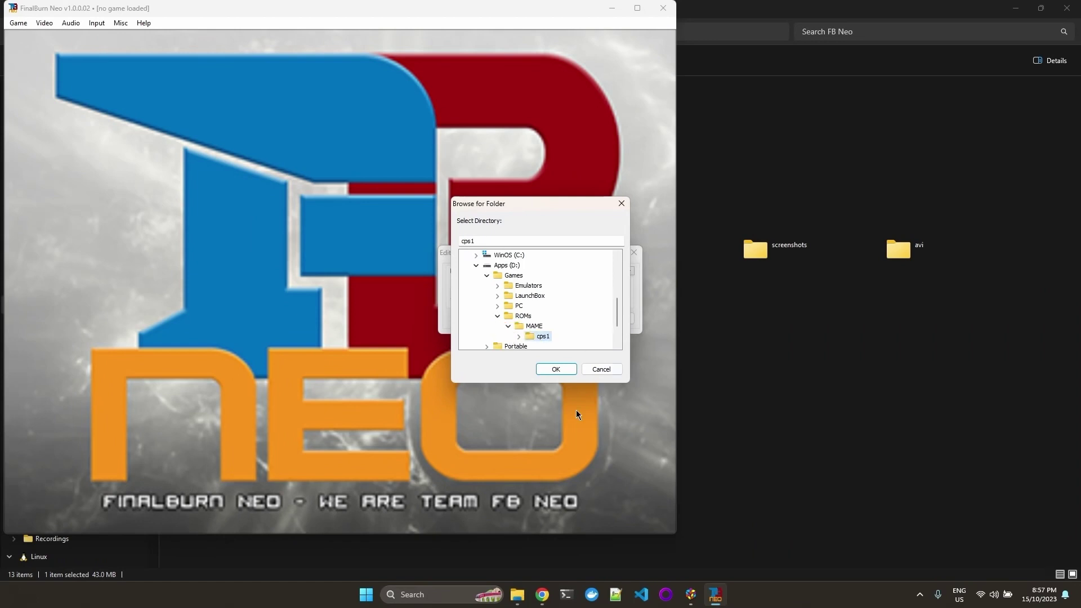
click(557, 369)
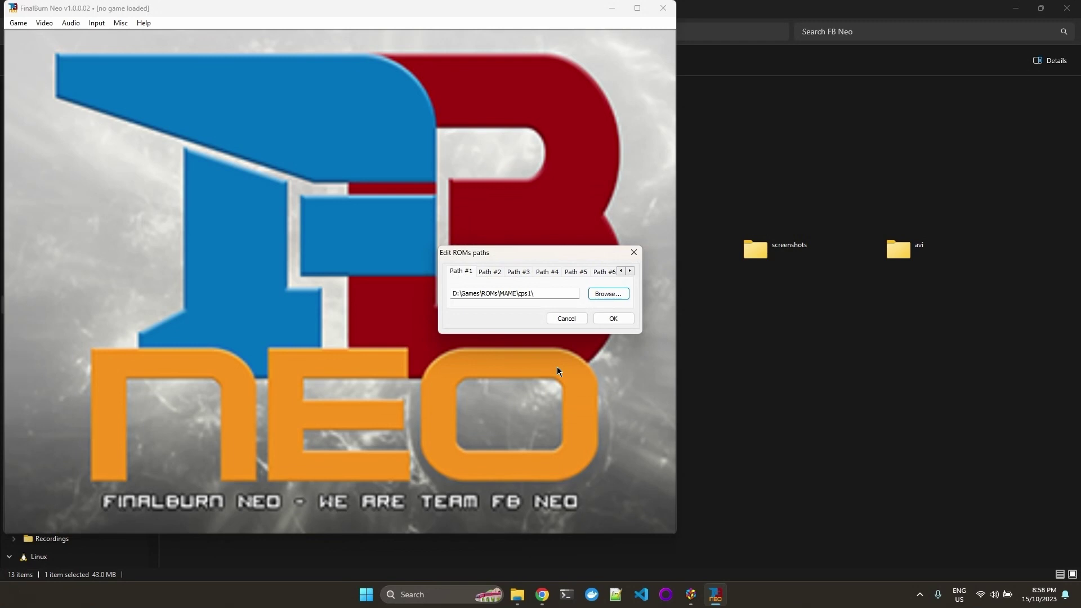
click(618, 319)
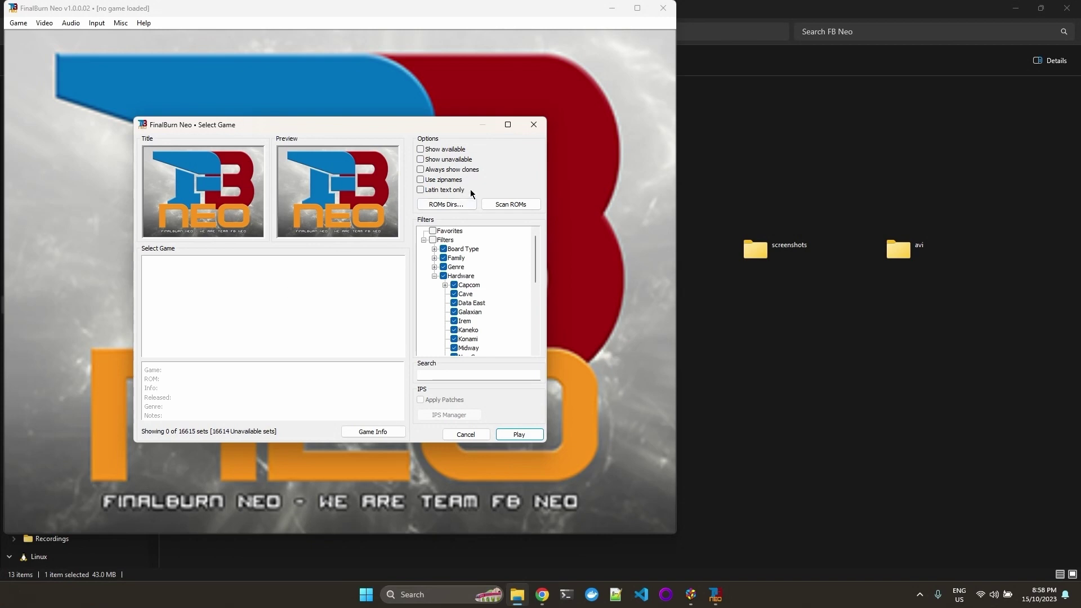
Step: Show the available games and play Cadillacs & Dinosaurs (930201 USA), exiting the emulator after the test run
click(450, 148)
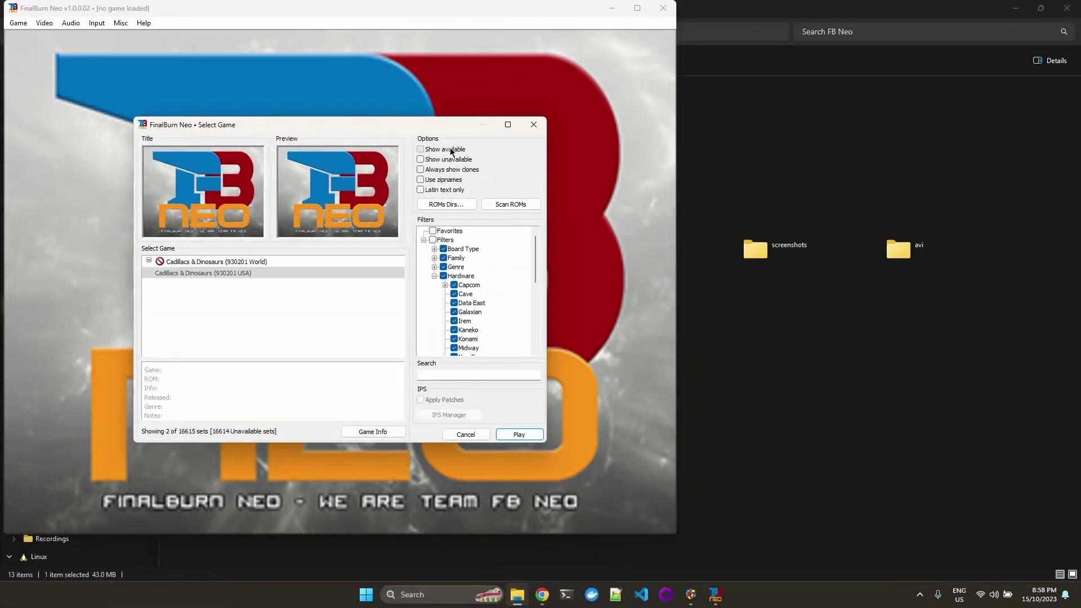
click(267, 275)
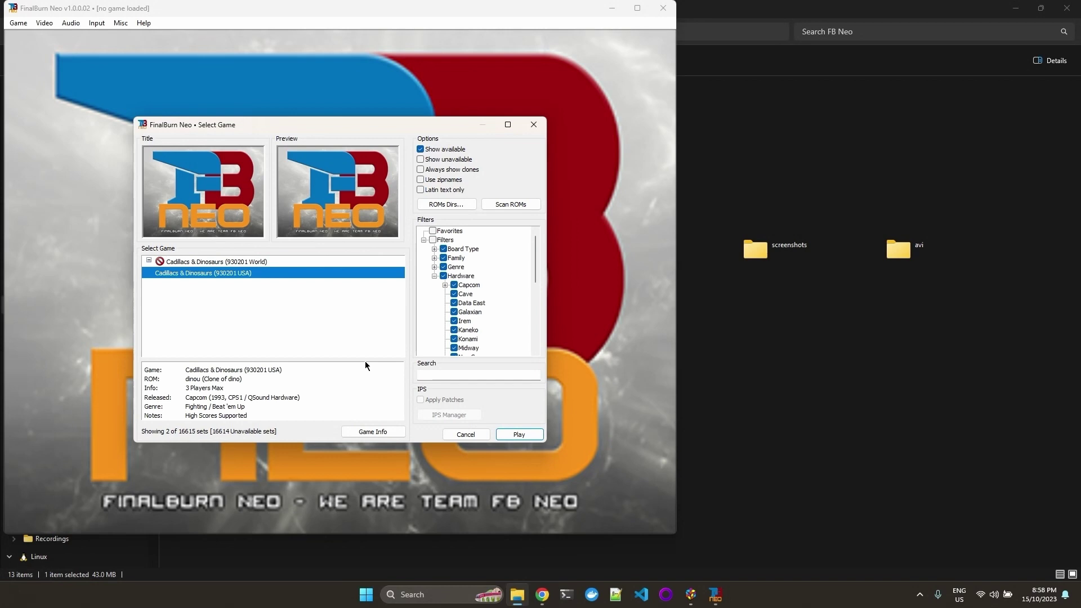
click(518, 435)
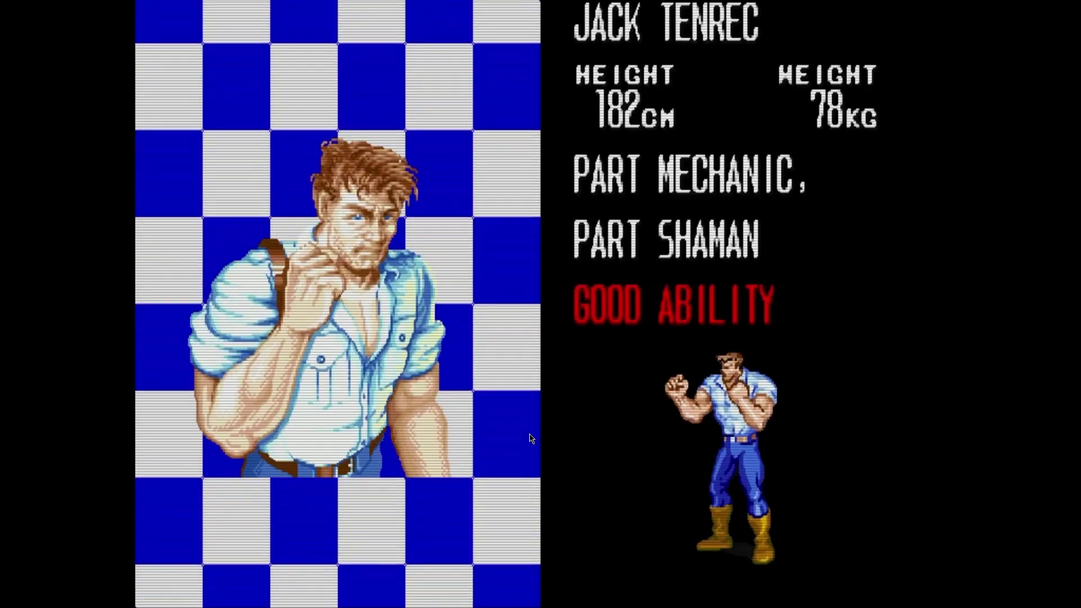
key(alt+F4)
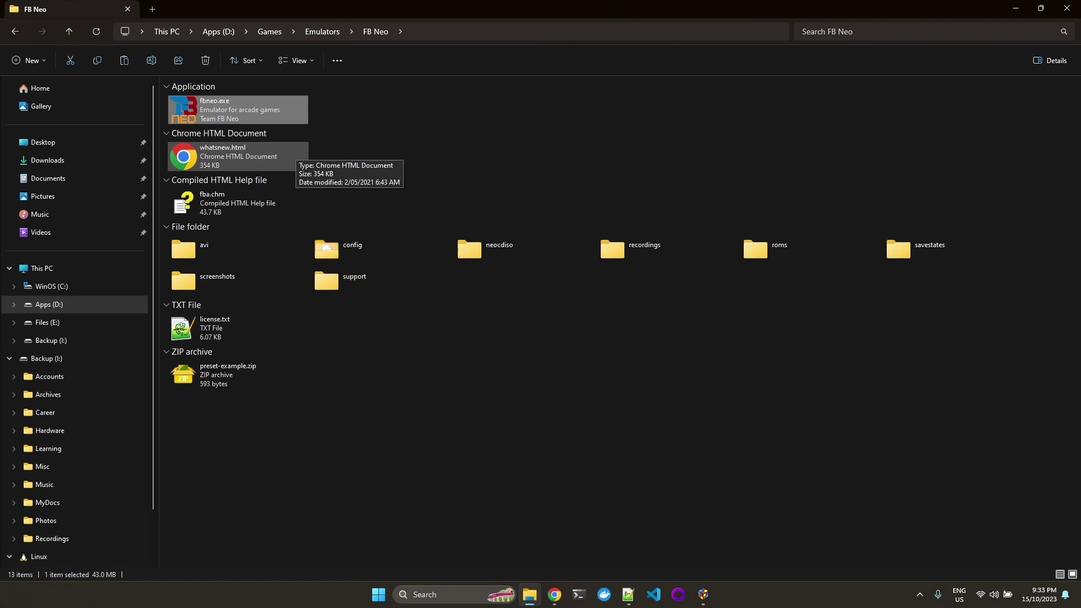
Step: Relaunch FinalBurn Neo, load Cadillacs & Dinosaurs (930201 USA) and switch the running game from fullscreen to windowed mode
double_click(251, 116)
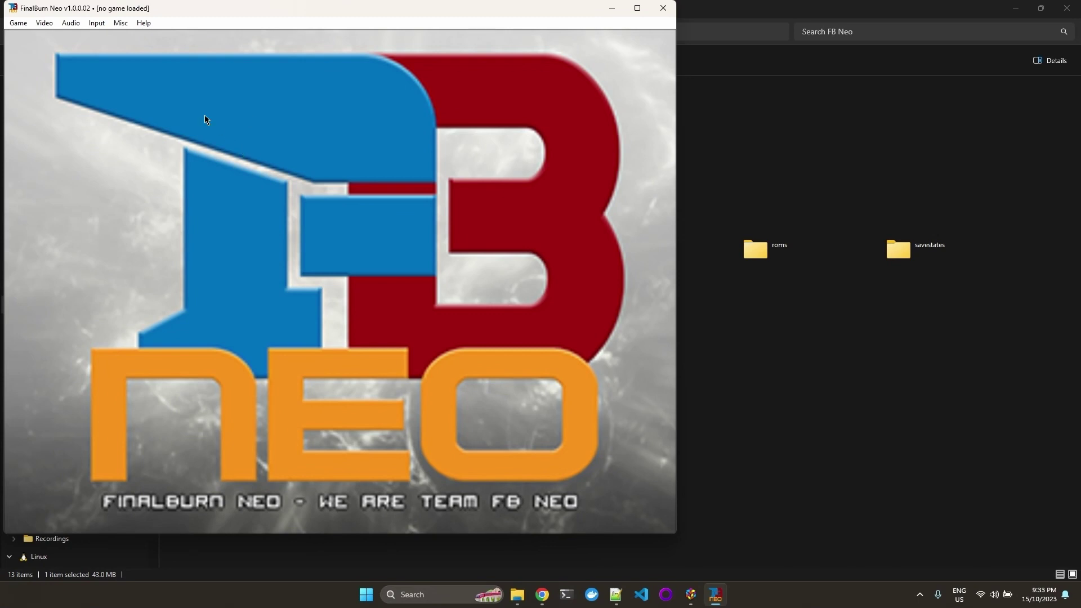
click(18, 23)
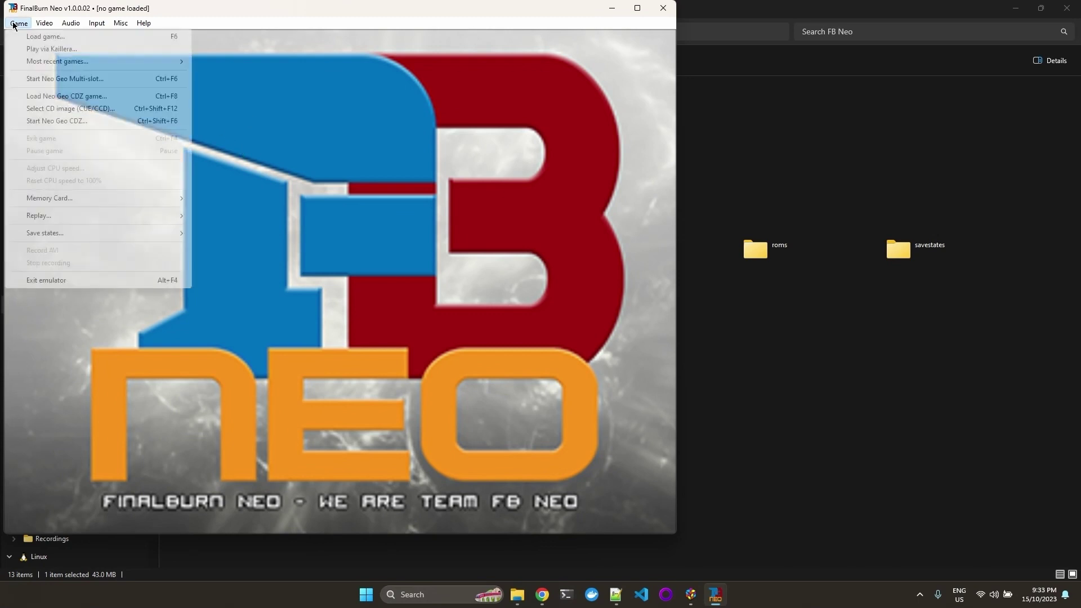
click(50, 38)
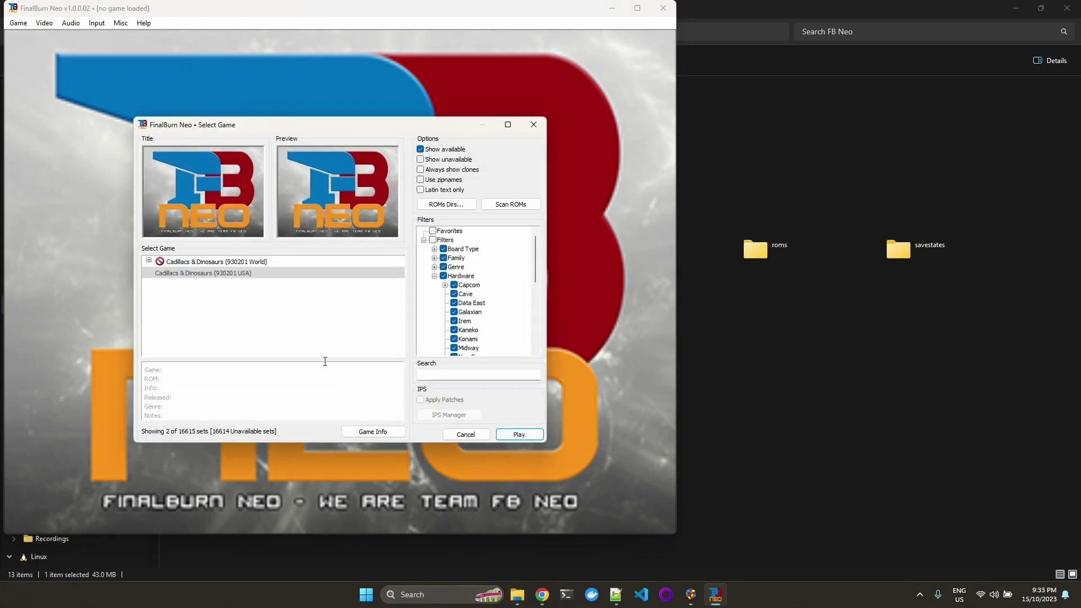
click(240, 273)
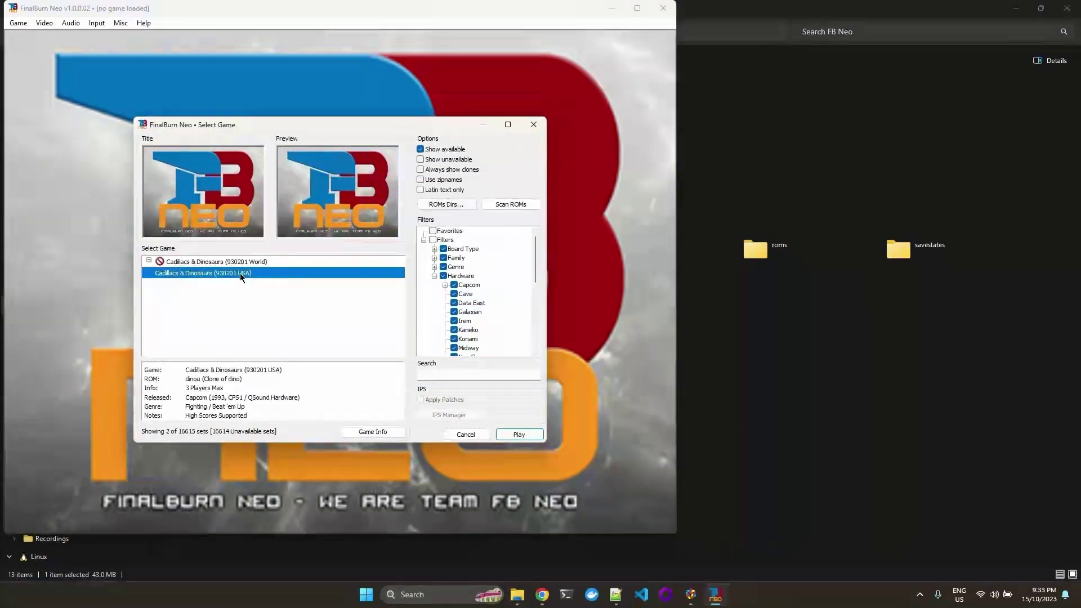
click(530, 437)
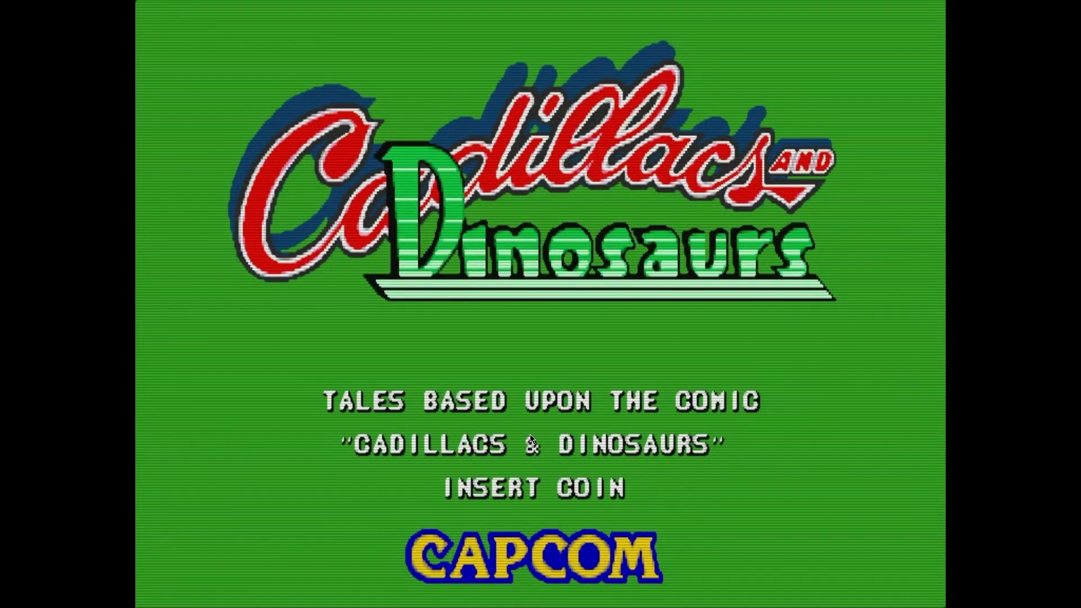
key(alt+Return)
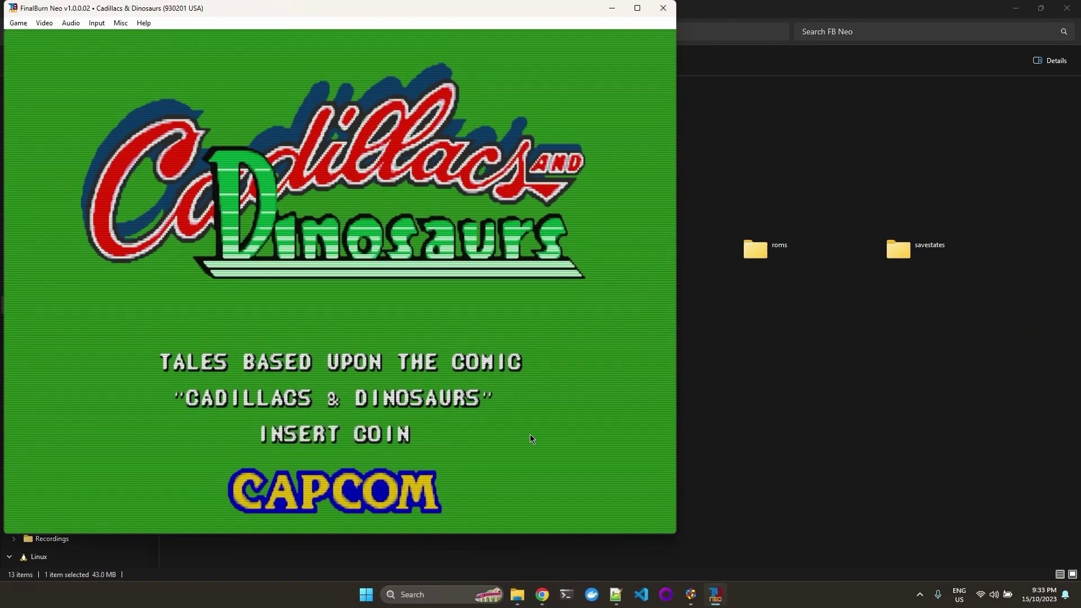
Step: In the game input mapping, clear the P1 Coin assignment and map P1 Start to Joy 0 Button 7
click(98, 23)
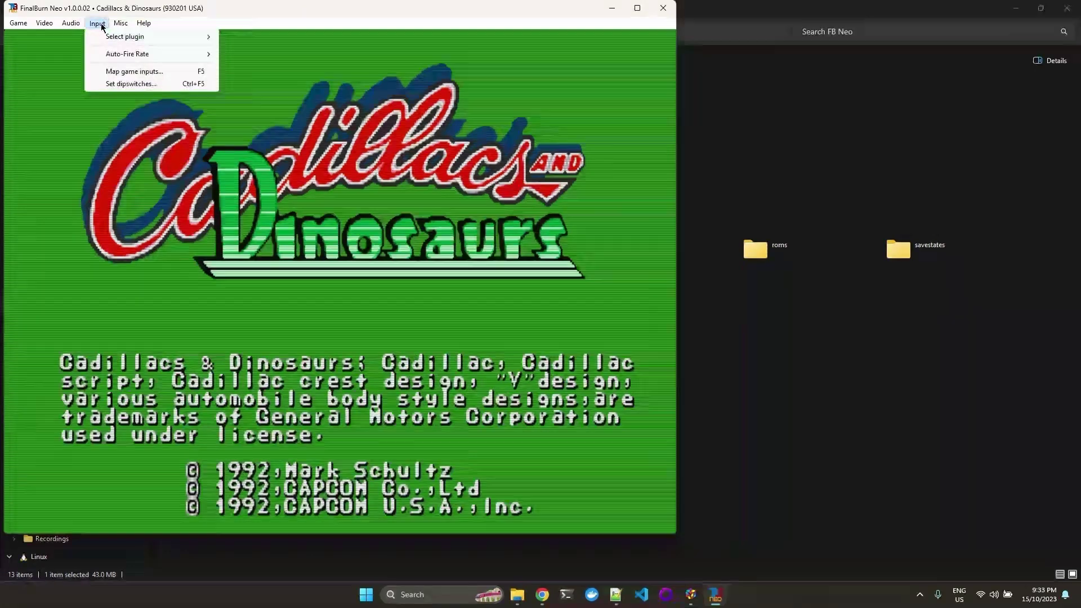
click(143, 72)
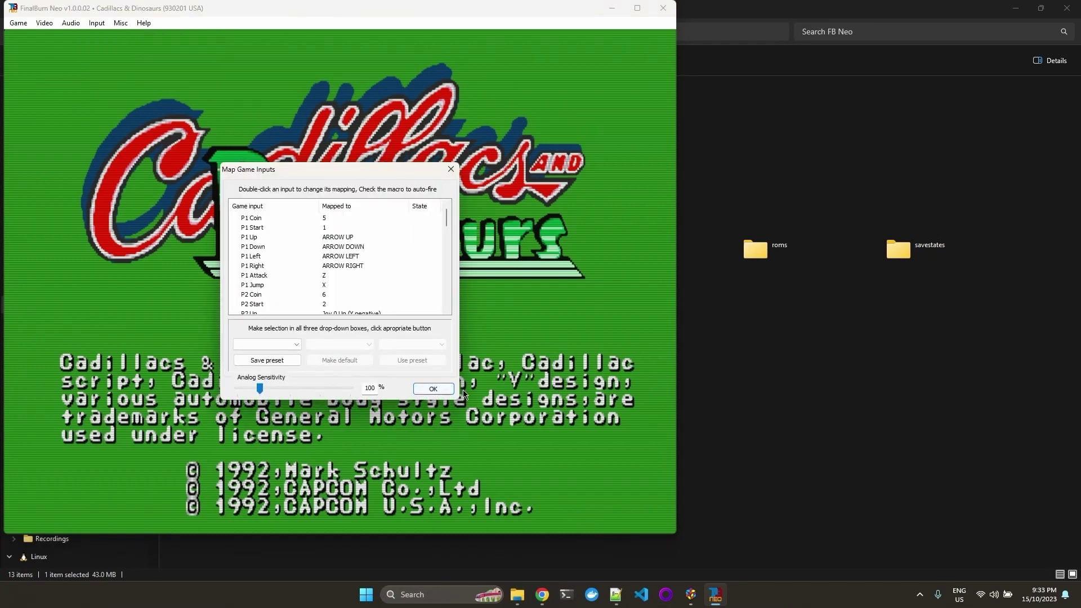
double_click(332, 218)
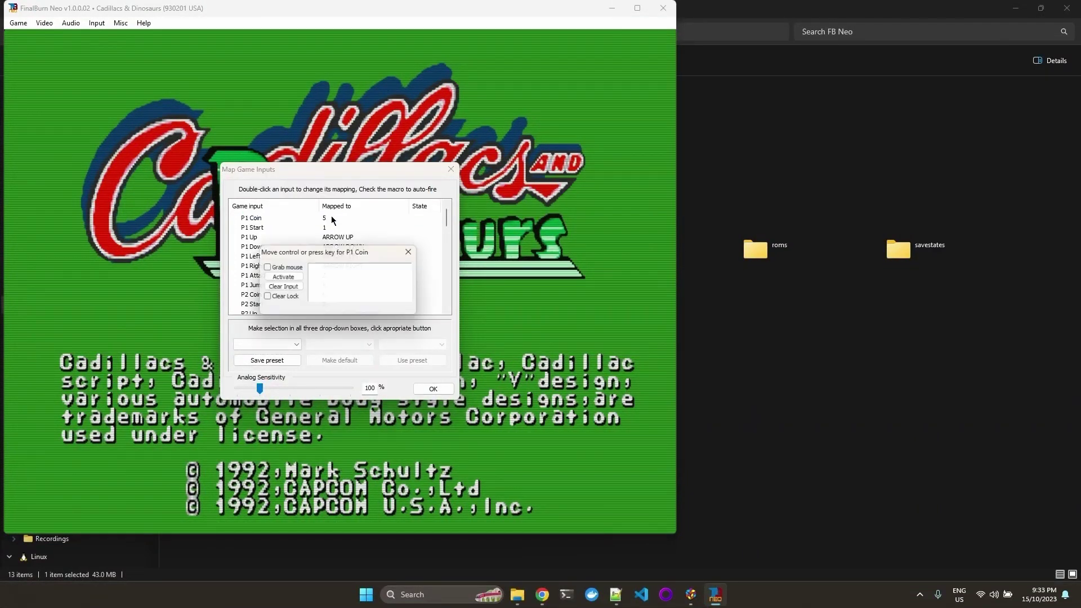
click(297, 289)
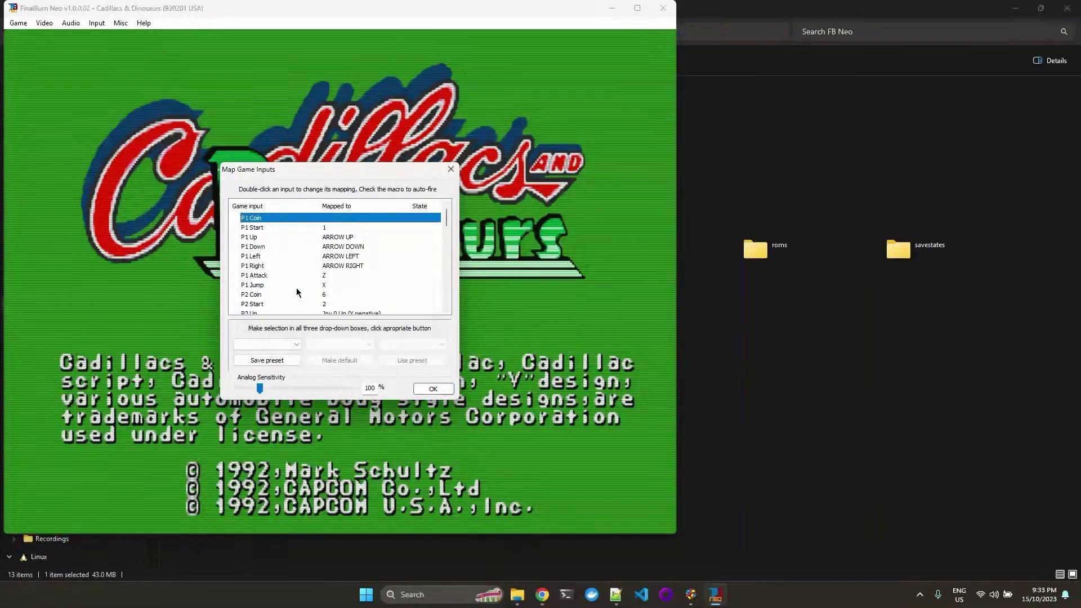
double_click(341, 229)
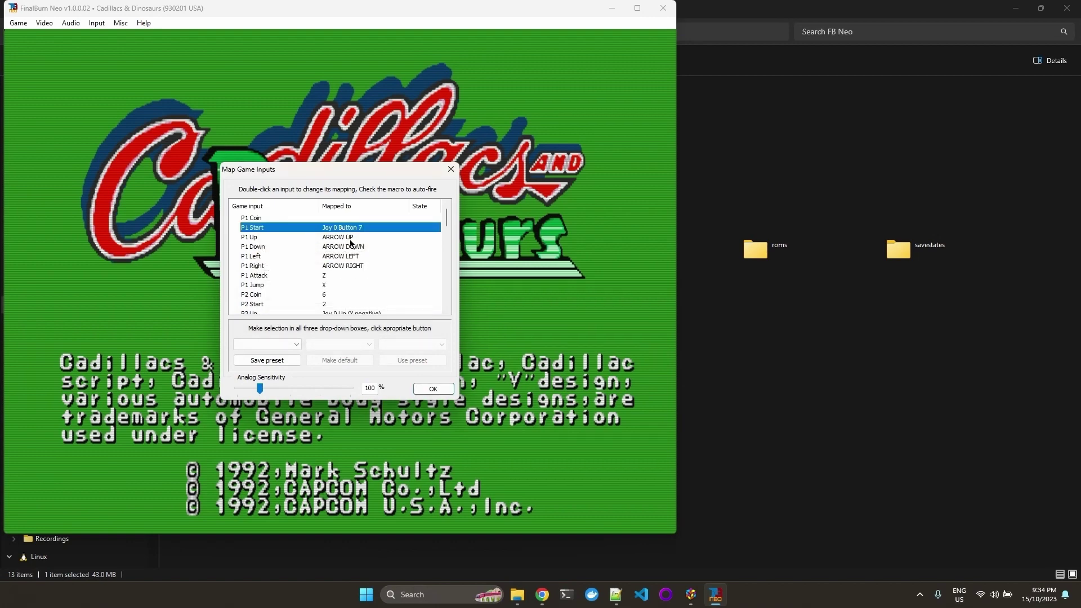
Step: Map P1 Up, Down, Left and Right to the matching Joy 0 Y and X axis directions
double_click(345, 238)
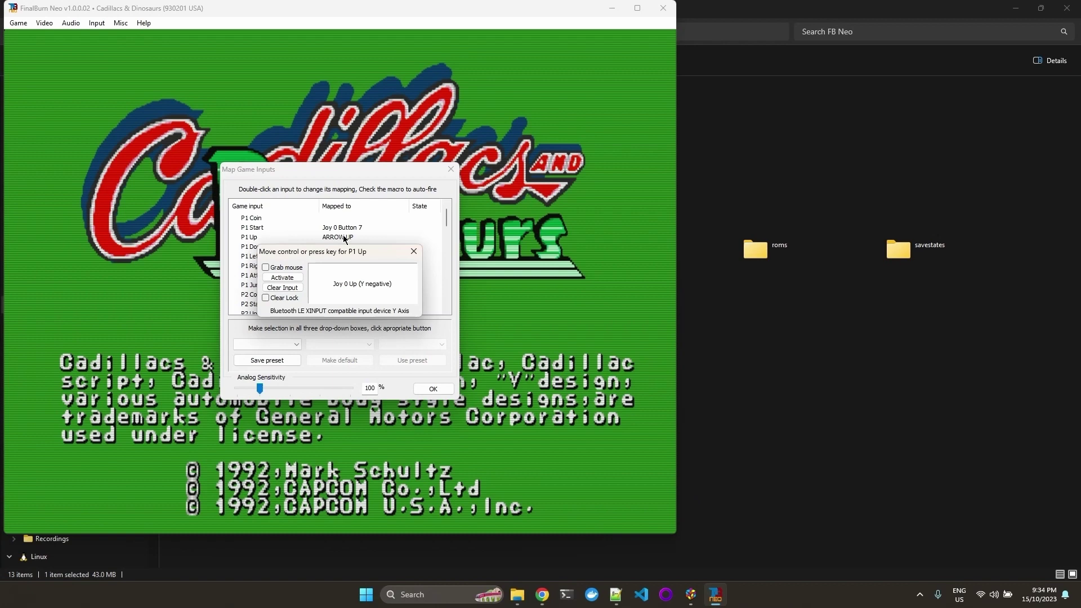
double_click(344, 248)
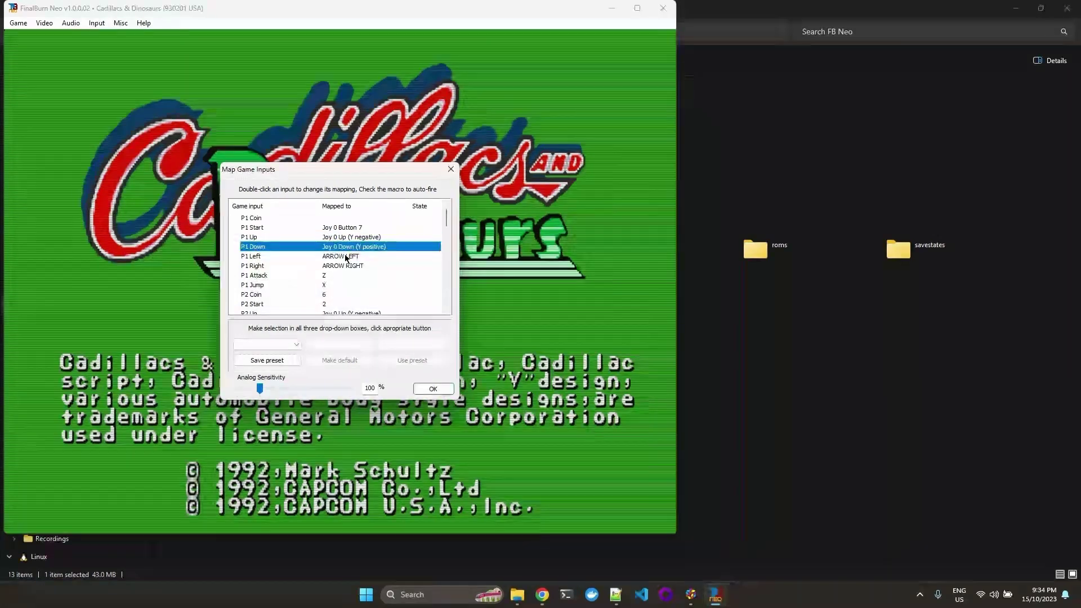
double_click(347, 257)
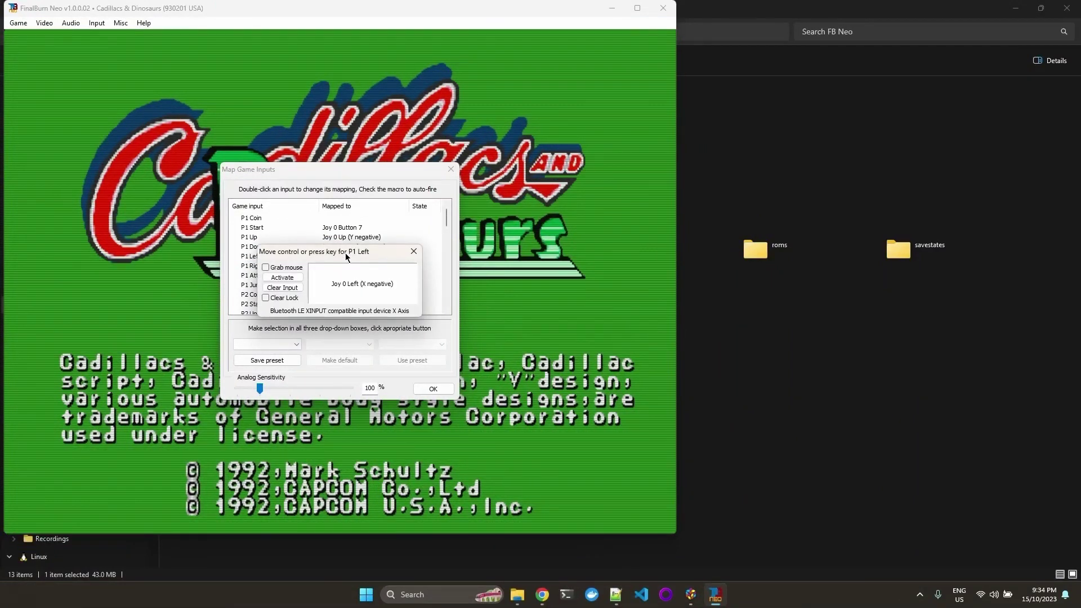
click(347, 267)
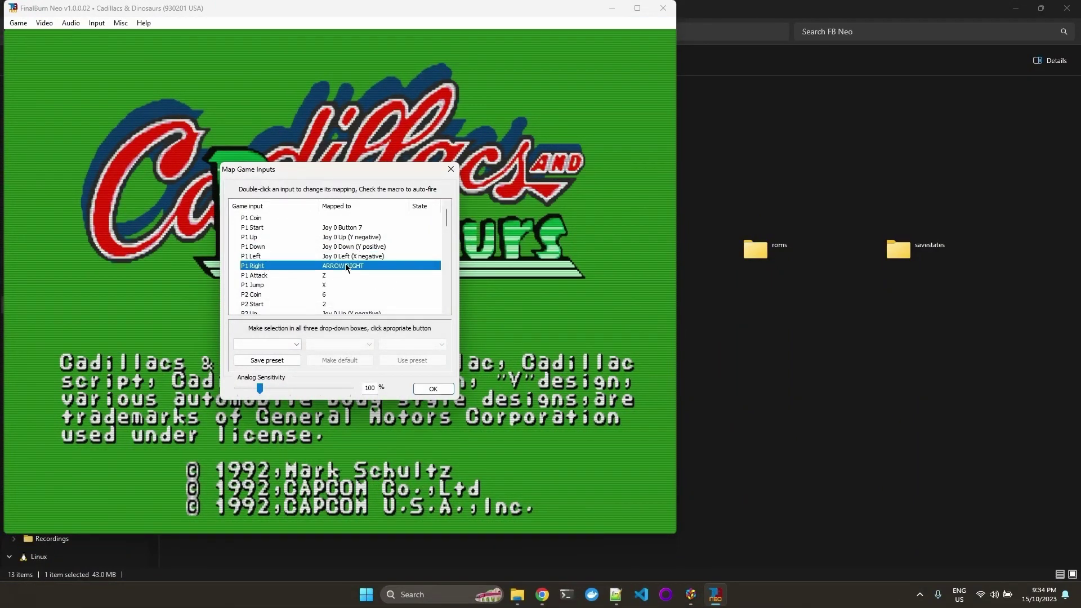
double_click(346, 267)
Step: Switch to Chrome and check the control panel instructions on page 5 of the Cadillacs and Dinosaurs manual
click(539, 601)
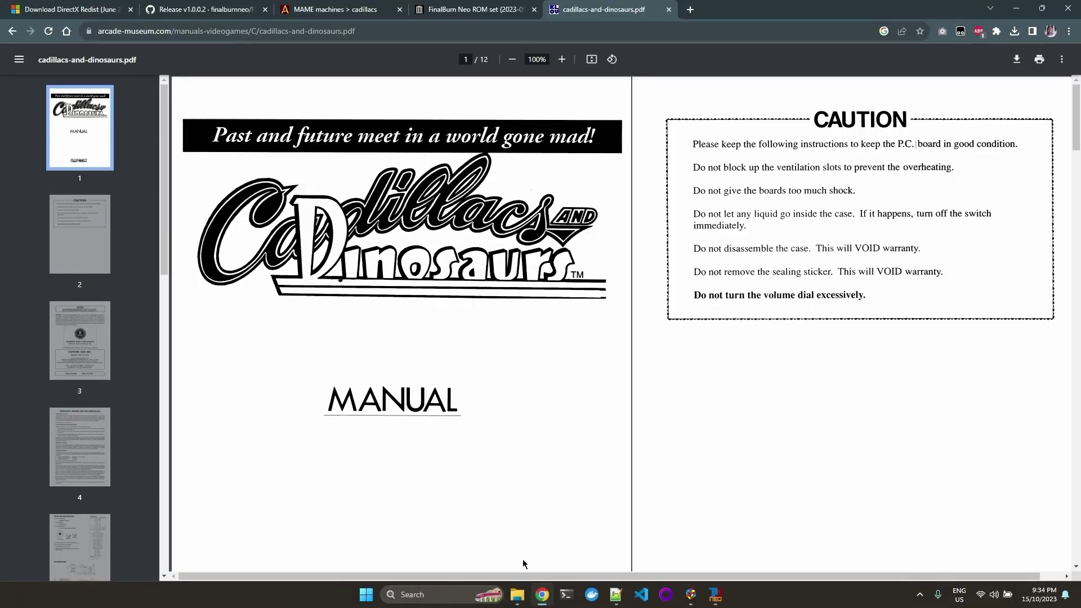
scroll(99, 404, down, 3)
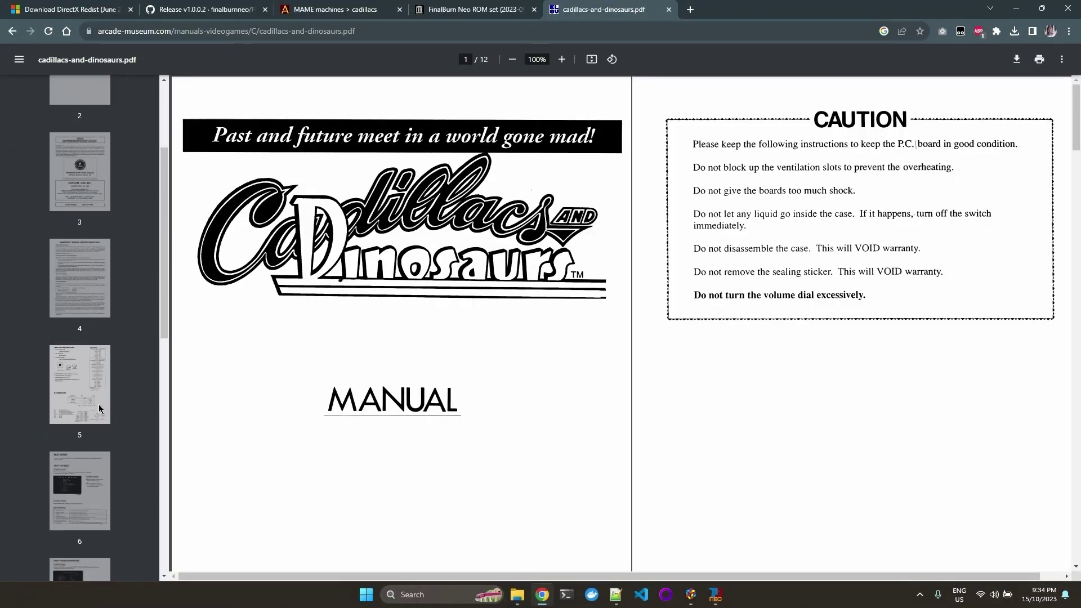
click(62, 382)
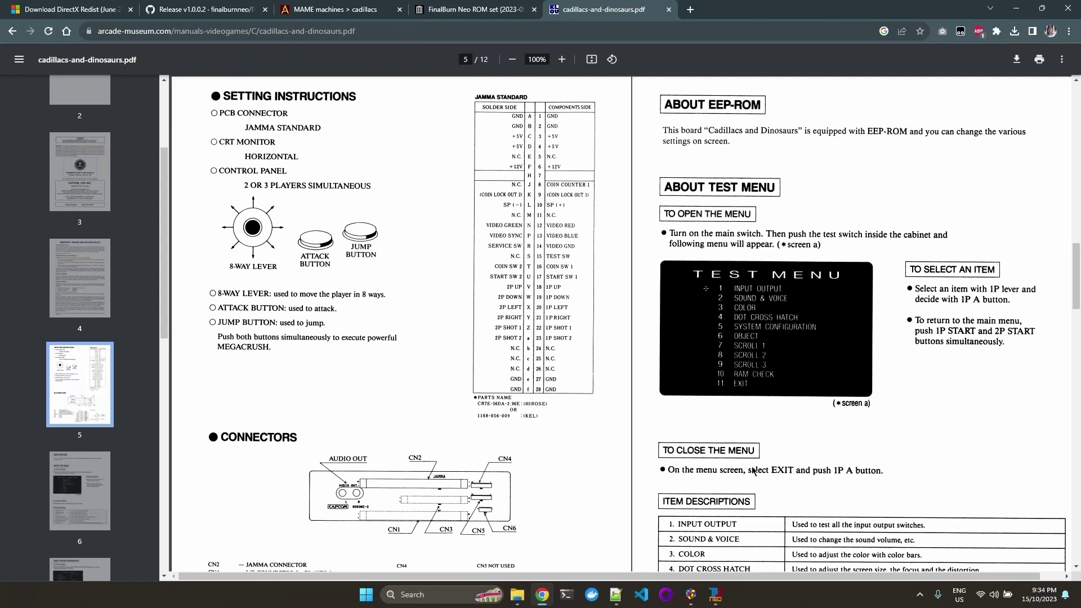
Step: Switch back to FinalBurn Neo and map P1 Attack to Joy 0 Button 2 and P1 Jump to Joy 0 Button 0
click(723, 594)
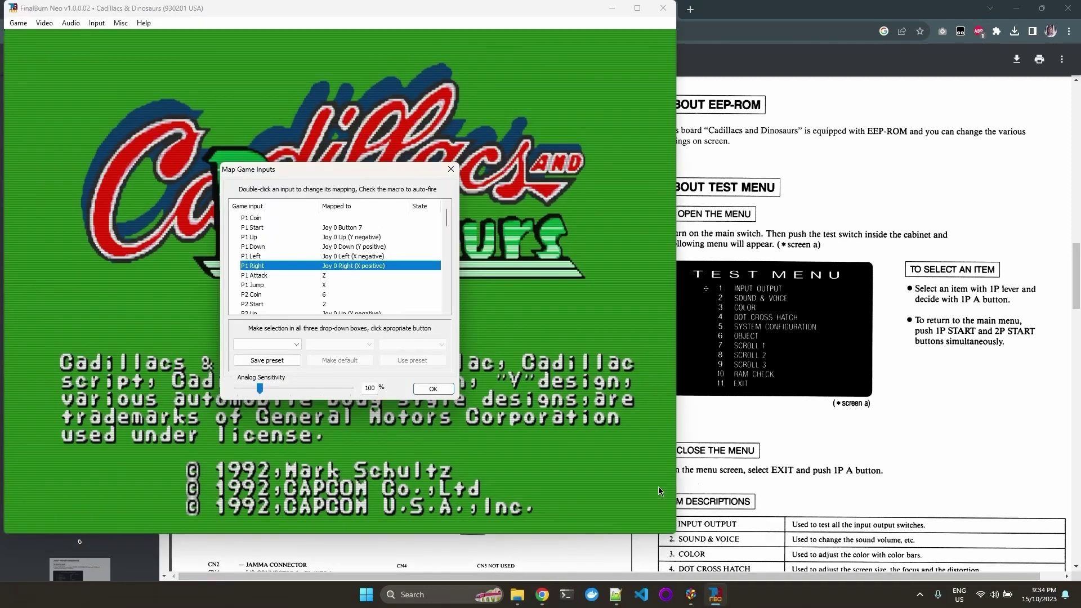
double_click(326, 276)
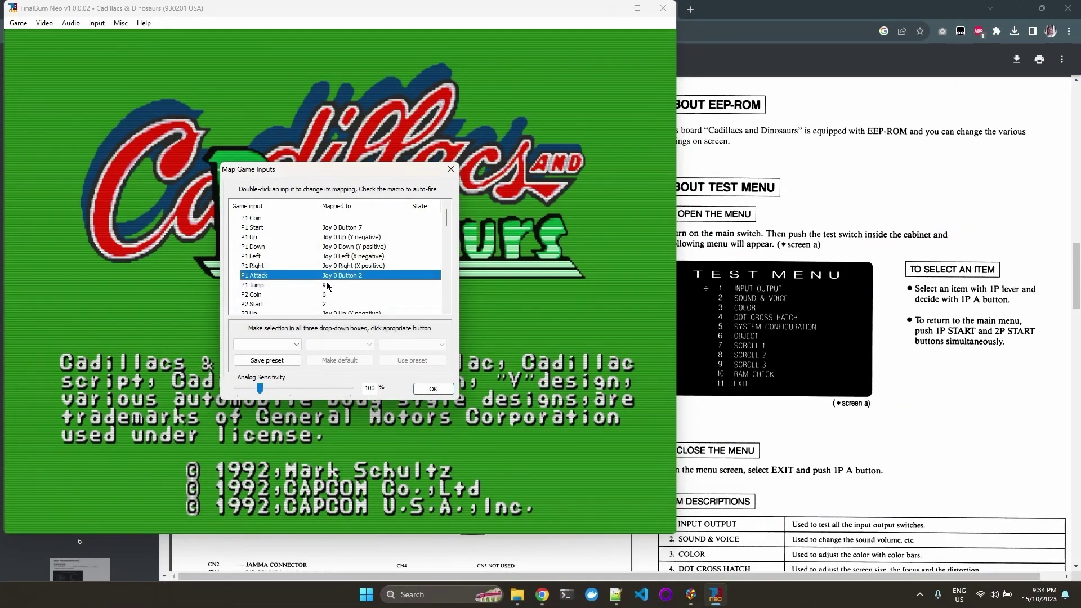
double_click(328, 287)
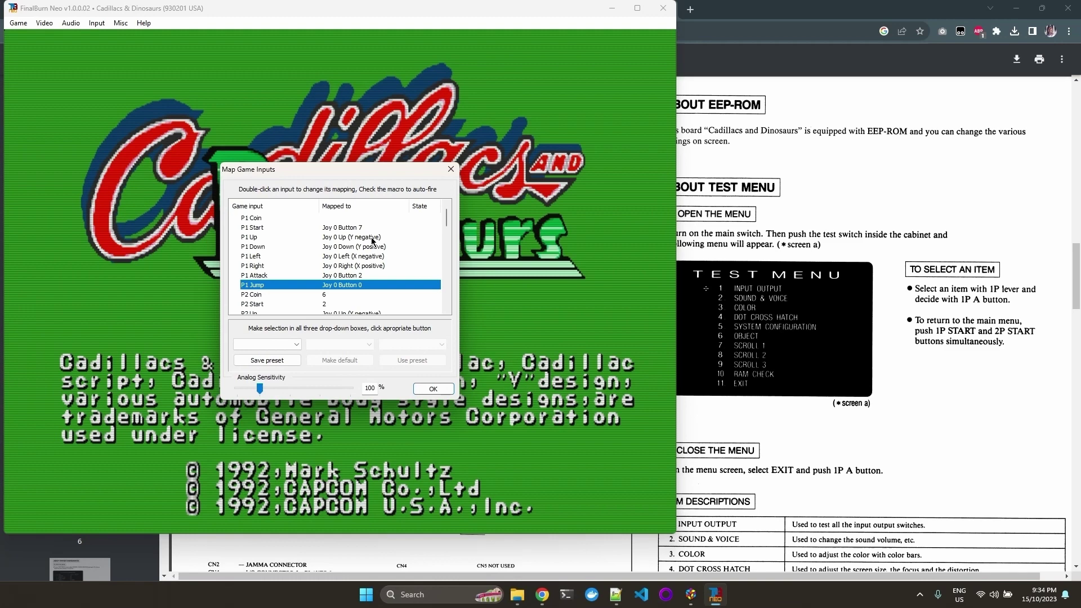
Step: Map the game's Service input to F1
scroll(380, 229, down, 1)
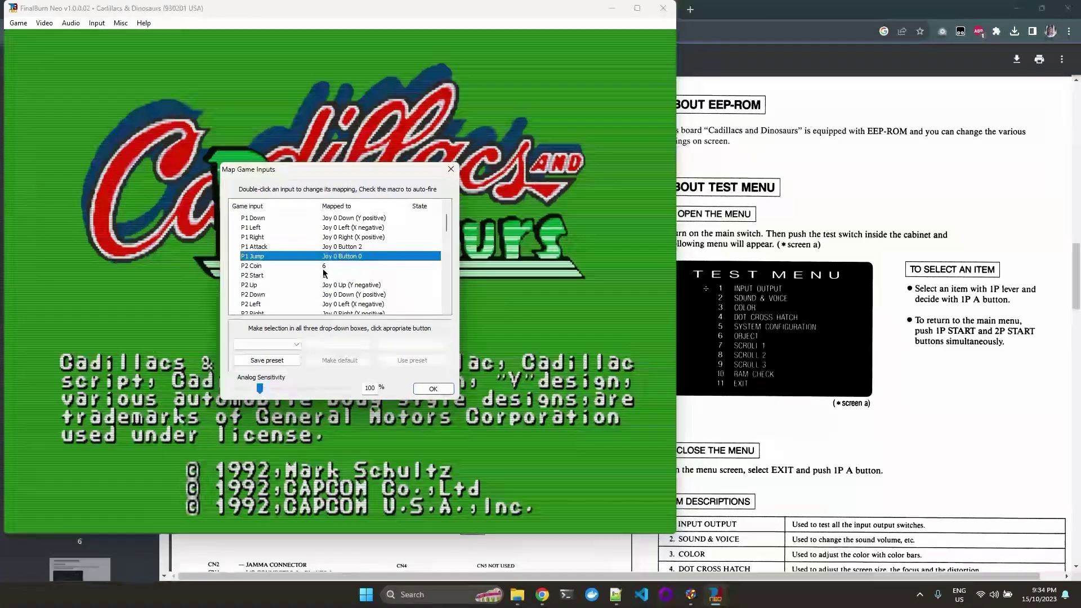
scroll(337, 260, down, 2)
scroll(345, 255, down, 2)
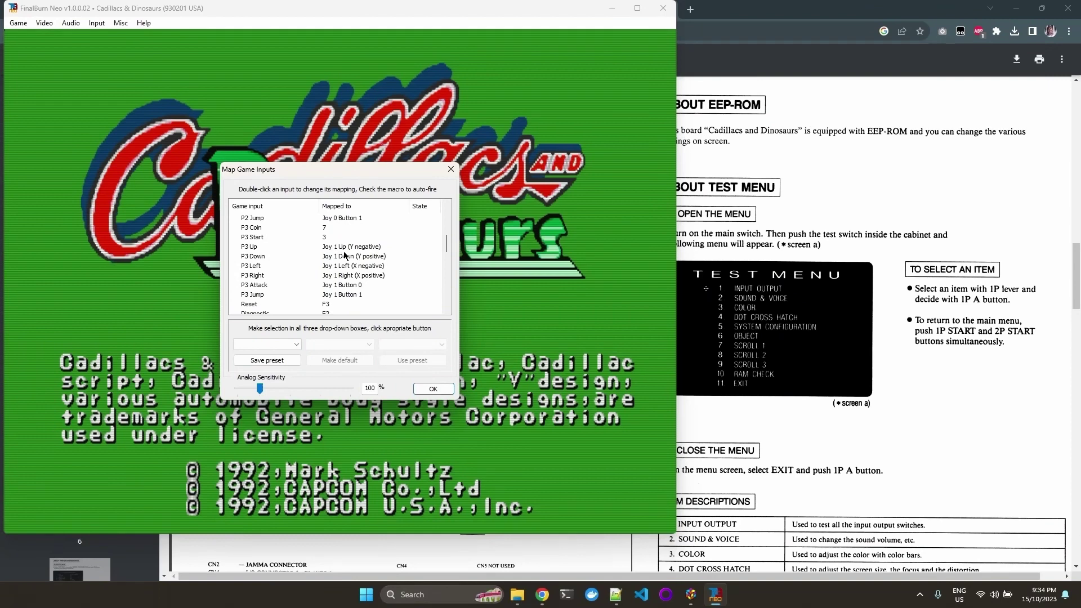
scroll(345, 256, down, 1)
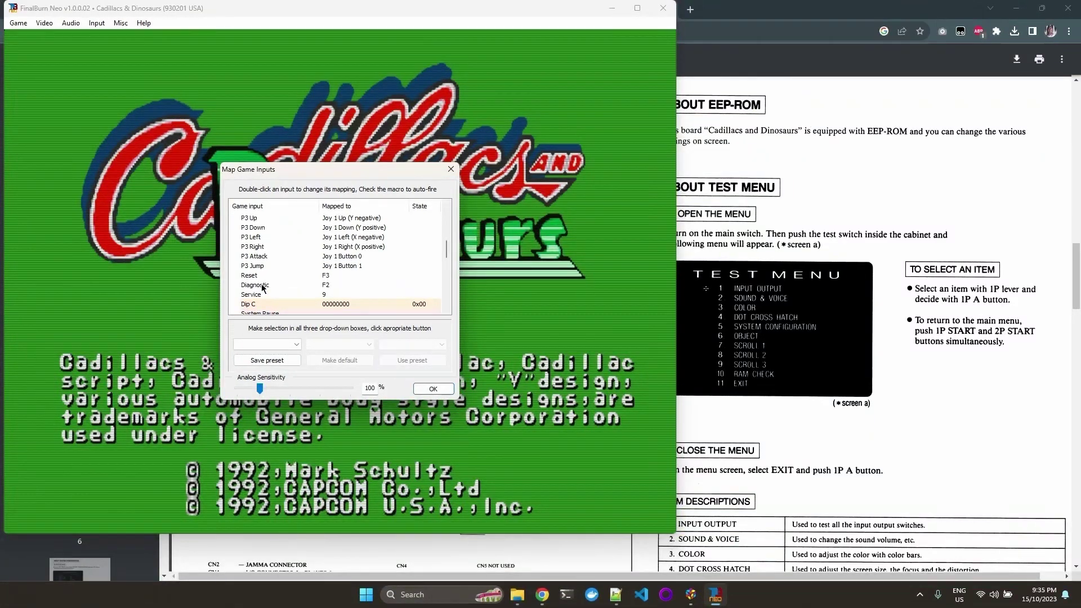
double_click(329, 295)
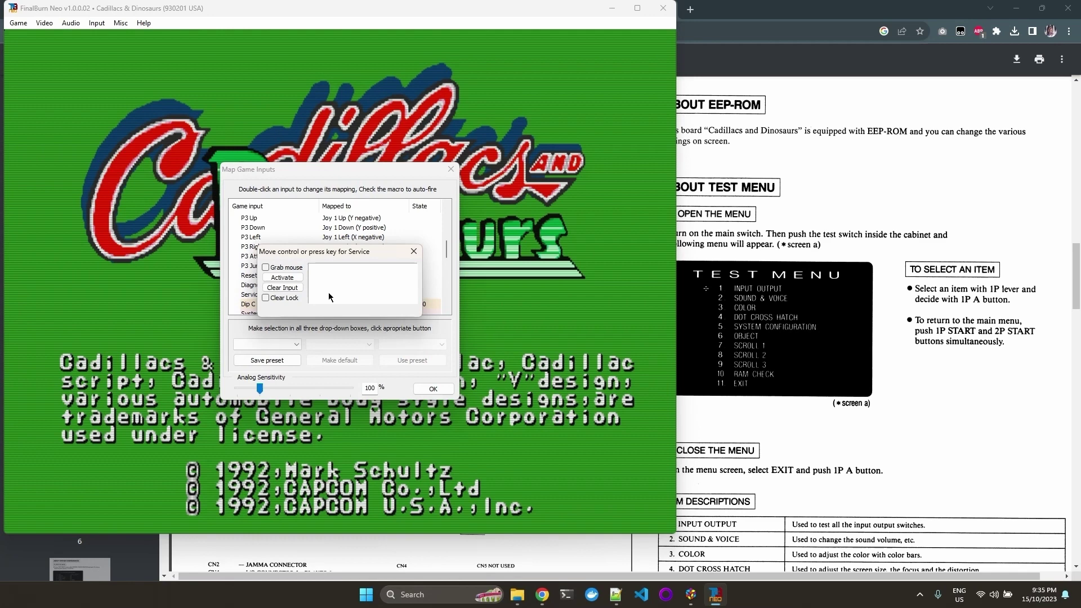
key(F1)
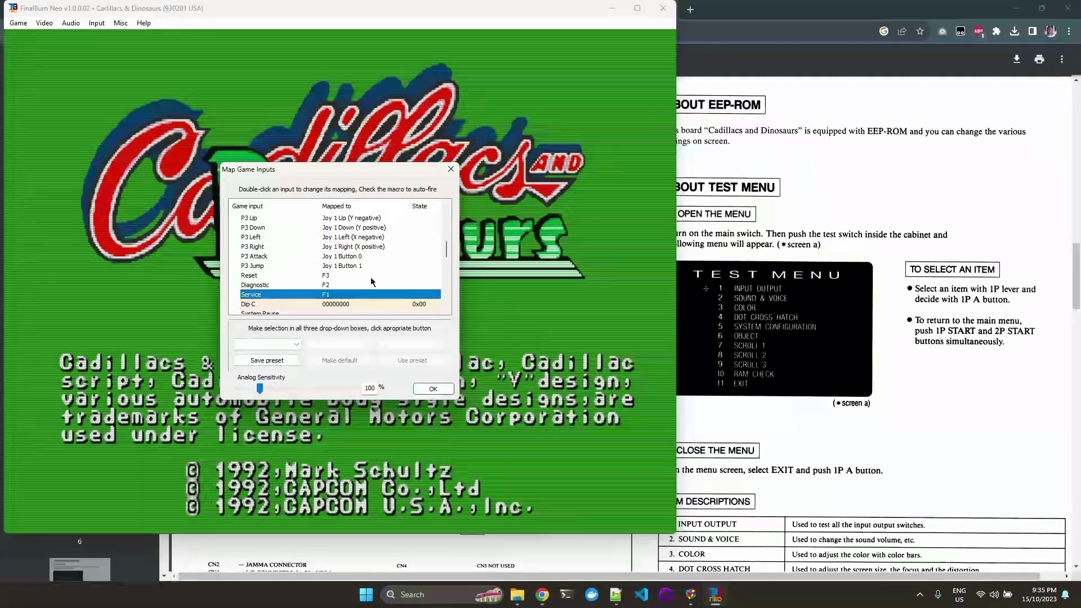
Step: Map System Load State to F7 and System Save State to F5
scroll(369, 256, down, 1)
scroll(370, 259, down, 1)
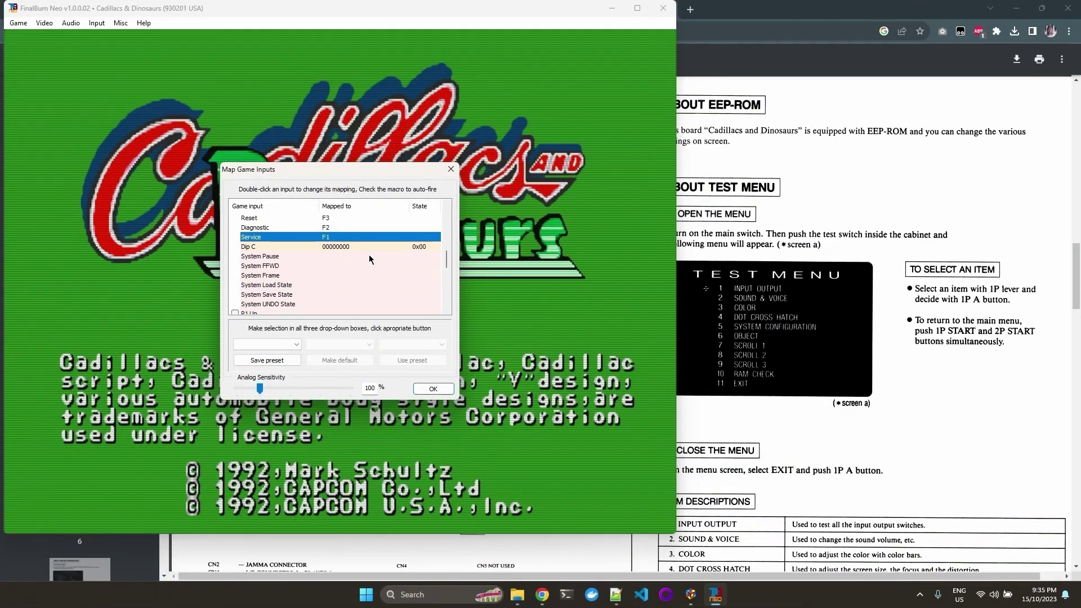
double_click(330, 285)
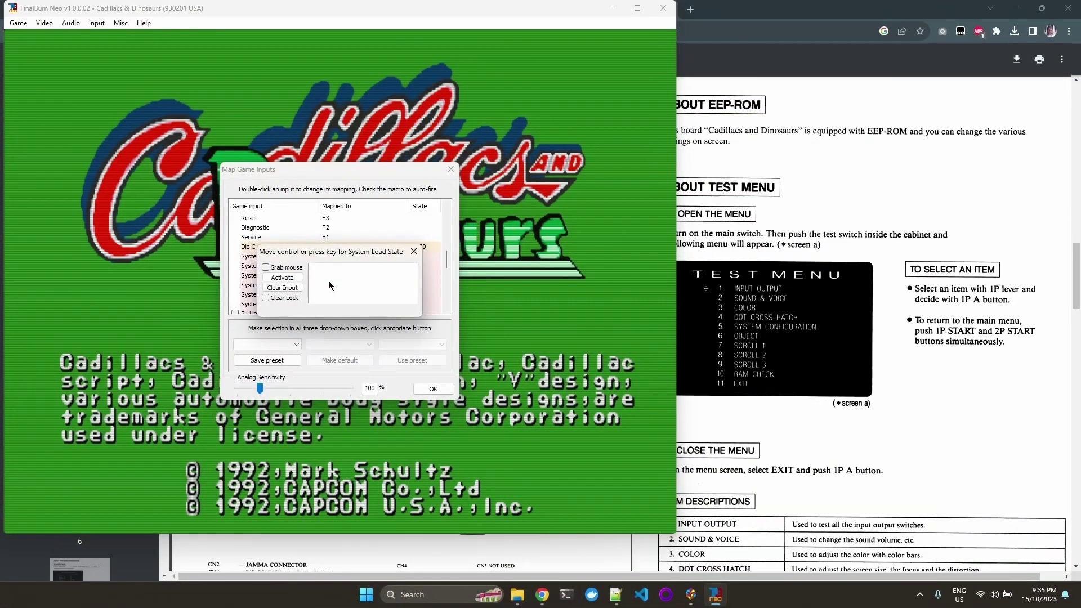
key(F7)
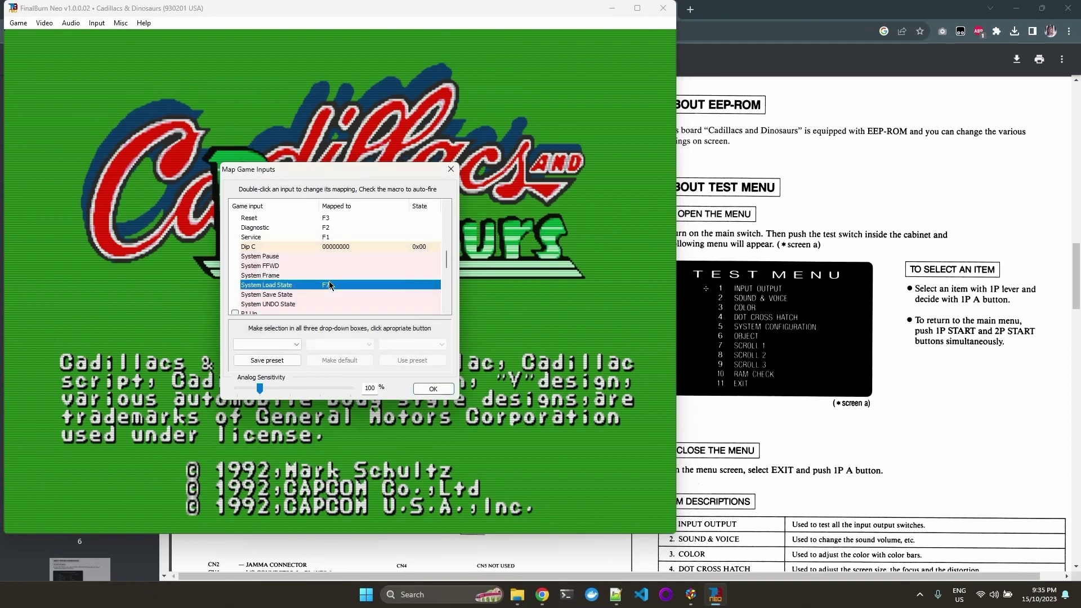
double_click(320, 294)
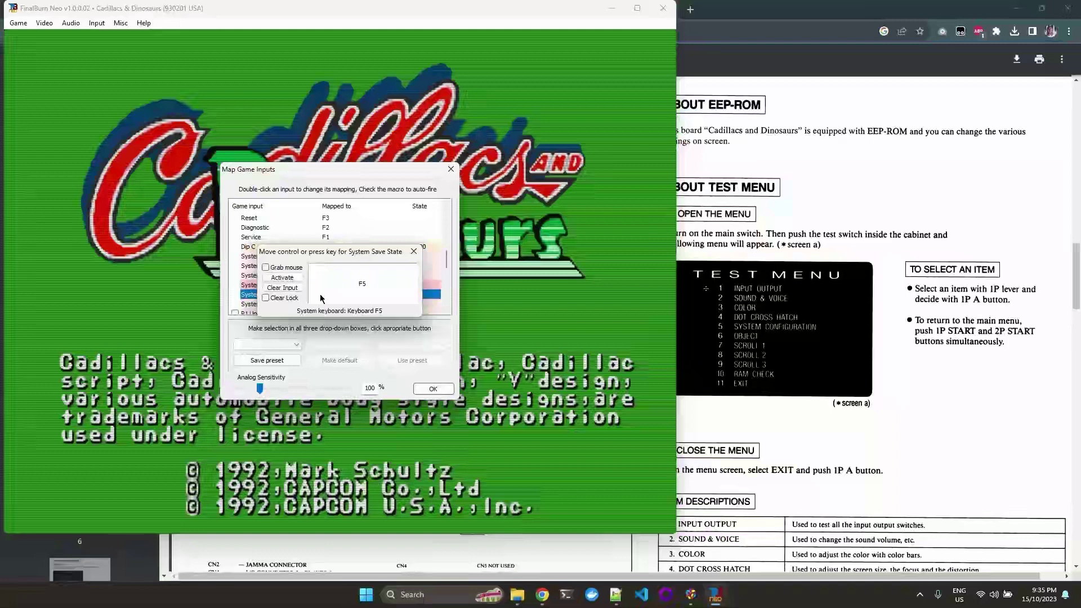
key(F5)
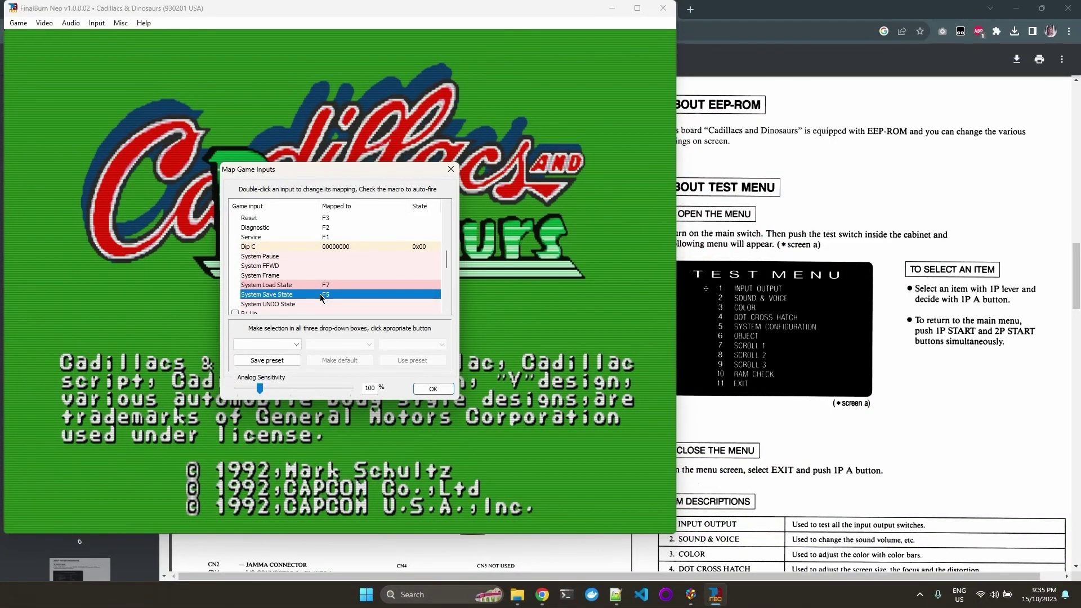
Step: Accept the input mappings and open the game's test menu with the Diagnostic input
scroll(411, 260, down, 3)
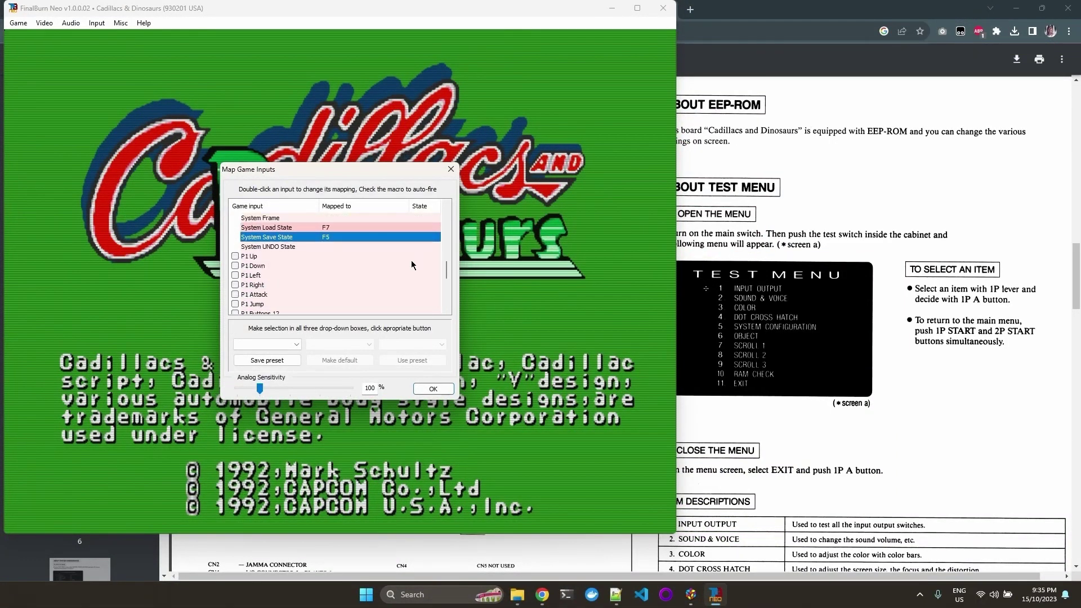
scroll(385, 295, down, 4)
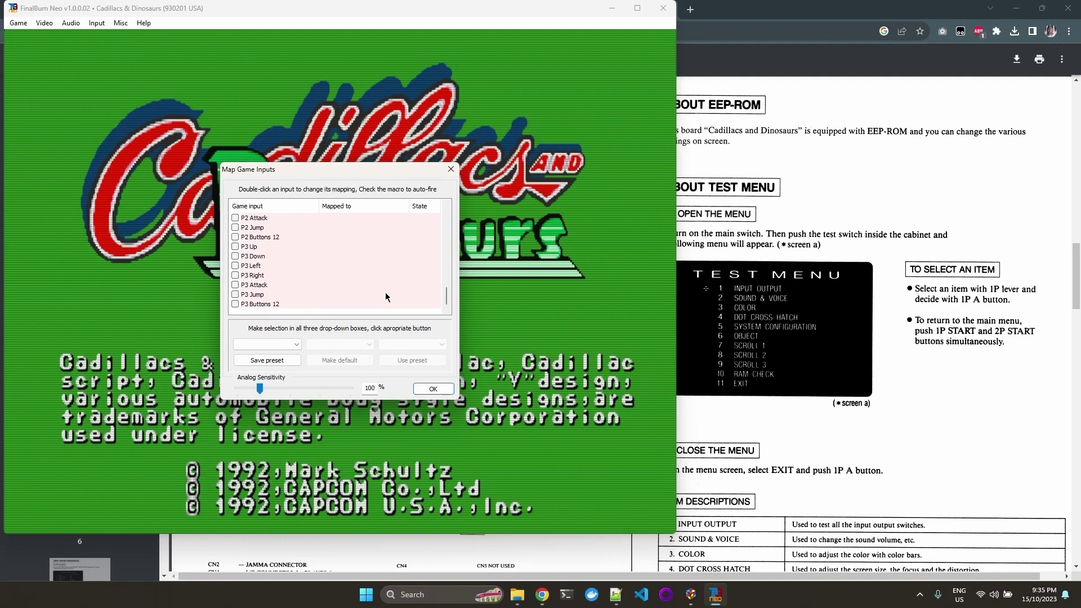
click(433, 390)
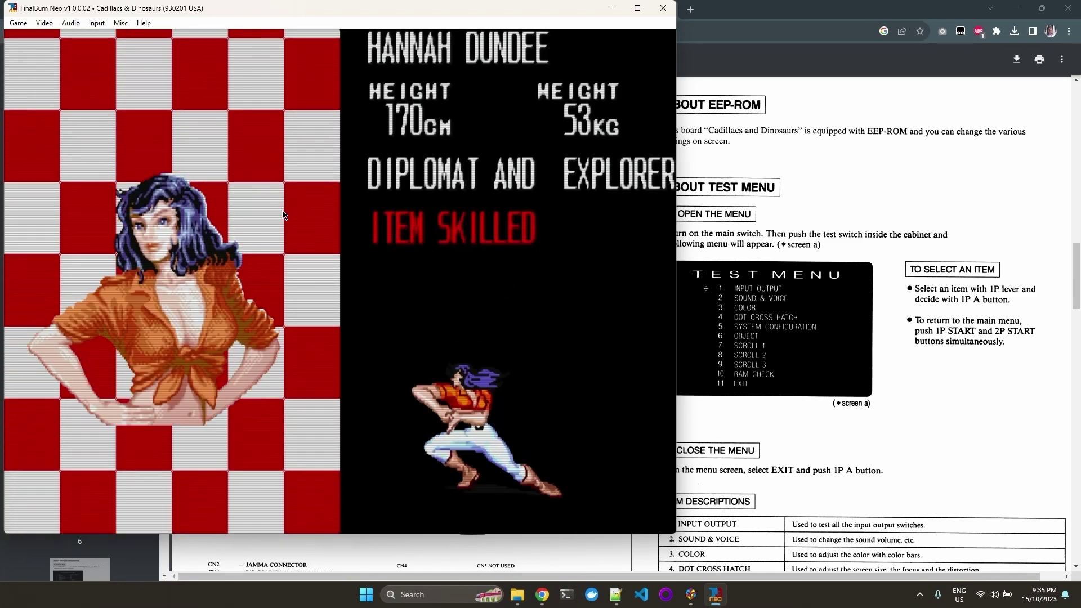
key(F2)
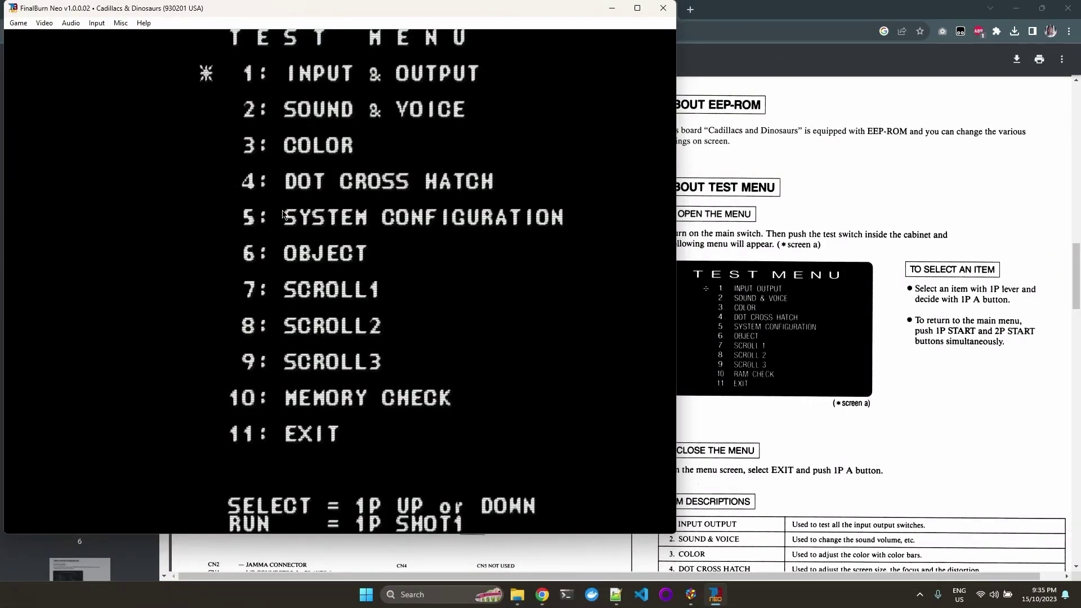
Step: Open System Configuration from the game's test menu
key(Down)
key(Down)
key(Down)
key(Down)
key(Down)
key(Down)
key(Down)
key(Down)
key(Up)
key(Up)
key(Up)
key(Up)
key(z)
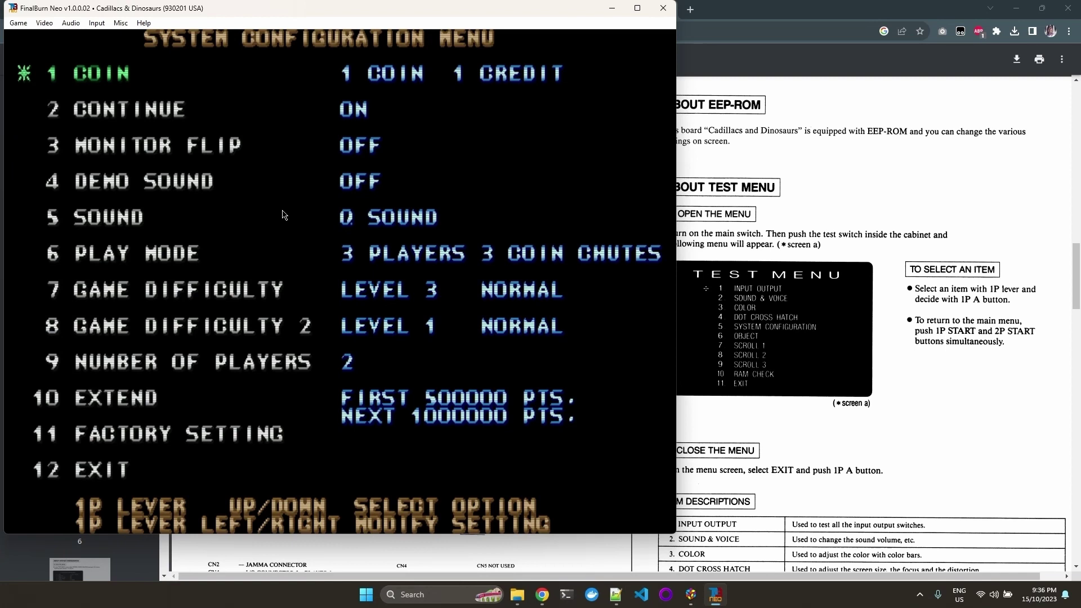
Step: Set the Coin option to Free Play
key(Right)
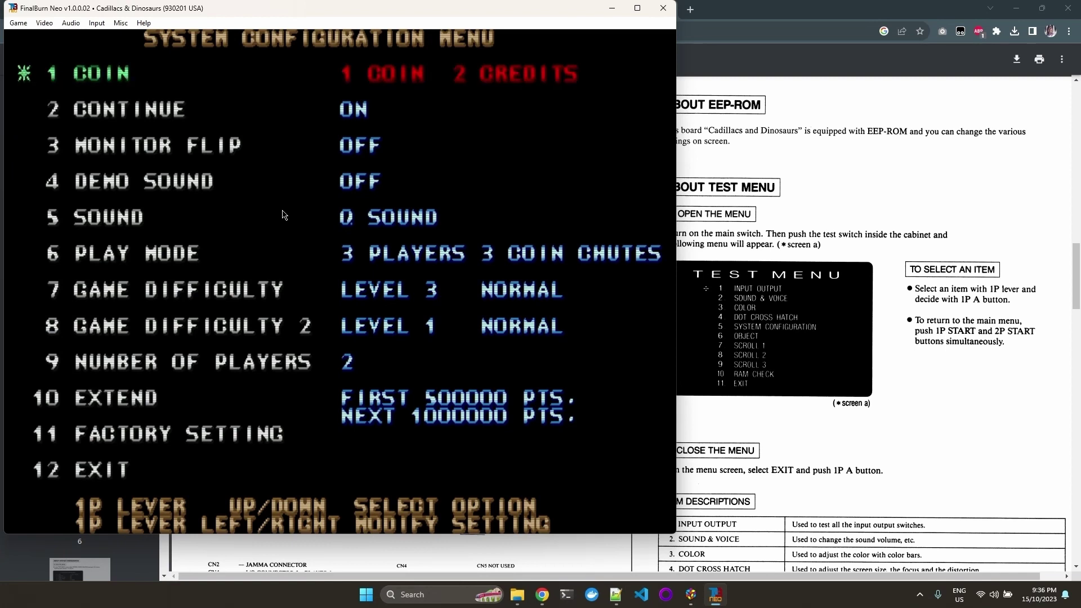
key(Right)
key(Right)
key(Right)
key(Right)
key(Right)
key(Right)
key(Right)
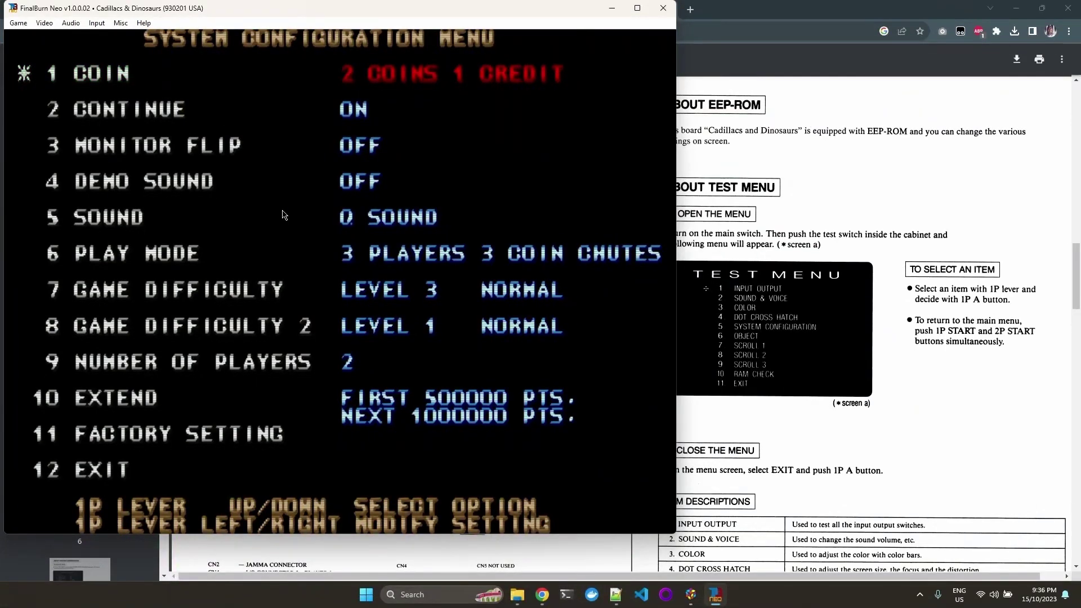
key(Right)
key(Right)
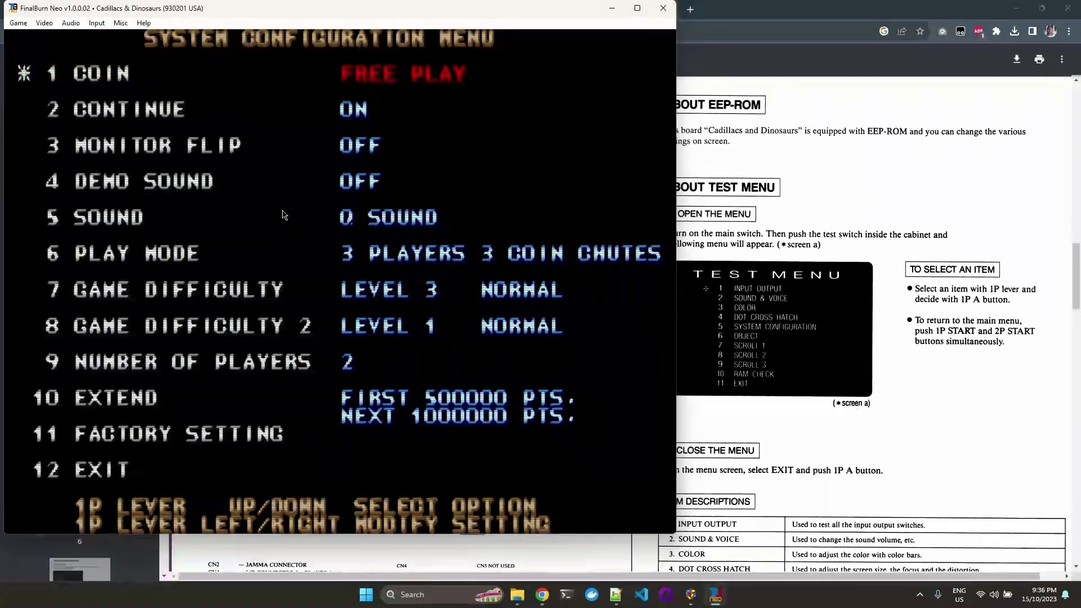
Step: Turn Demo Sound on and set Play Mode to 2 Players 1 Coin Chute
key(Down)
key(Down)
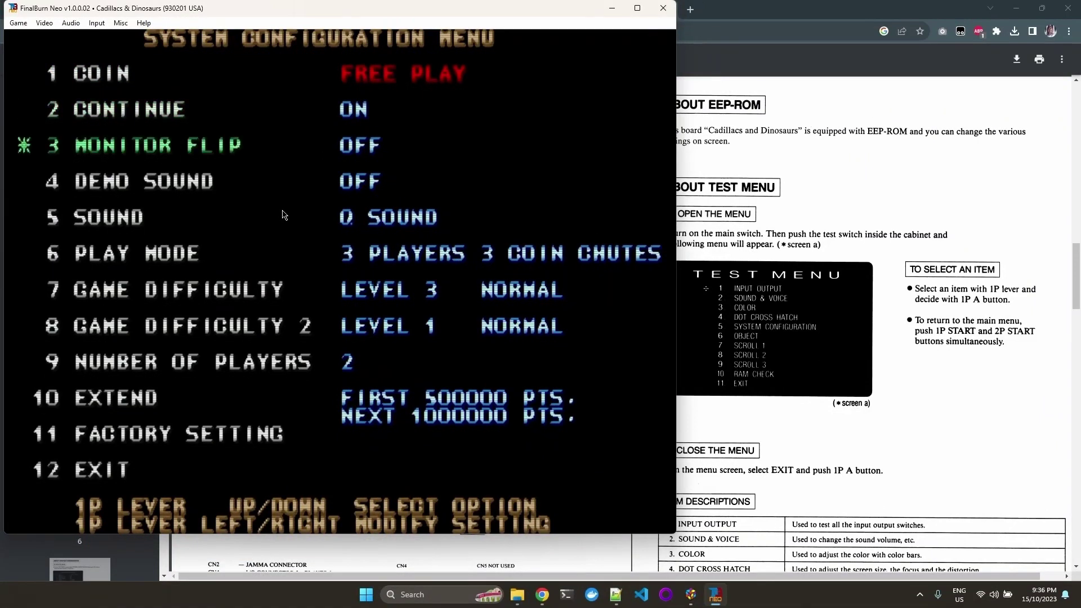
key(Down)
key(Right)
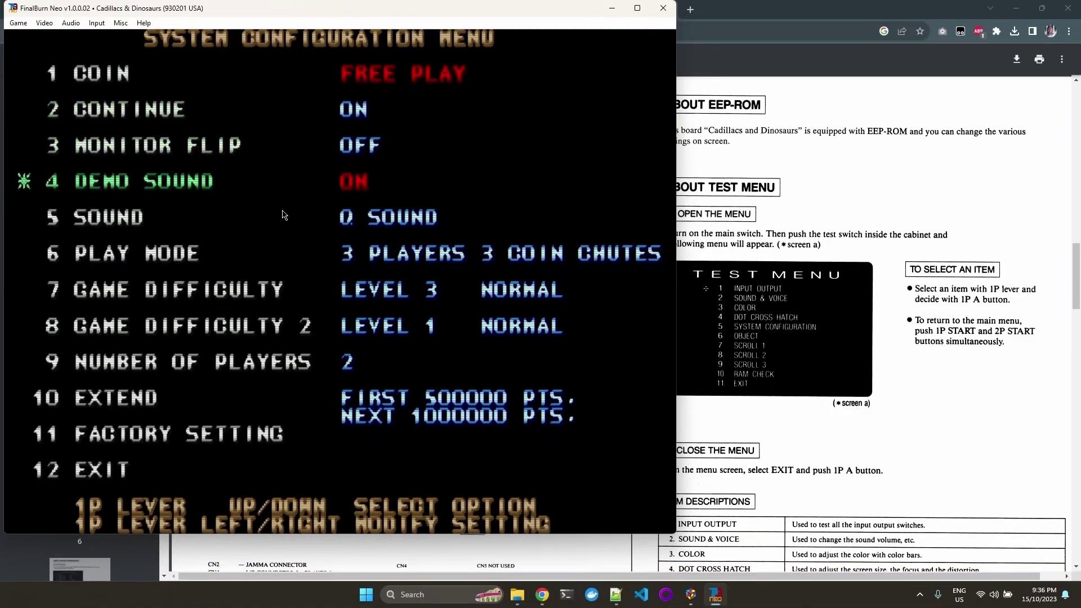
key(Down)
key(Down)
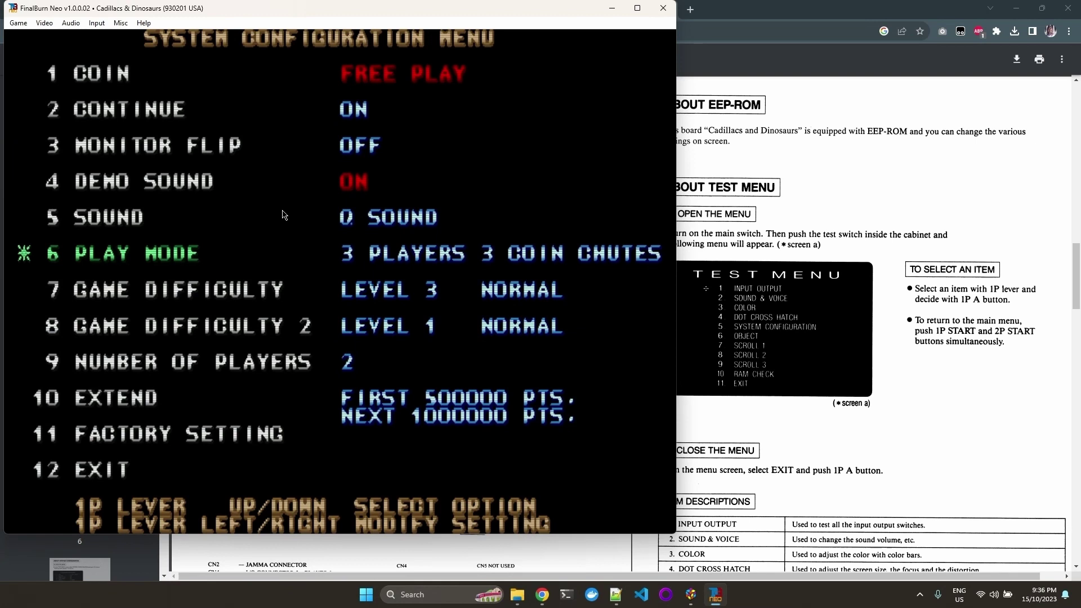
key(Right)
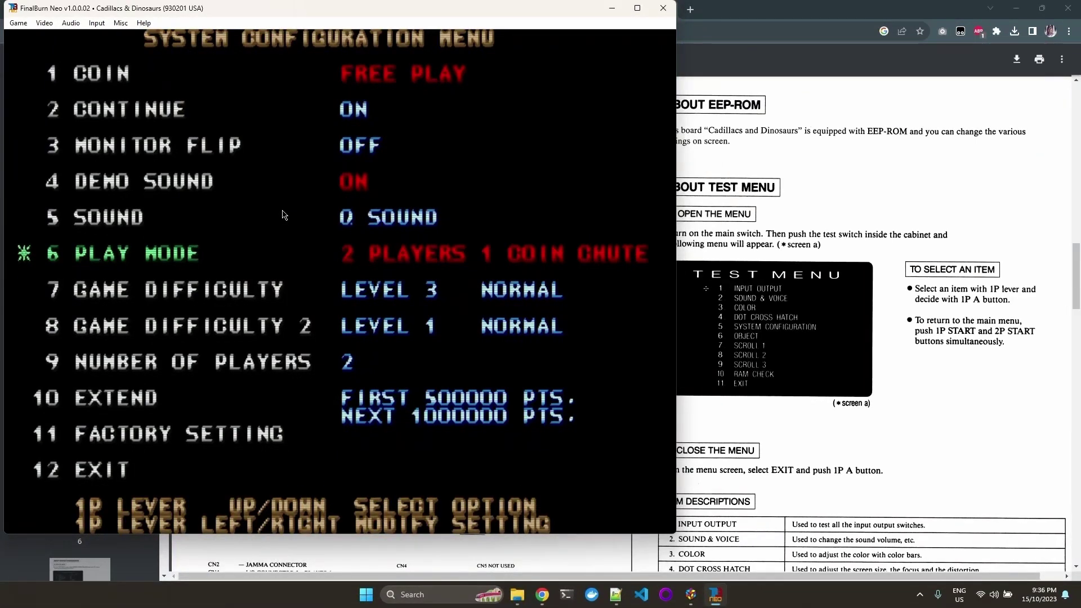
Step: Set Number of Players to 4 and Extend to first 300000 and next 700000 points
key(Down)
key(Down)
key(Down)
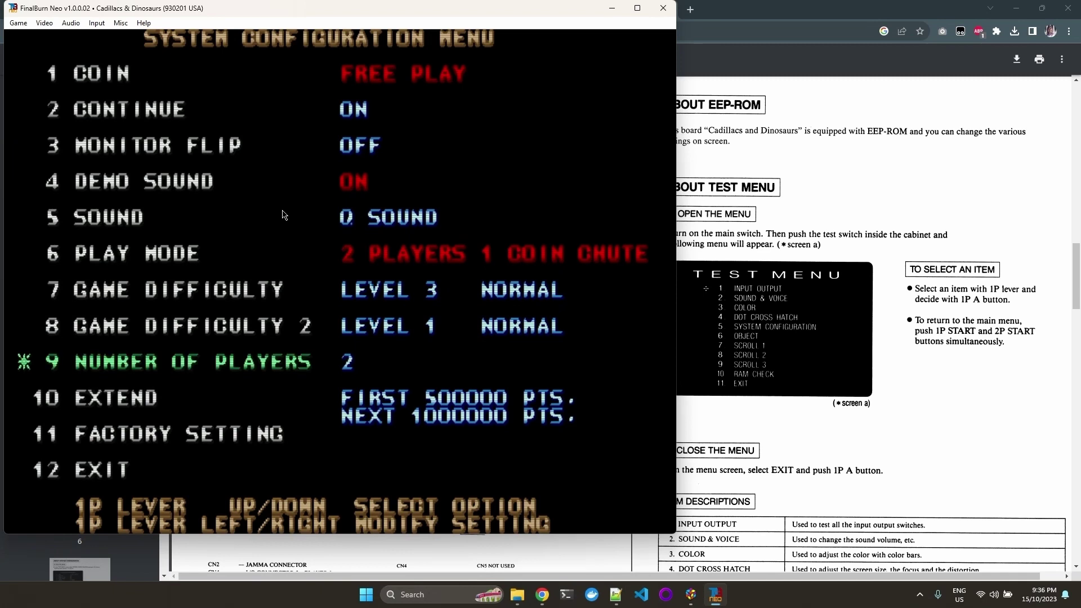
key(Right)
key(Right)
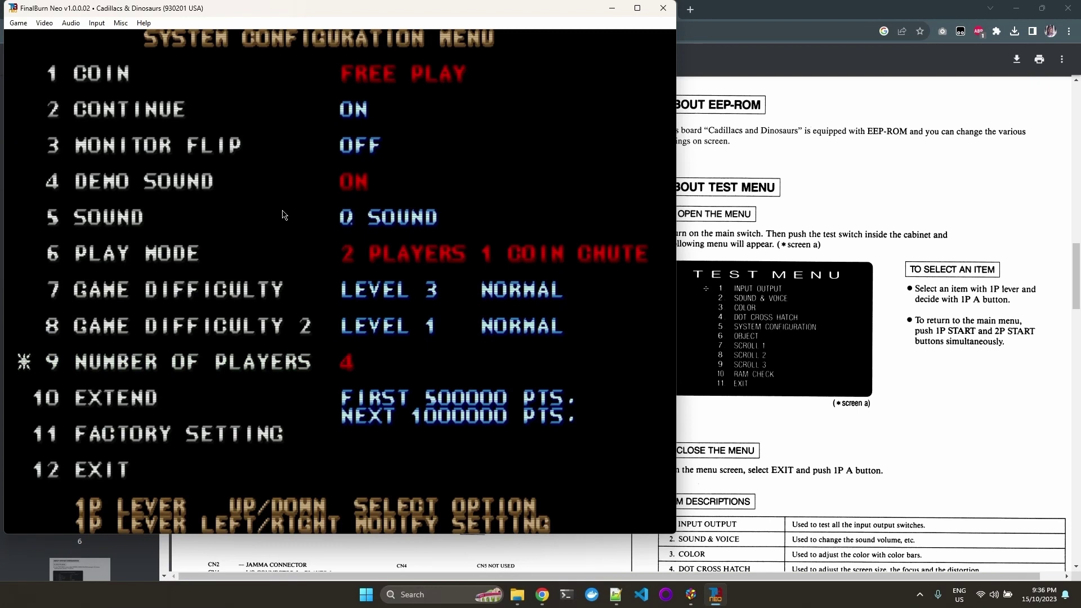
key(Down)
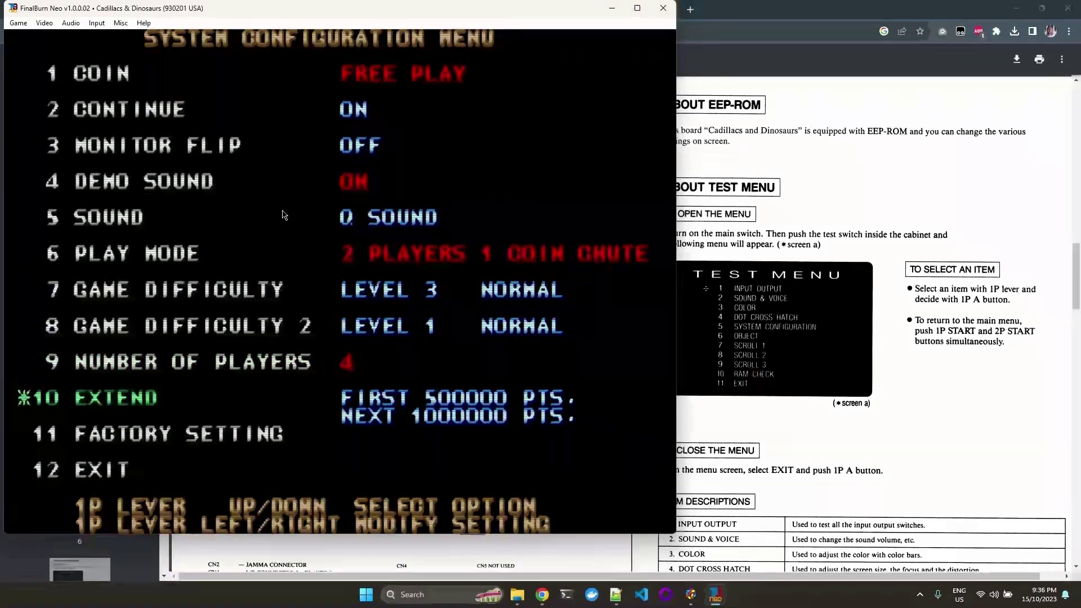
key(Left)
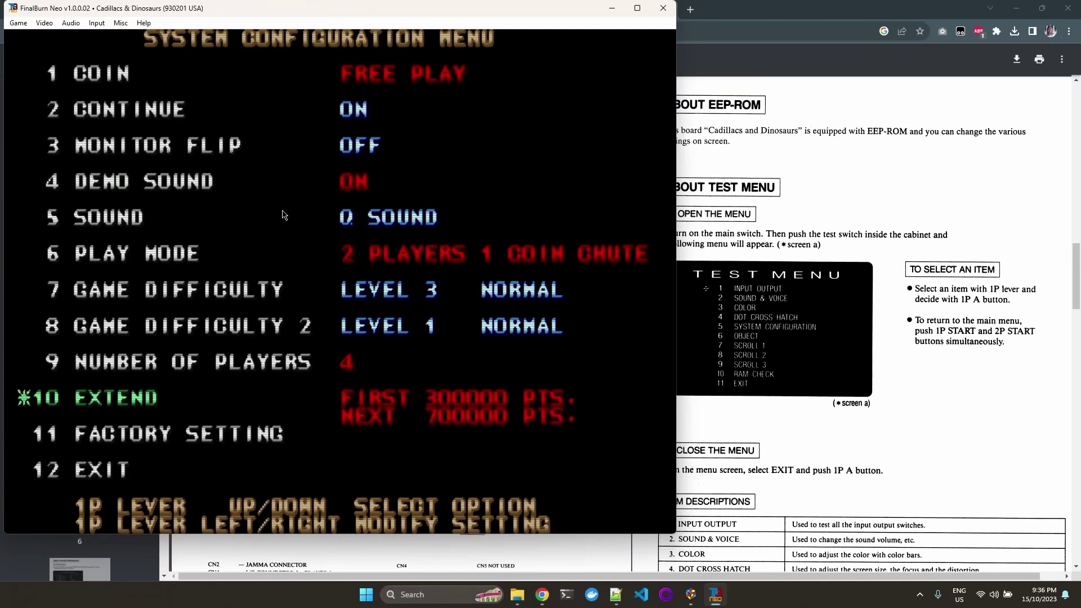
Step: Exit the system configuration and the test menu to restart the game
key(Down)
key(Down)
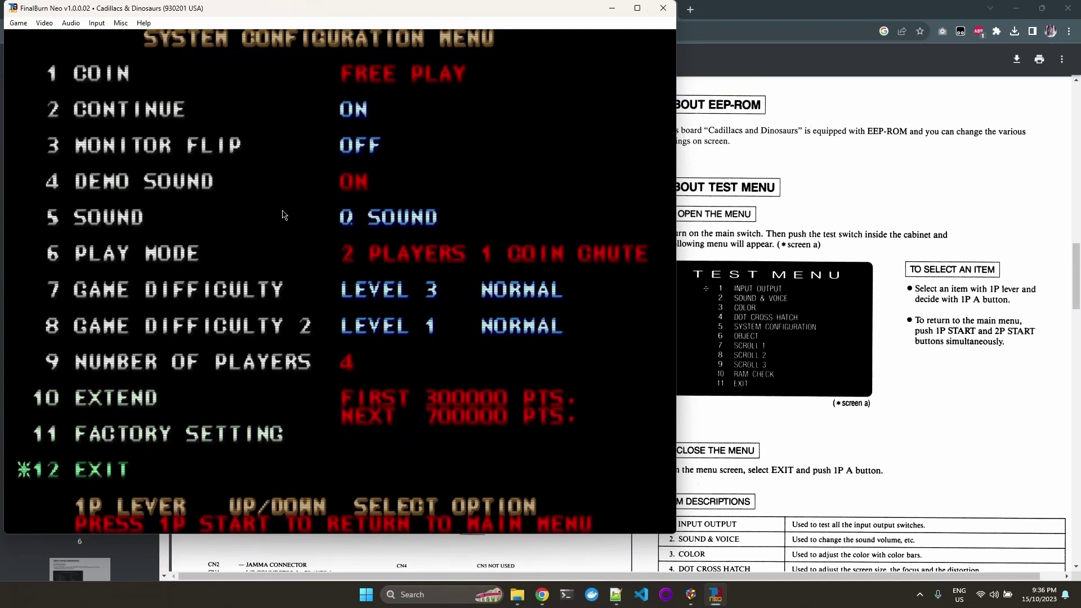
key(z)
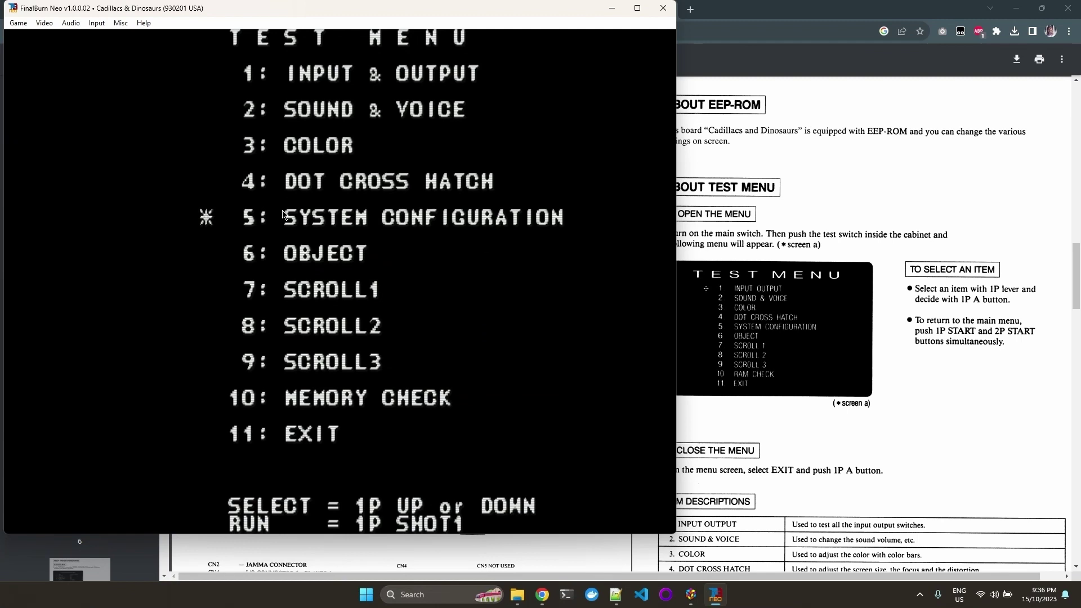
key(Down)
key(Down)
key(Down)
key(Down)
key(Down)
key(Down)
key(z)
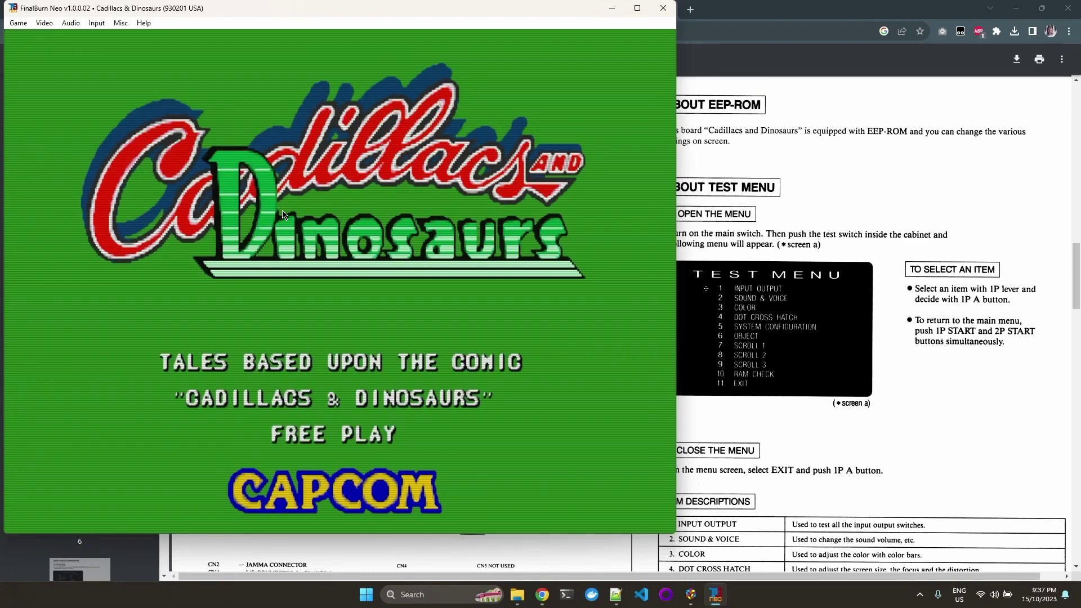
Step: Switch the game to full screen, start a one-player game and choose Hannah as the character
key(alt+Return)
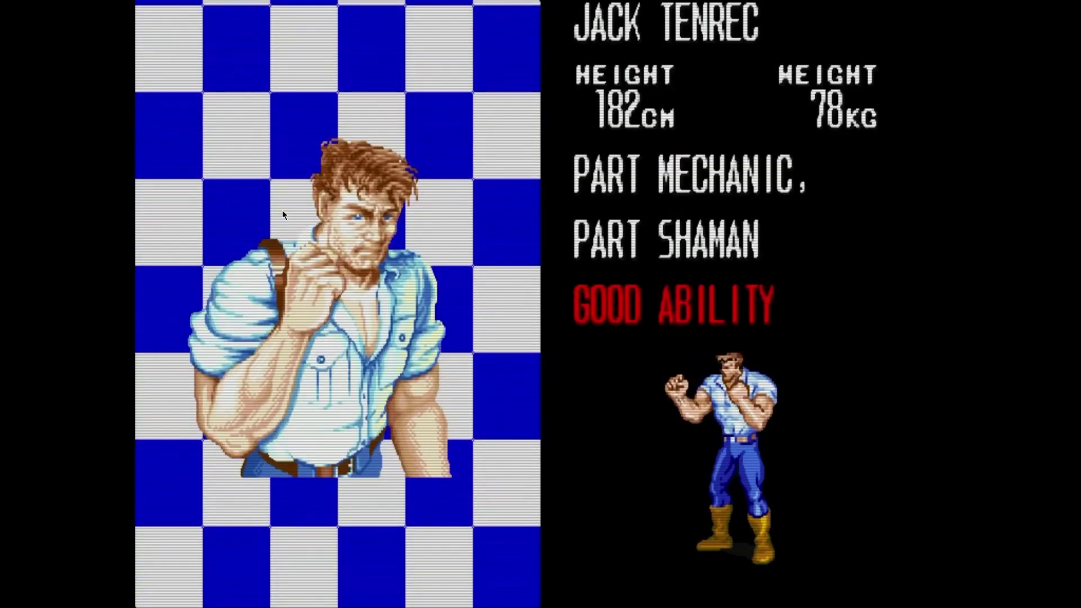
key(1)
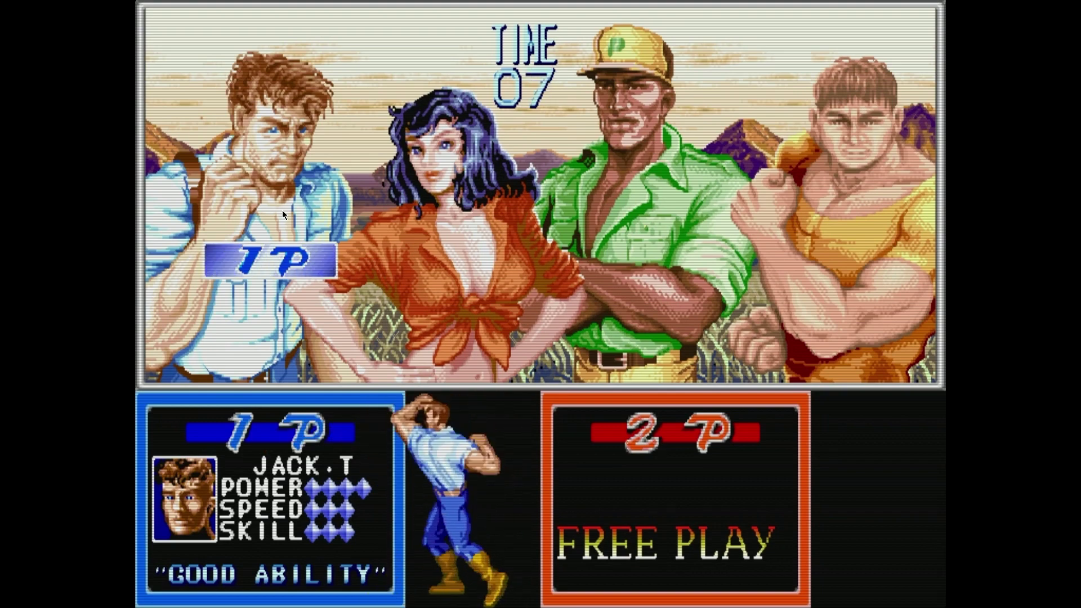
key(Right)
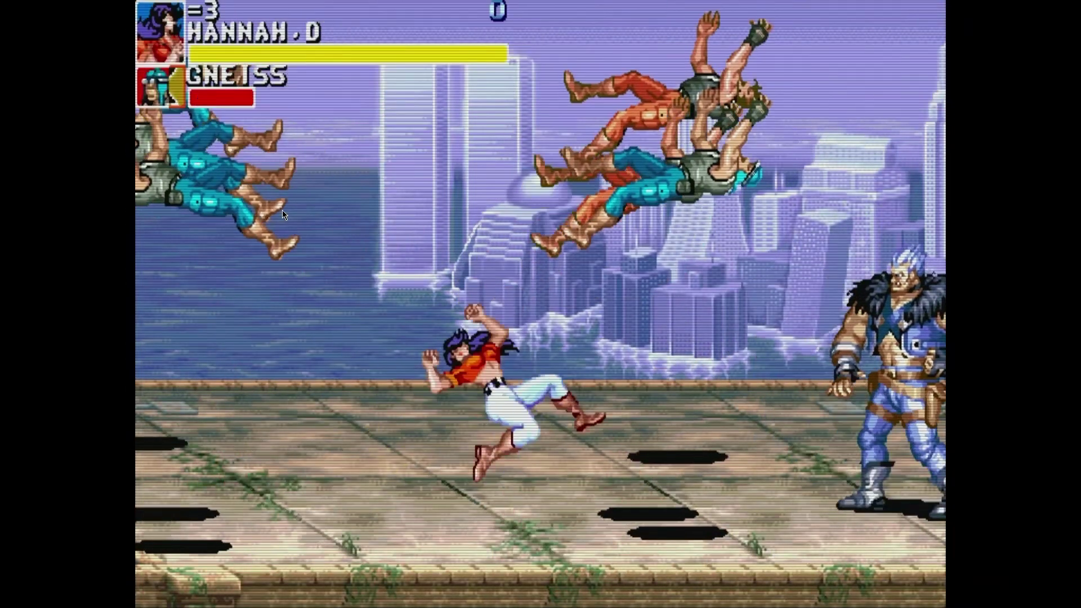
Step: Advance Hannah along the rooftop and attack the first enemies with punches and jump attacks
key(Right)
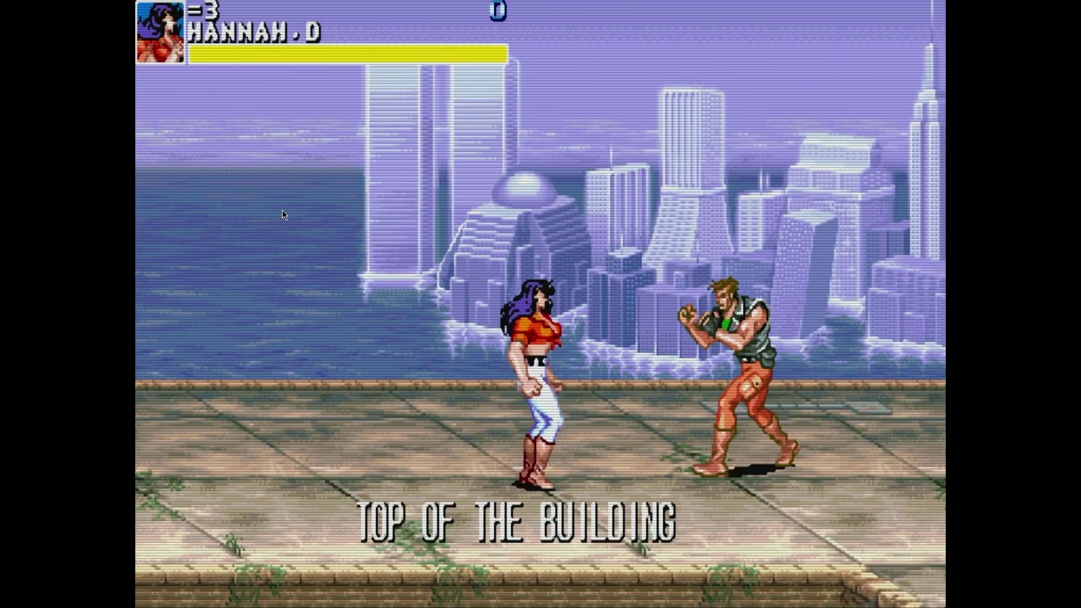
key(ctrl)
key(ctrl)
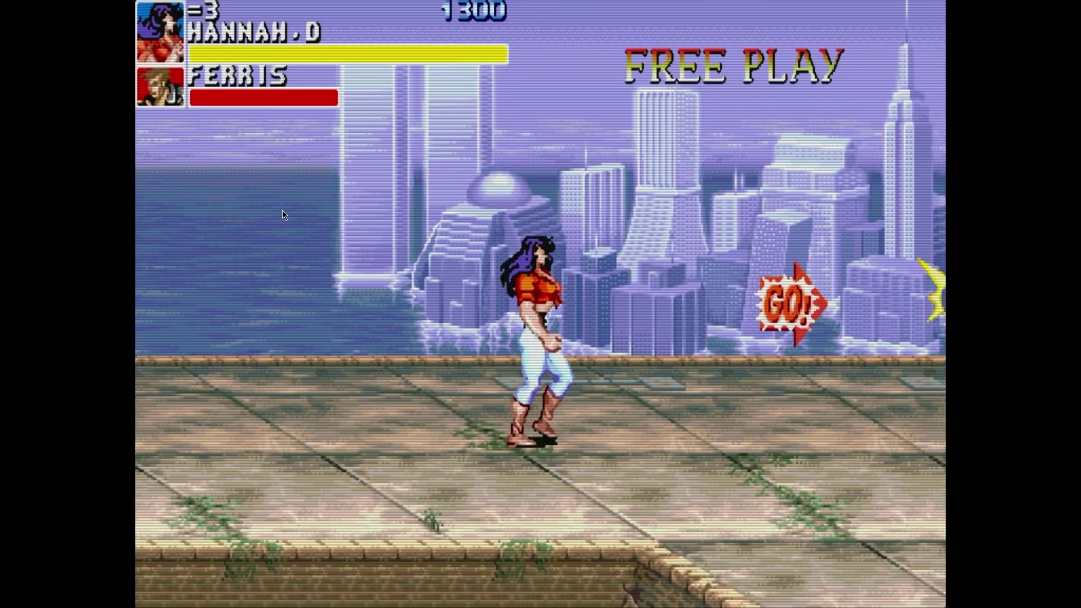
key(Right)
key(alt)
key(ctrl)
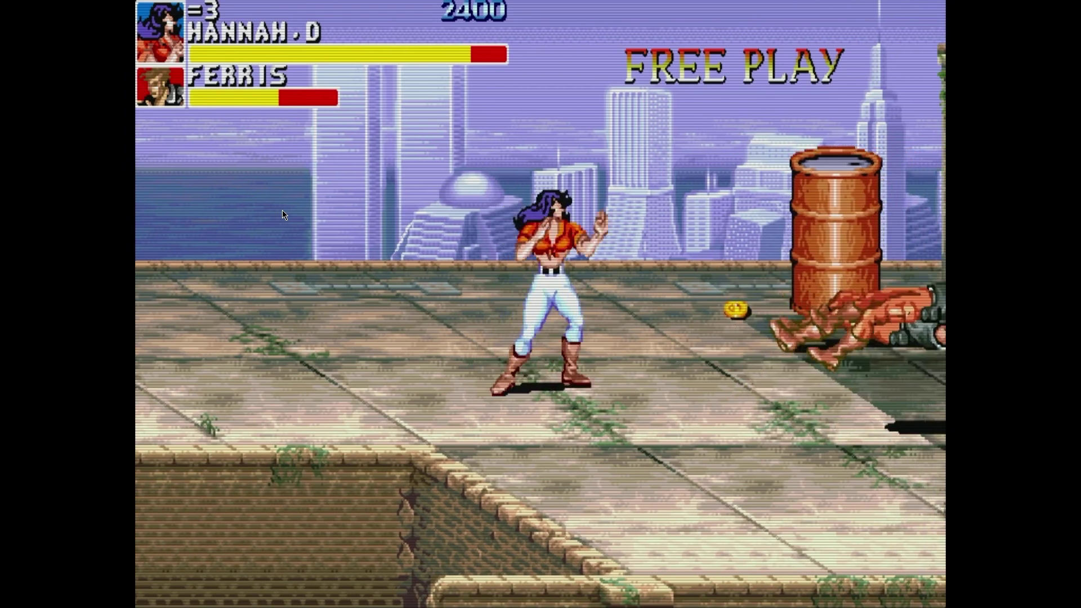
Step: Break the metal drum and fight the enemies around it on both sides with punches and jump attacks
key(Right)
key(ctrl)
key(ctrl)
key(Left)
key(ctrl)
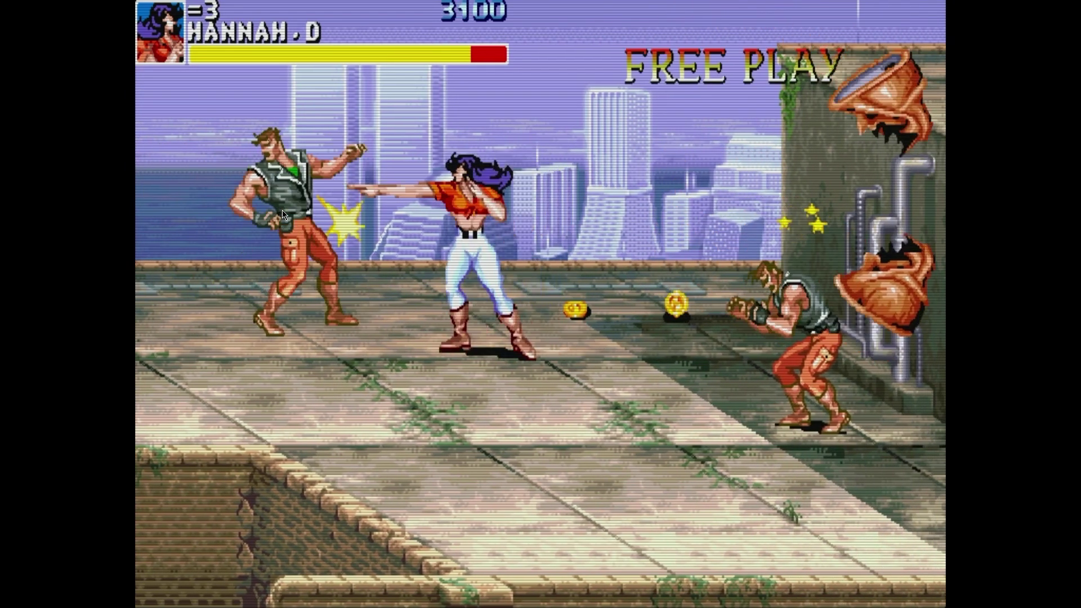
key(ctrl)
key(alt)
key(ctrl)
key(Down)
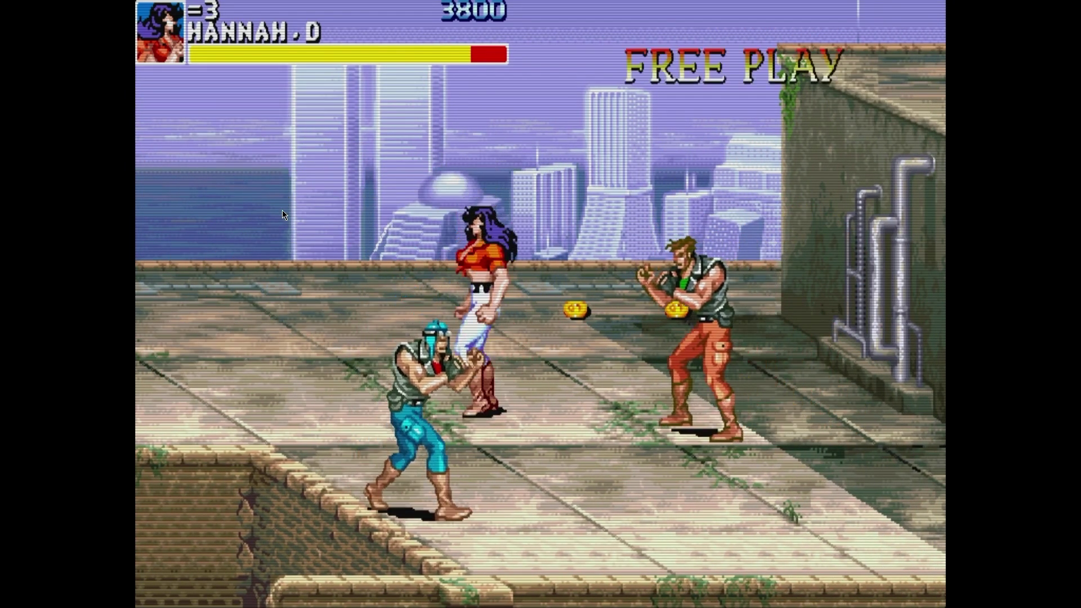
key(ctrl)
key(ctrl)
key(ctrl)
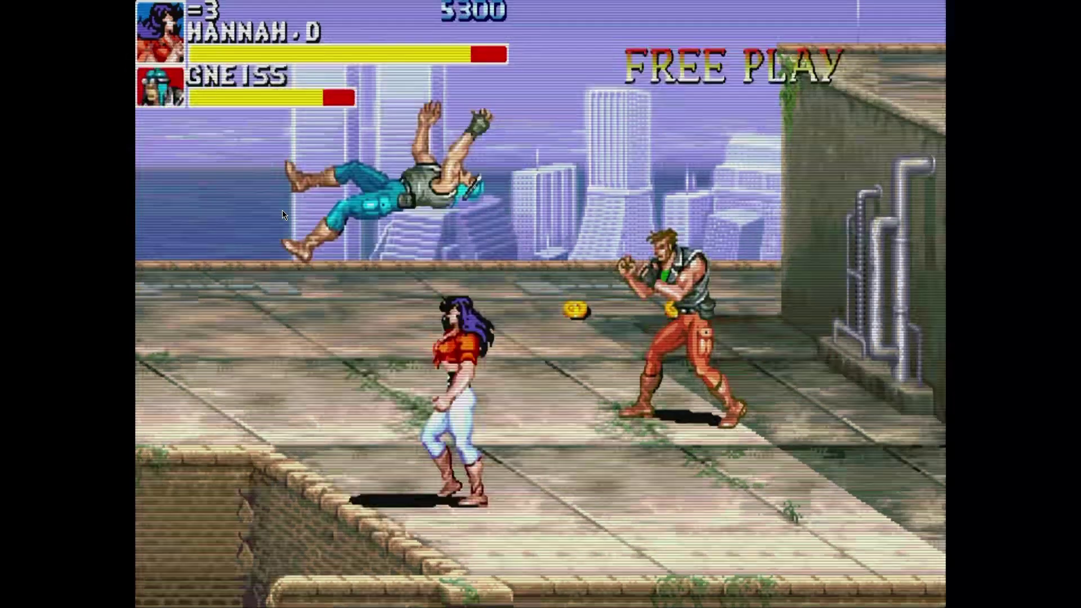
key(Right)
key(alt)
key(ctrl)
key(ctrl)
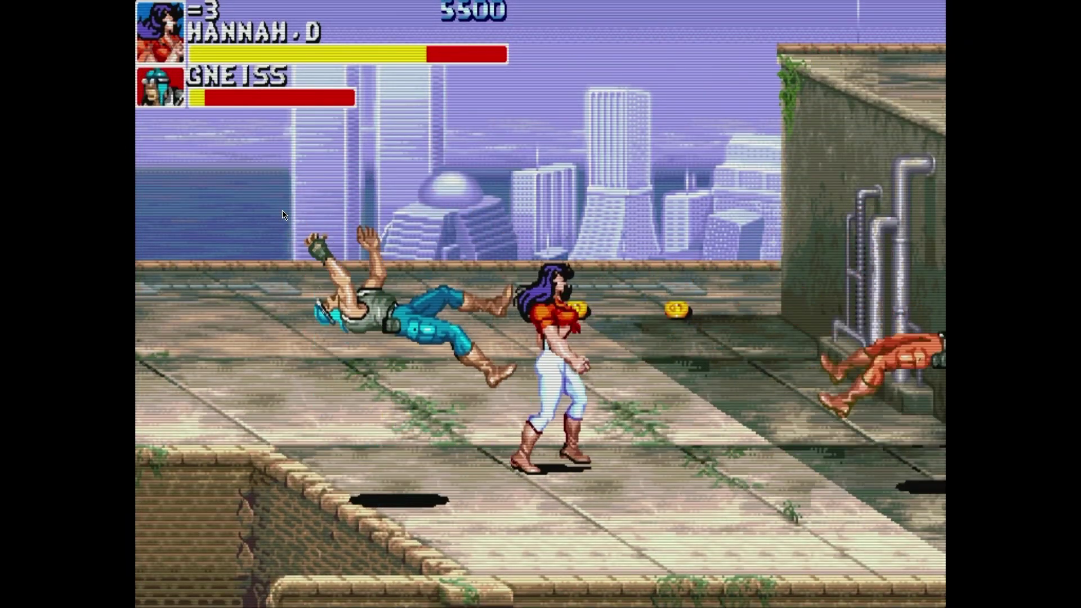
Step: Collect the coins, defeat the remaining rooftop enemies and move Hannah on into the building
key(Right)
key(Up)
key(Left)
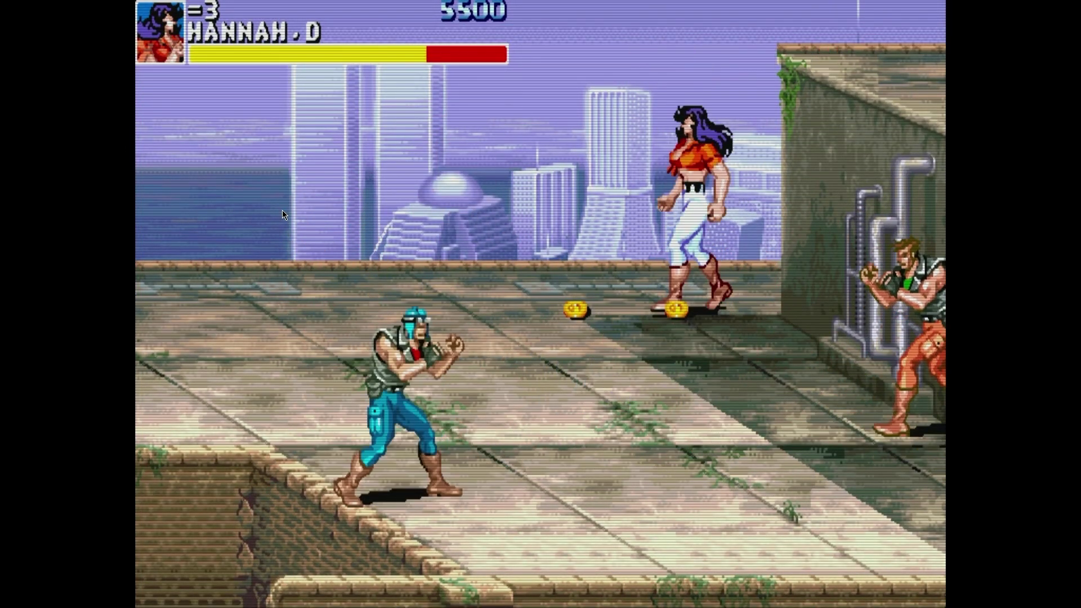
key(ctrl)
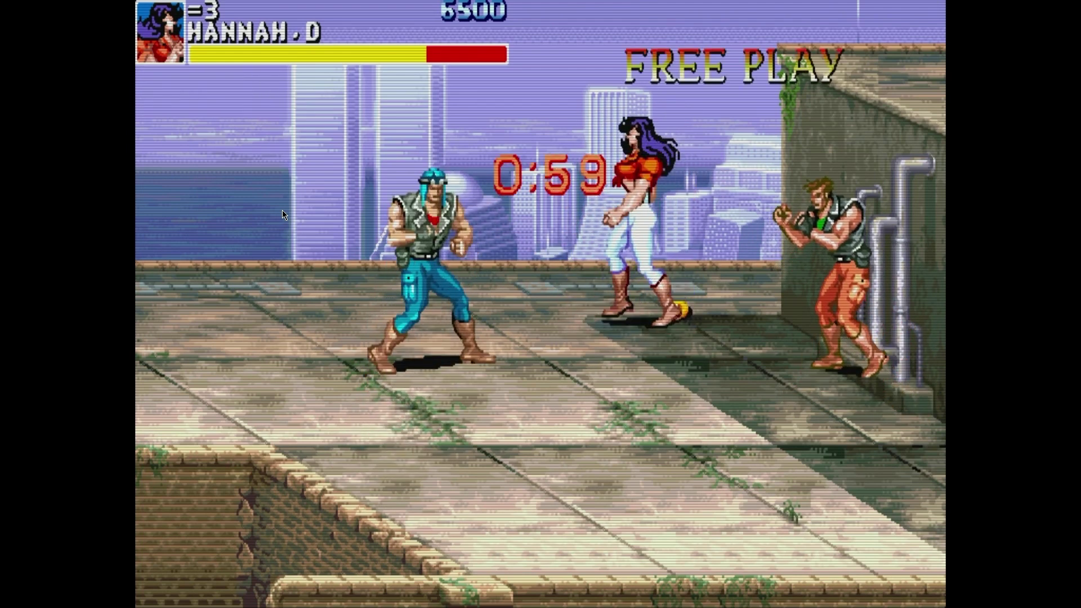
key(ctrl)
key(ctrl)
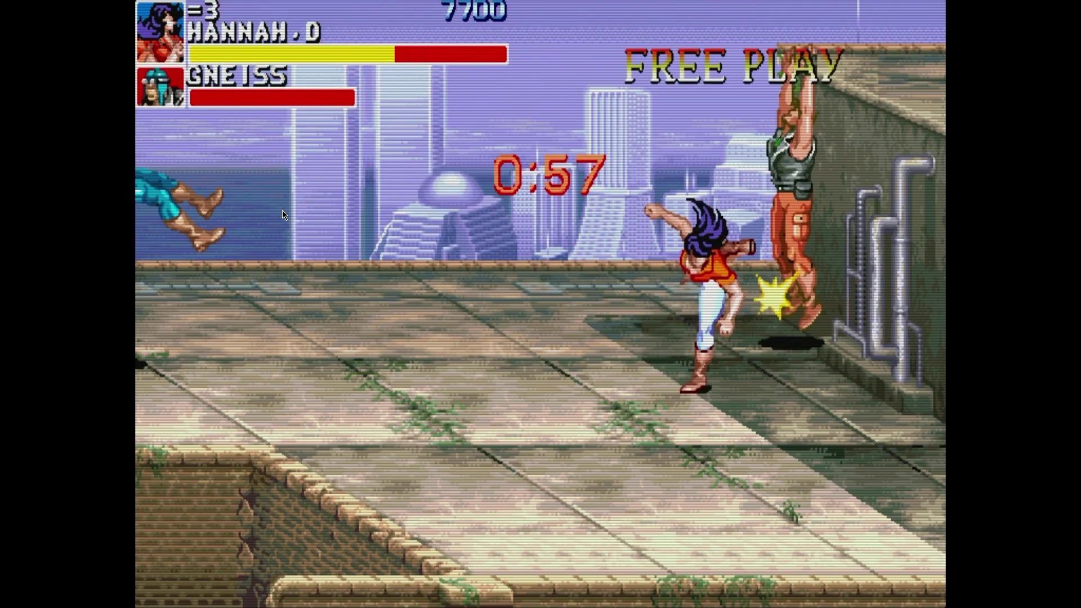
key(ctrl)
key(Down)
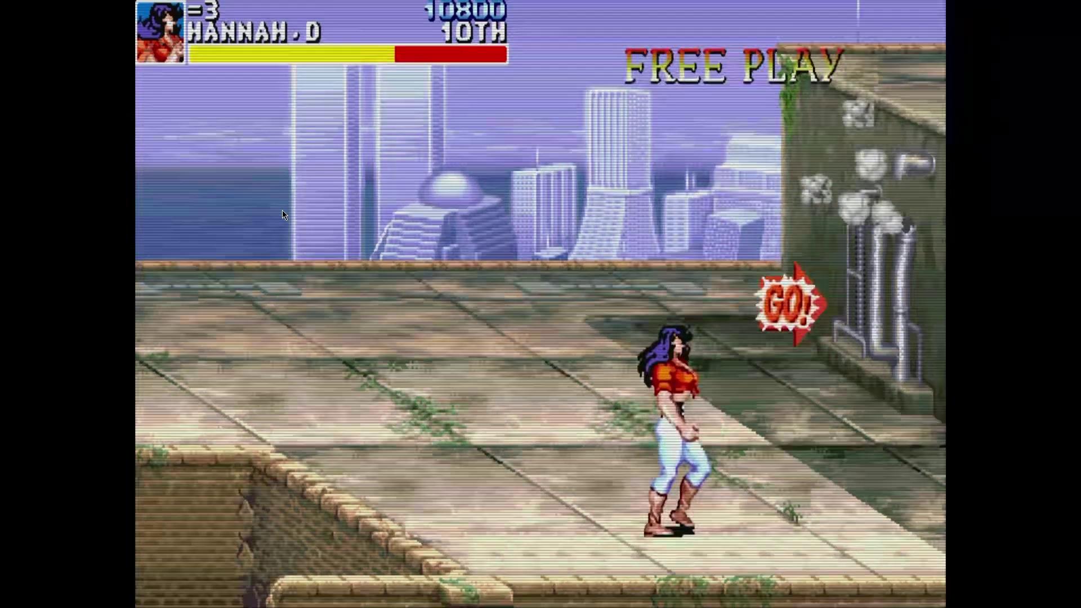
key(Right)
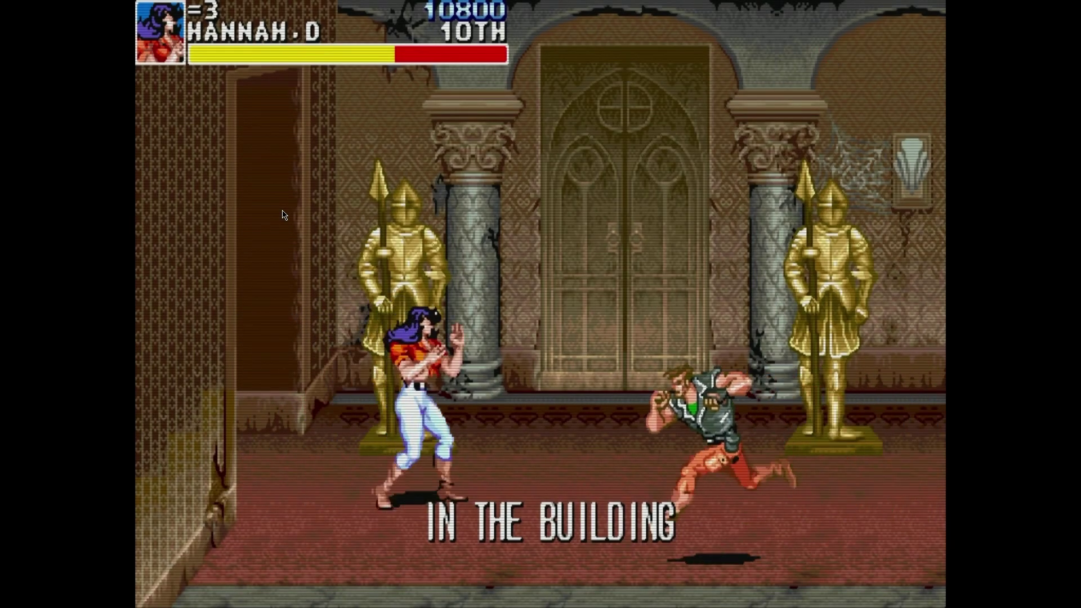
Step: Leave the game, switch to LaunchBox and start the wizard for importing ROM files
key(alt+Tab)
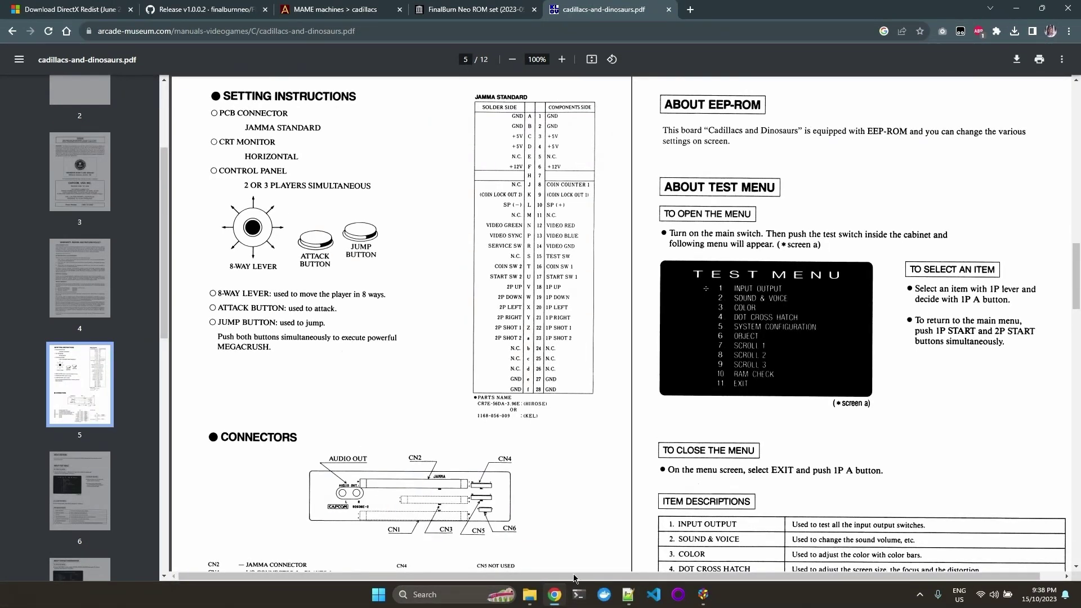
click(704, 595)
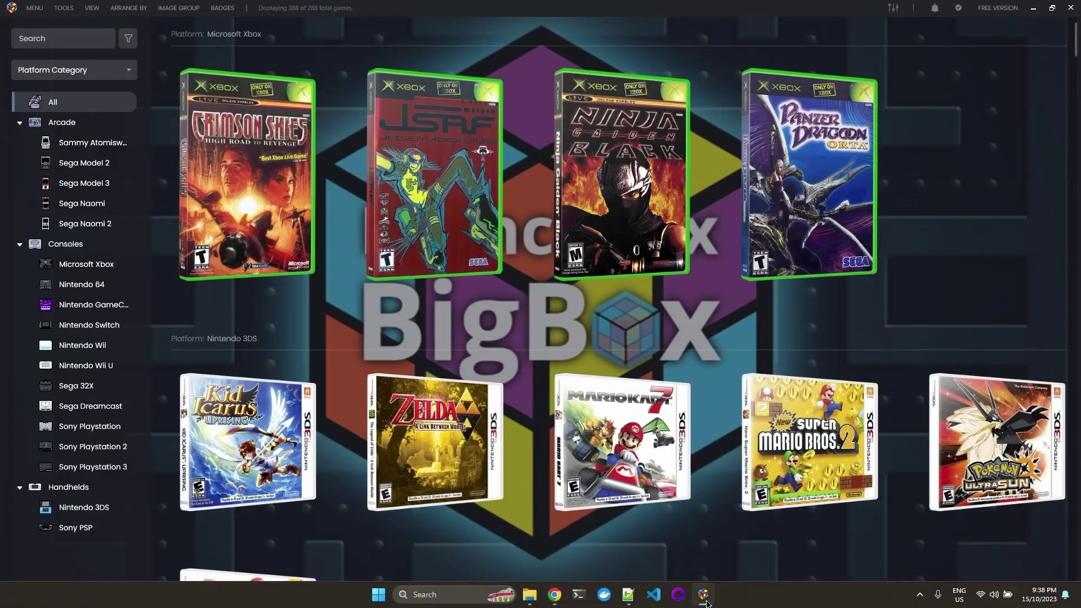
click(69, 11)
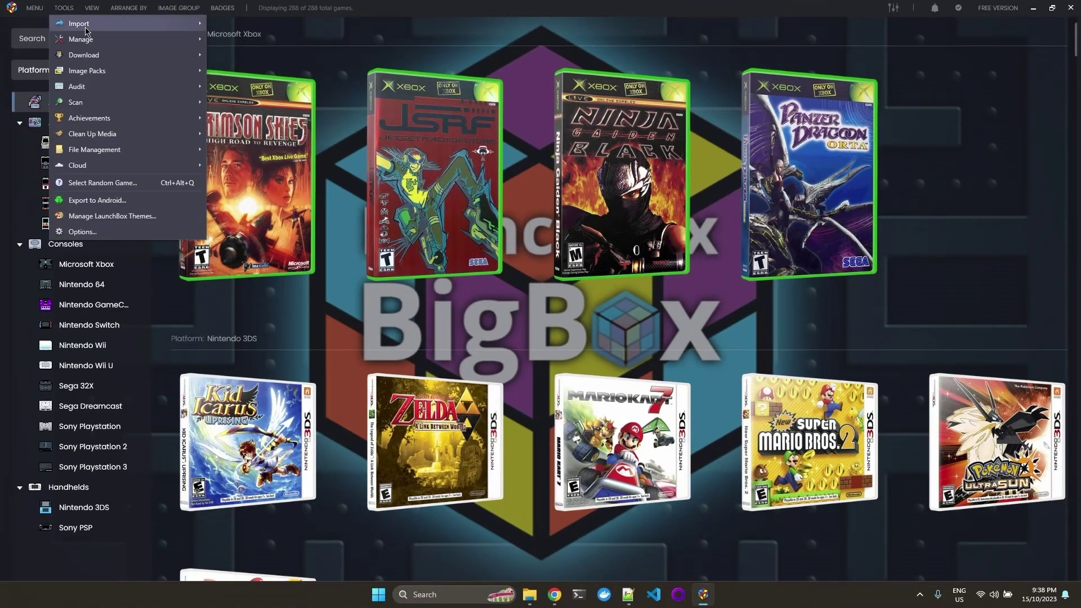
mouse_move(79, 24)
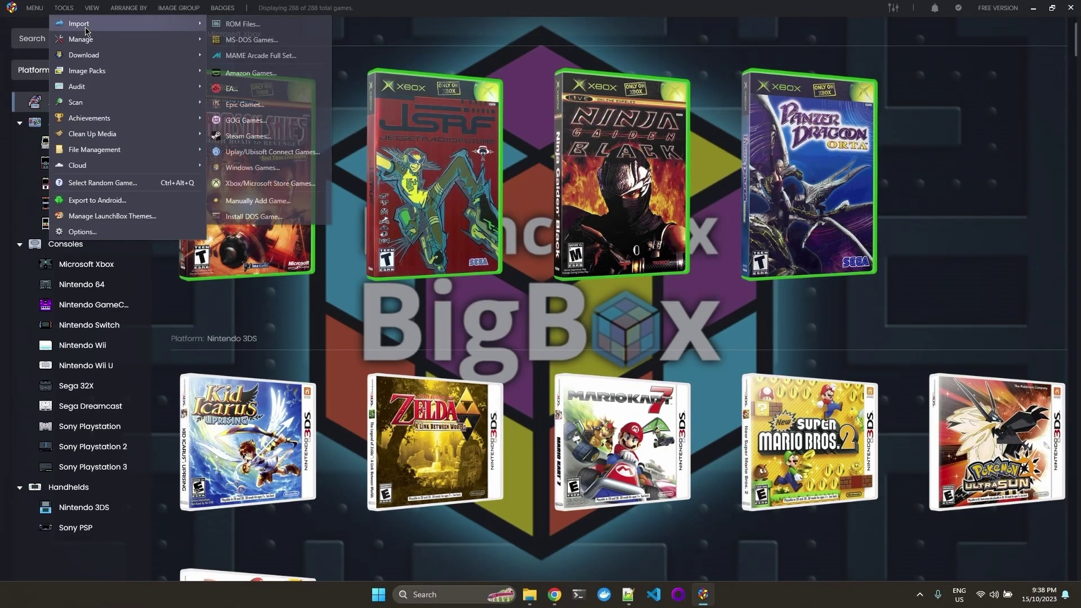
click(271, 23)
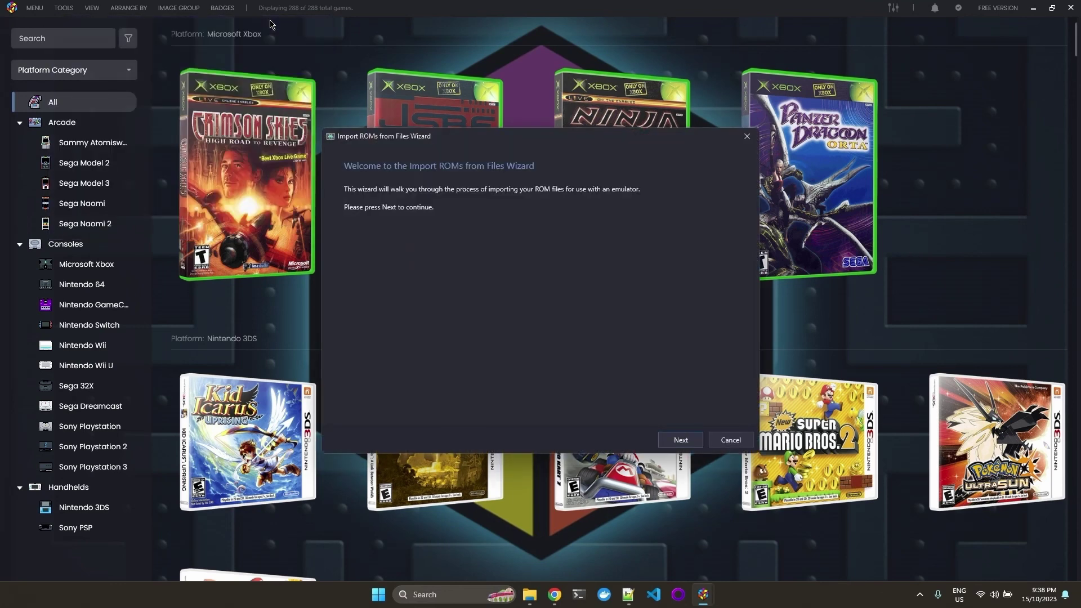
Step: Add dinou.zip from the Games\ROMs\MAME\cps1 folder on the D: drive to the files to import
click(678, 441)
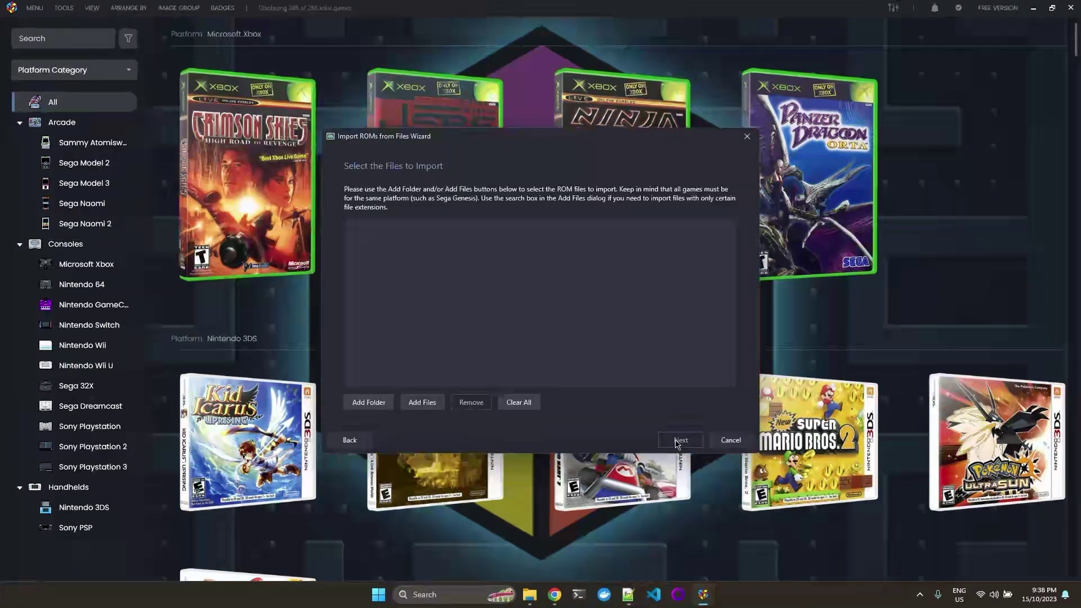
click(430, 404)
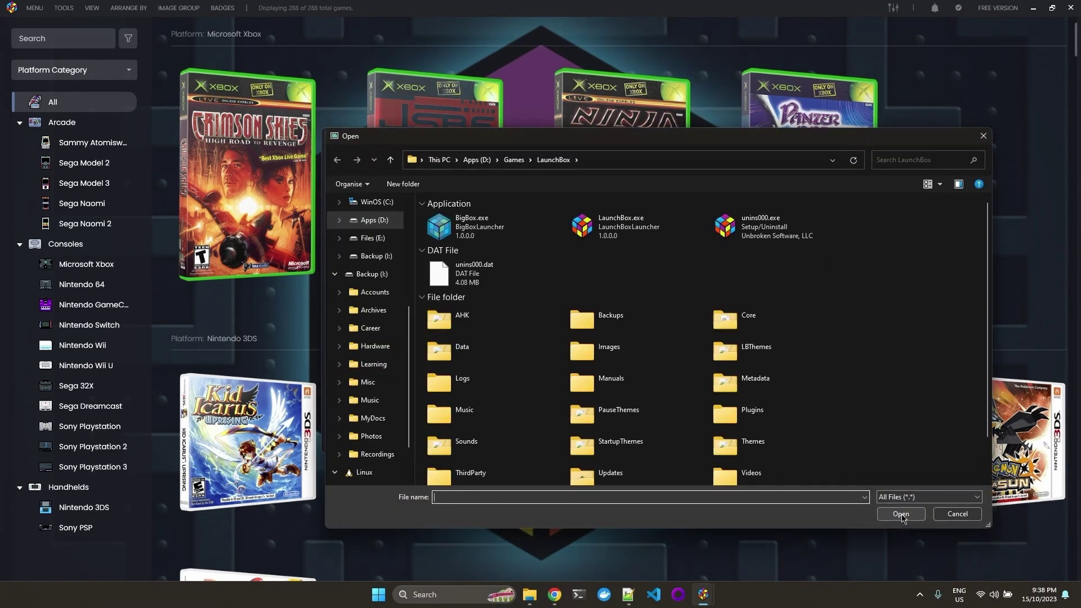
click(358, 244)
click(341, 220)
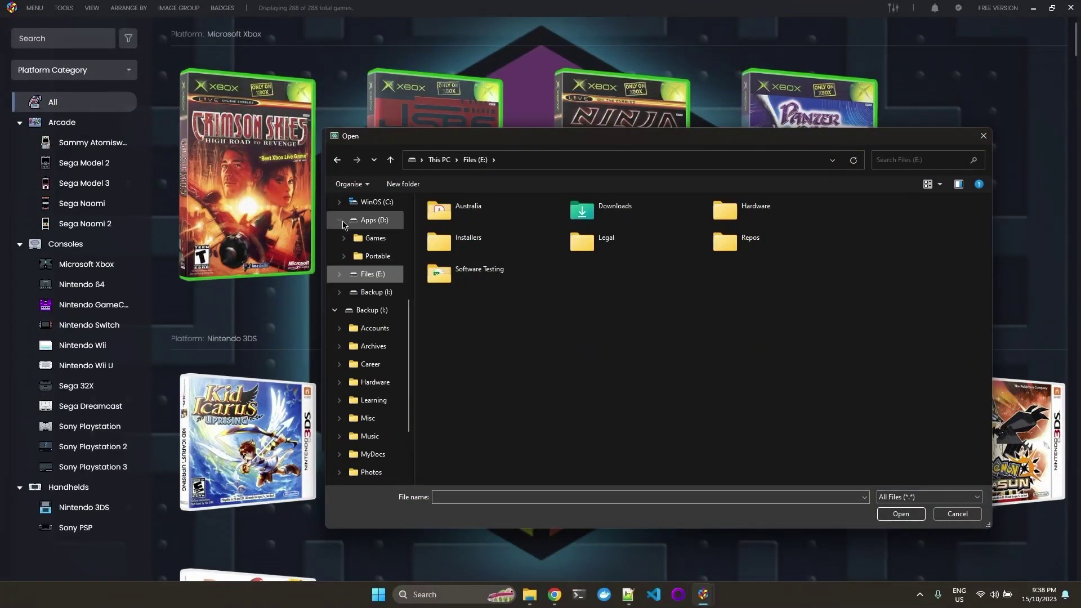
click(347, 239)
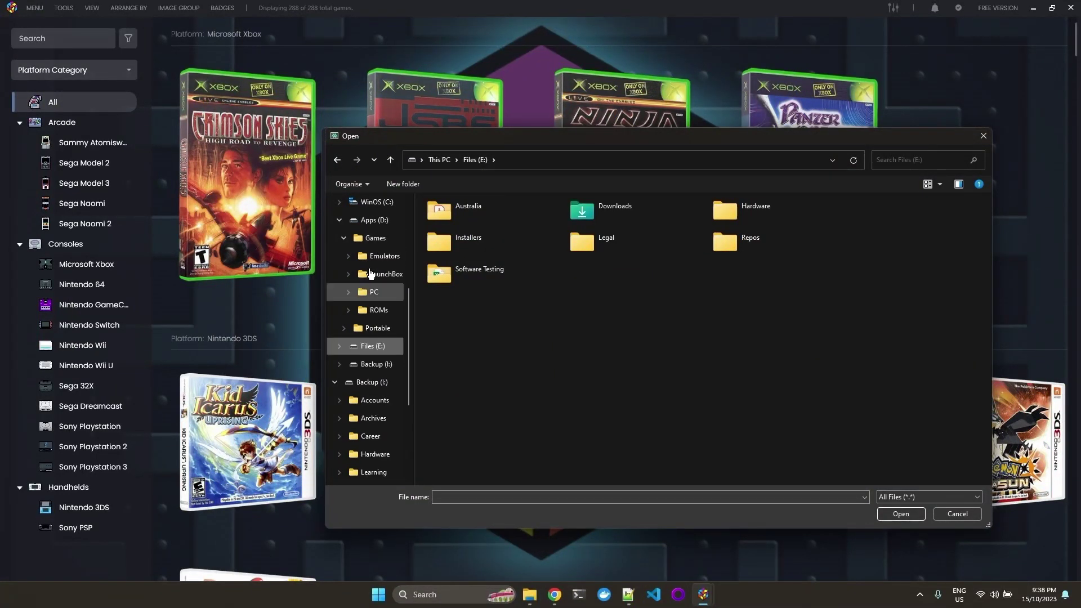
click(355, 312)
click(353, 328)
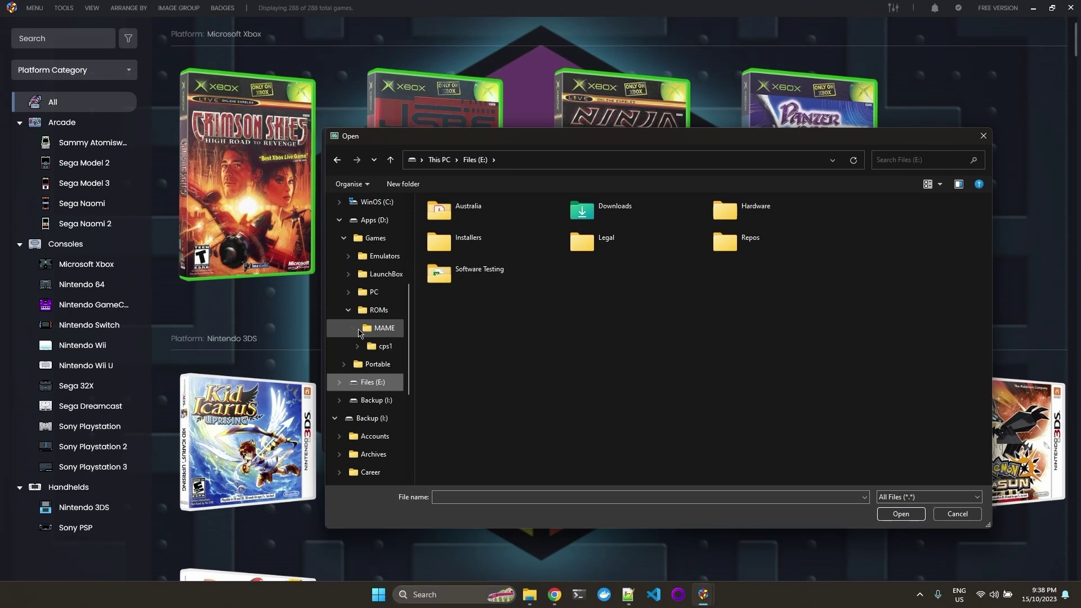
click(388, 347)
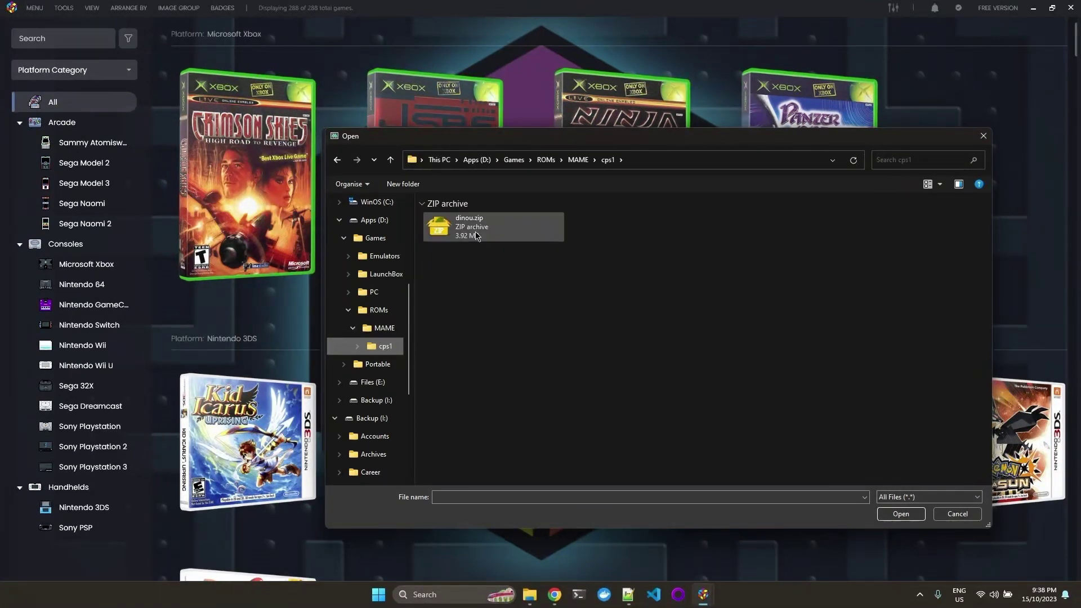
click(468, 232)
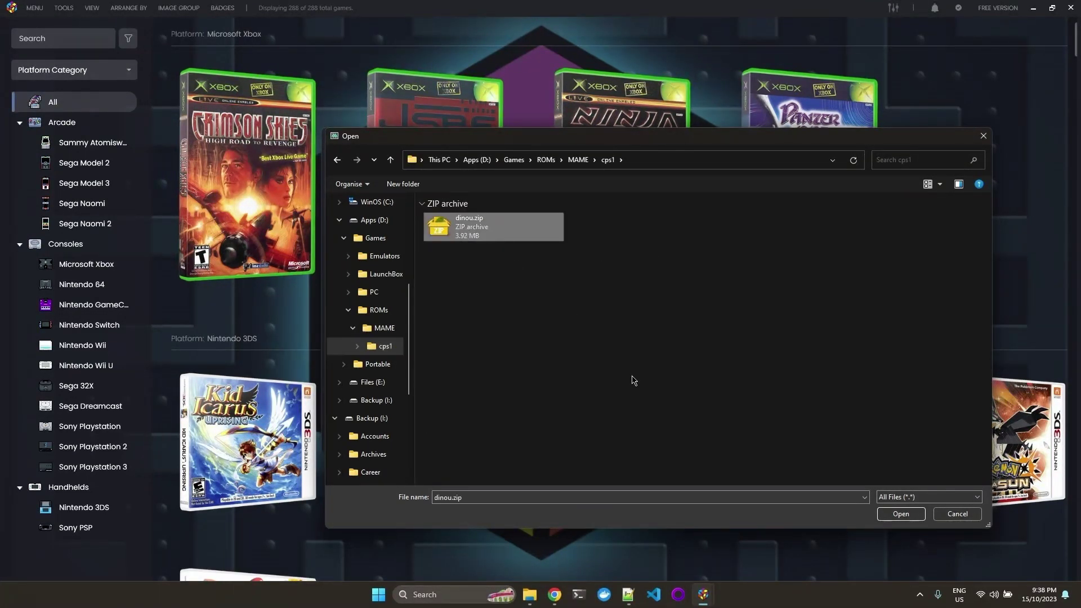
click(900, 514)
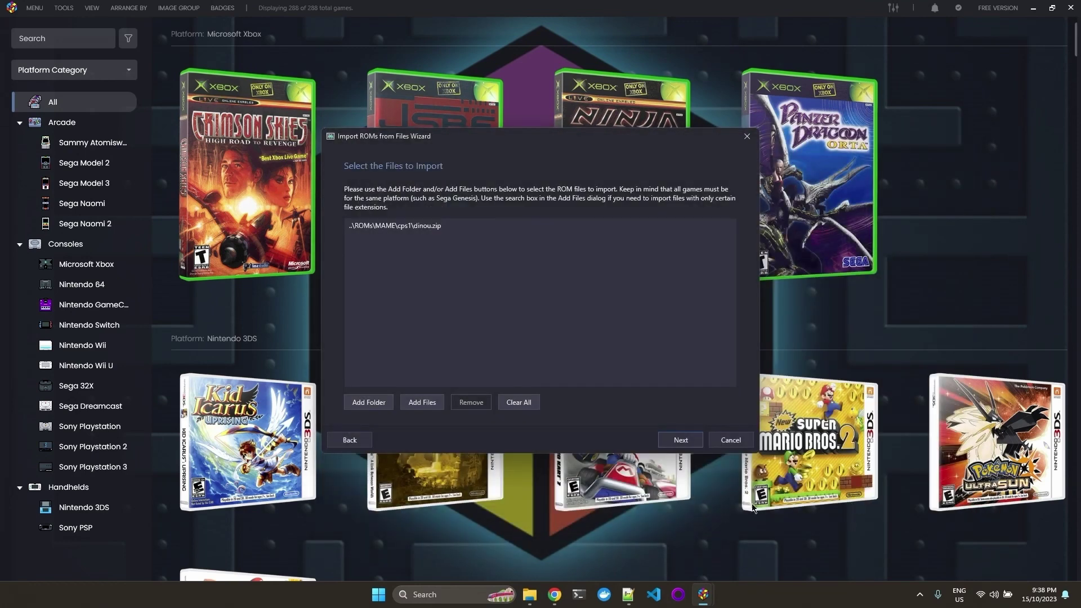
Step: Continue to the platform choice, look through the default platforms and enter CP System as the platform name
click(676, 441)
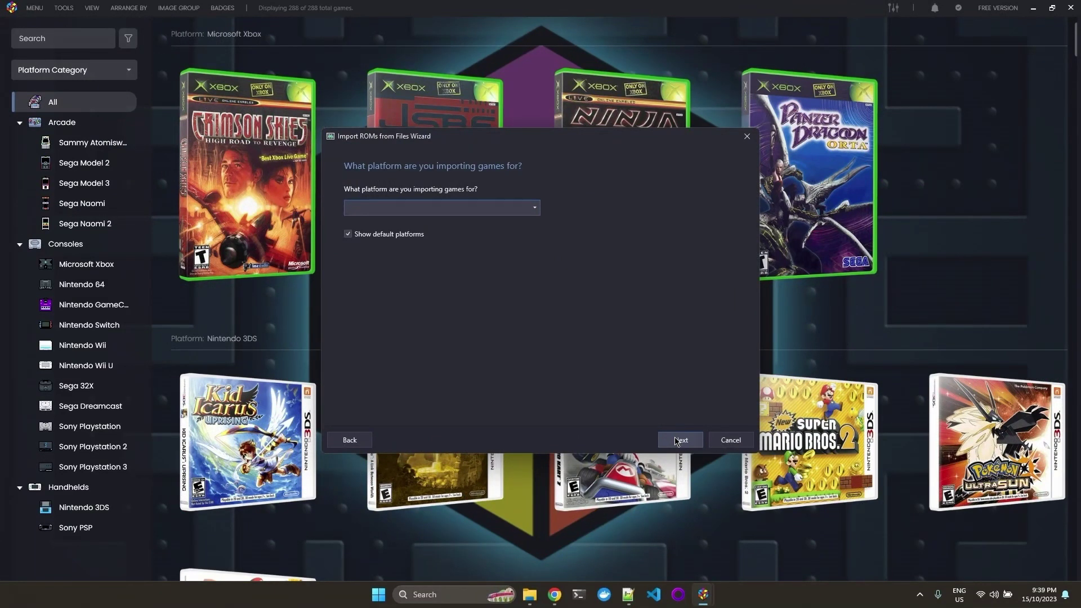
click(535, 213)
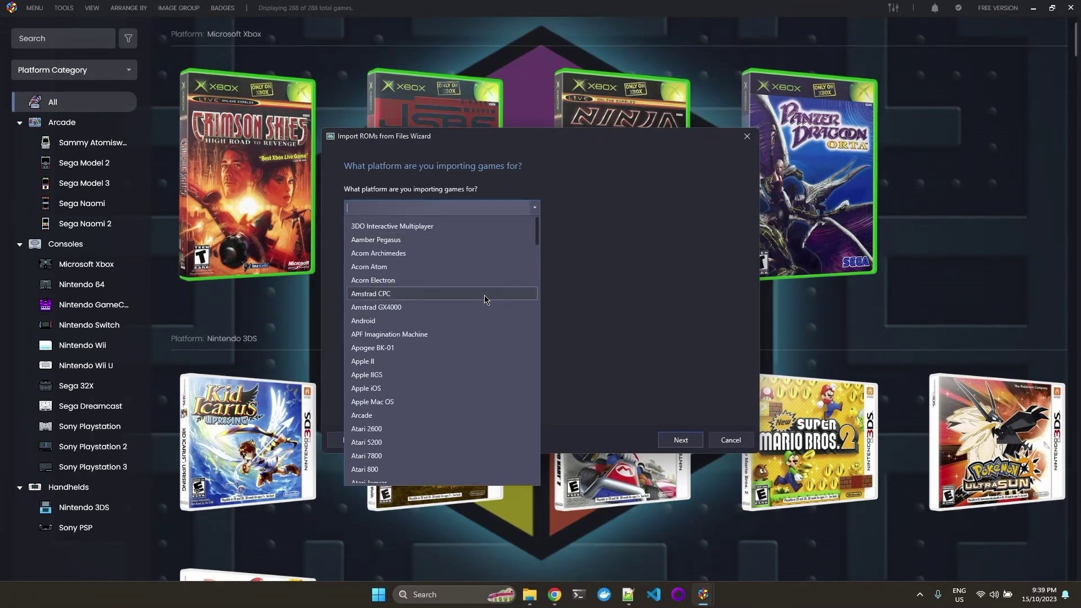
scroll(484, 296, down, 1)
scroll(484, 296, down, 7)
scroll(484, 295, up, 4)
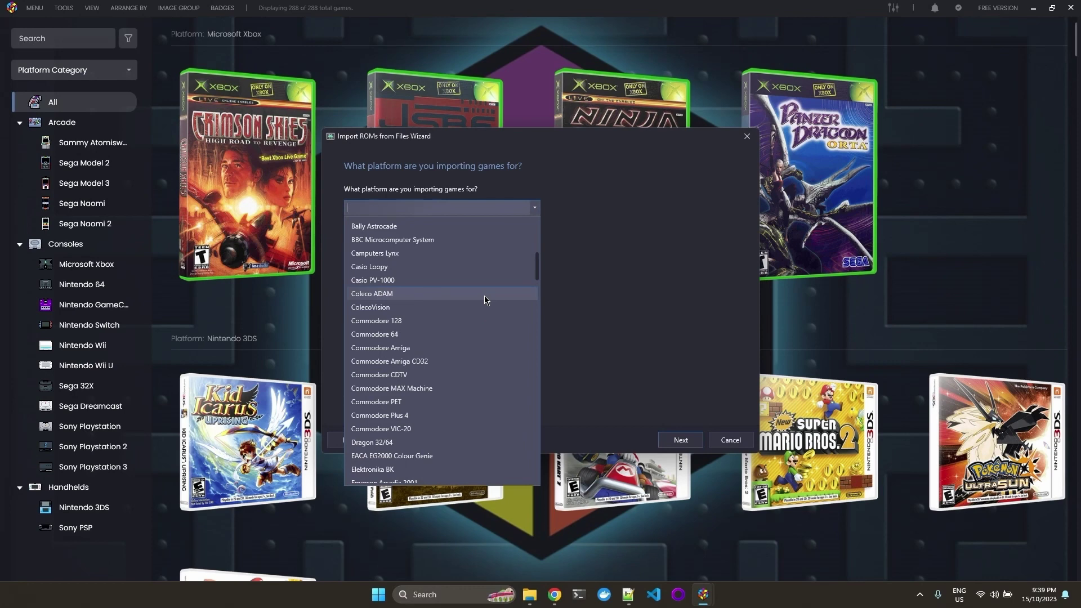
scroll(394, 295, down, 1)
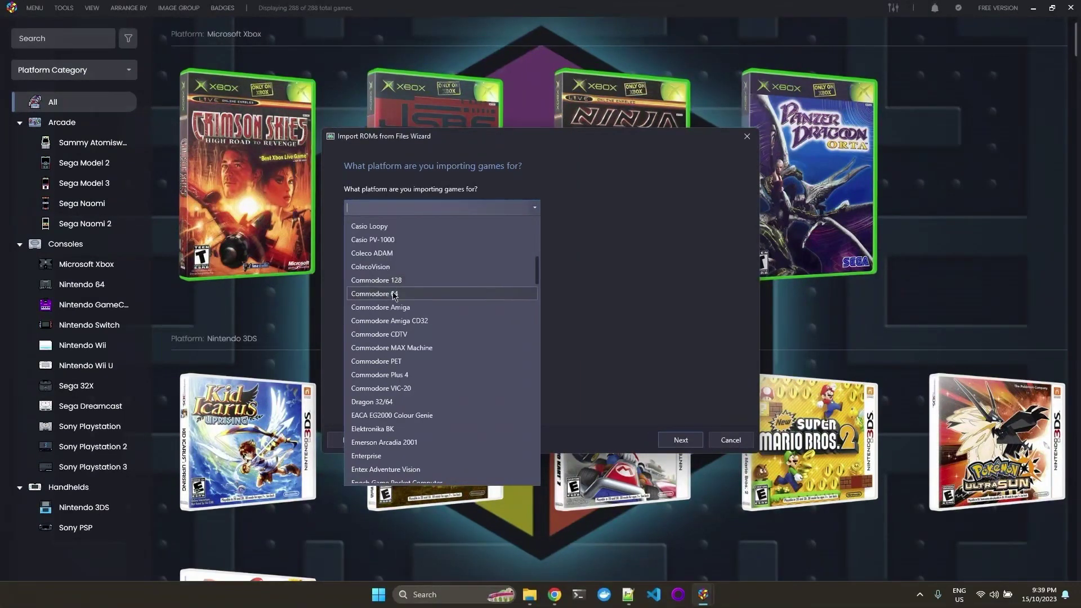
scroll(394, 296, up, 1)
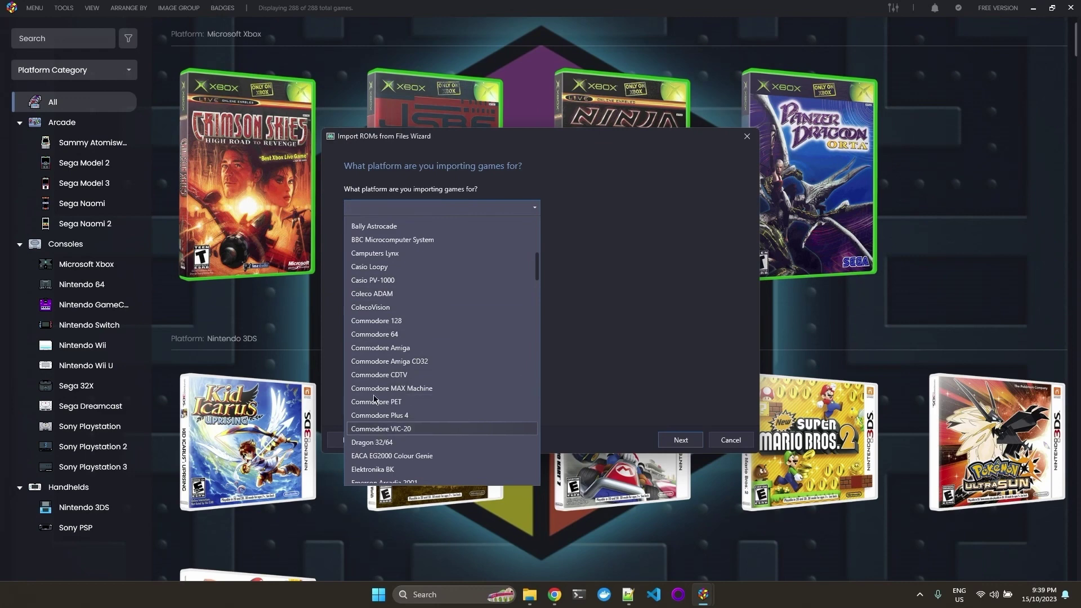
click(456, 207)
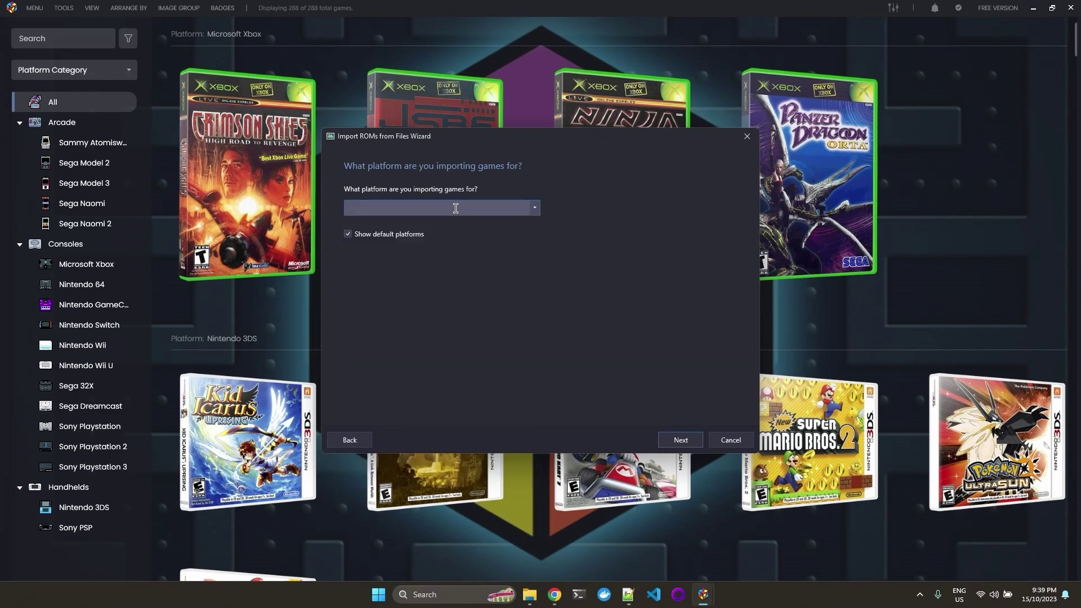
text(CP System)
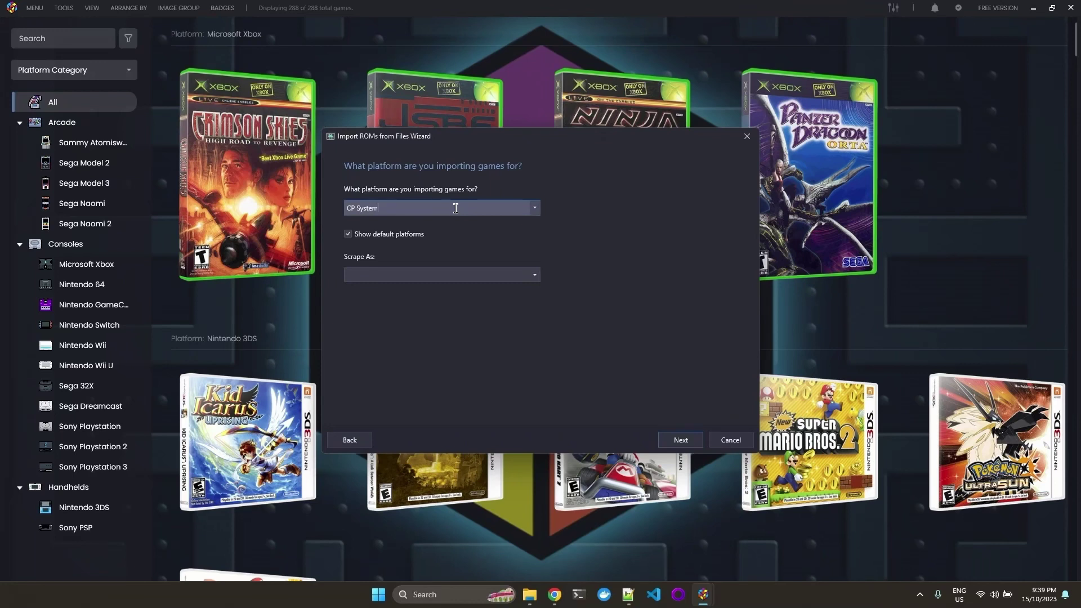
Step: Set the CP System platform to scrape as Arcade and continue to the emulator choice
click(415, 275)
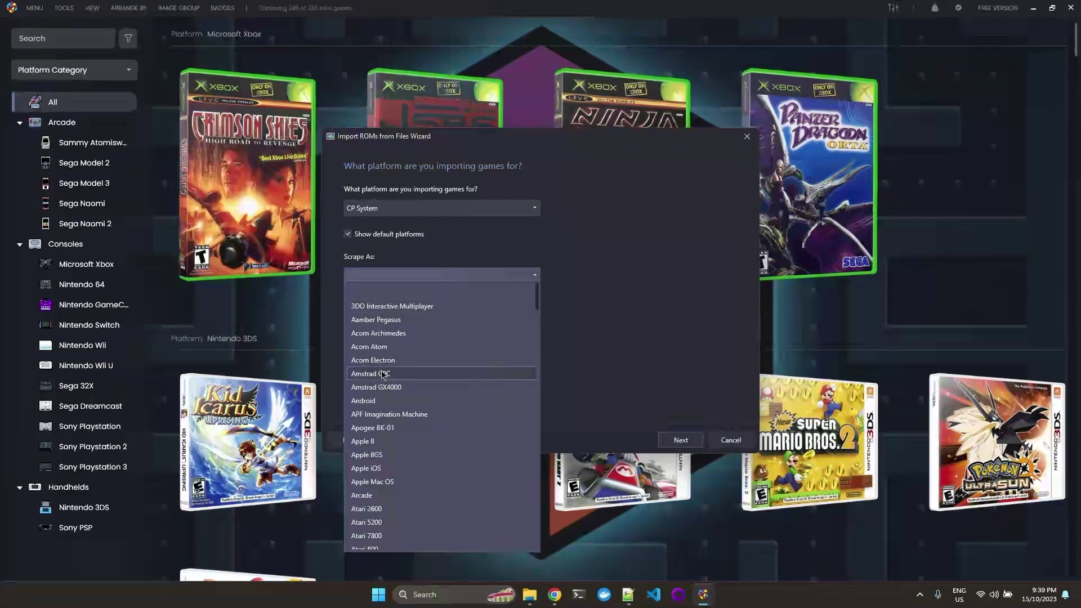
scroll(377, 404, down, 3)
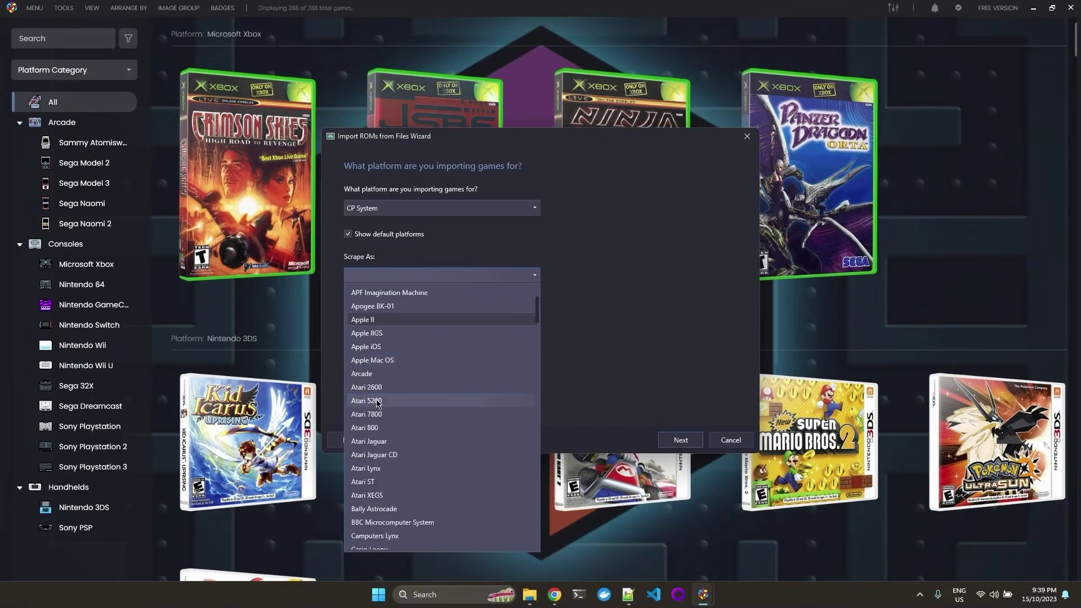
click(365, 374)
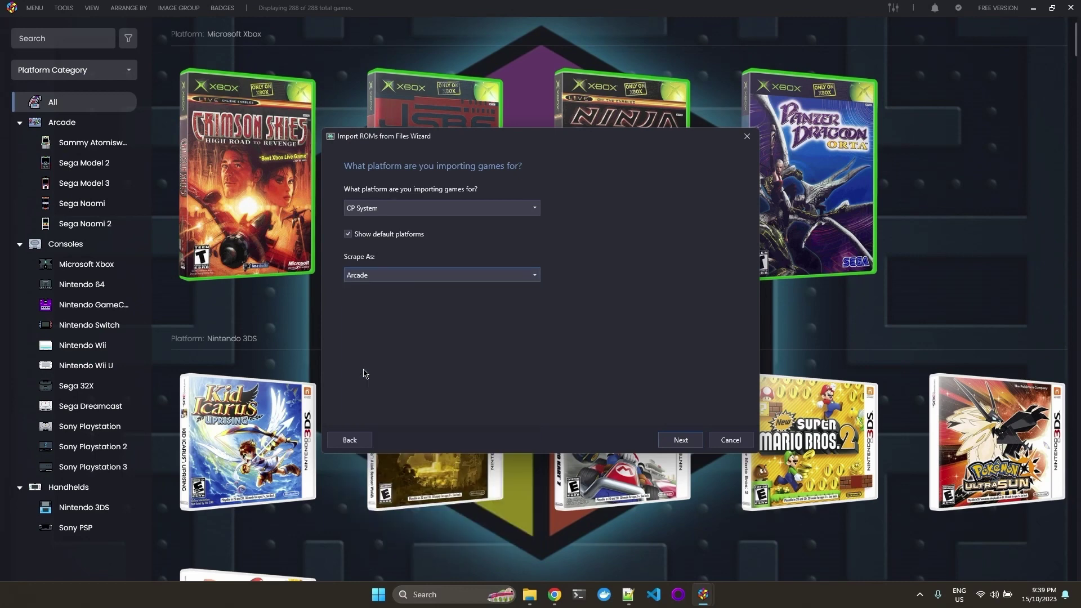
click(685, 439)
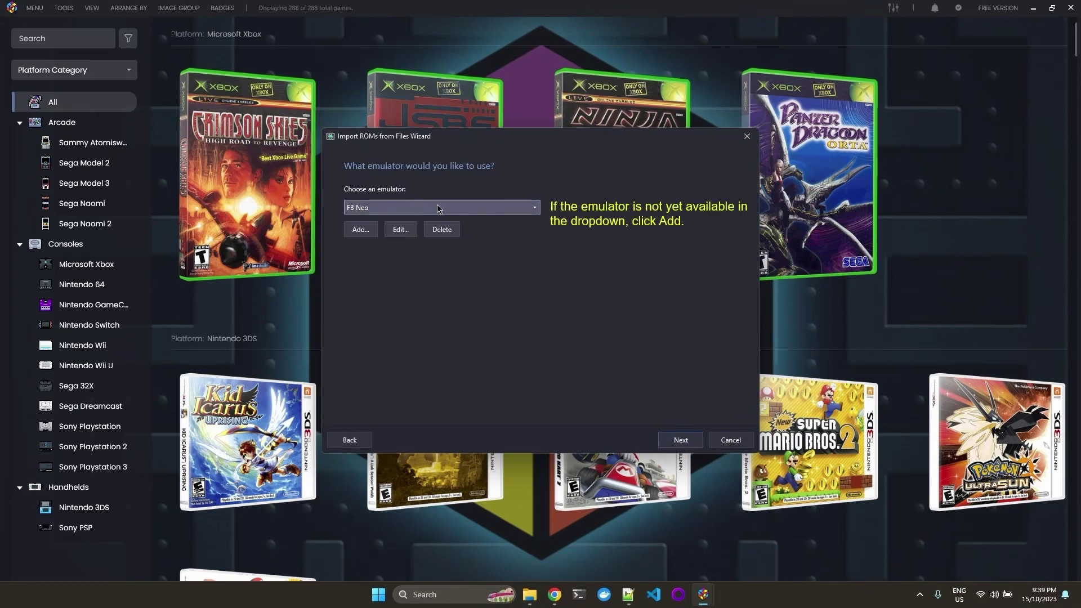
Step: Open the FB Neo emulator settings, switch to Chrome and read the Command Line page of the FBNeo wiki on GitHub
click(400, 230)
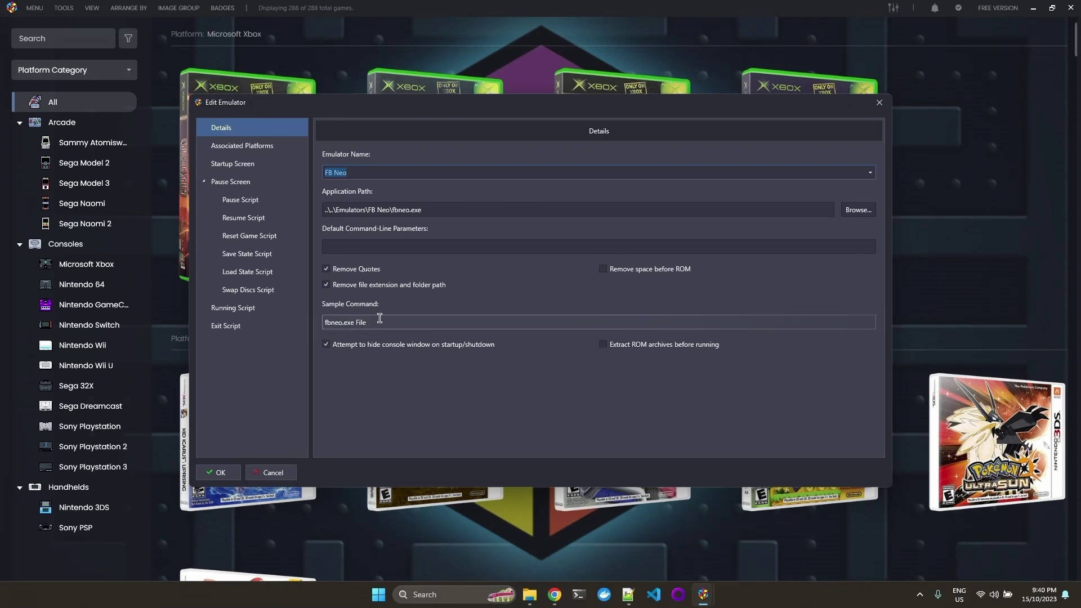
click(550, 600)
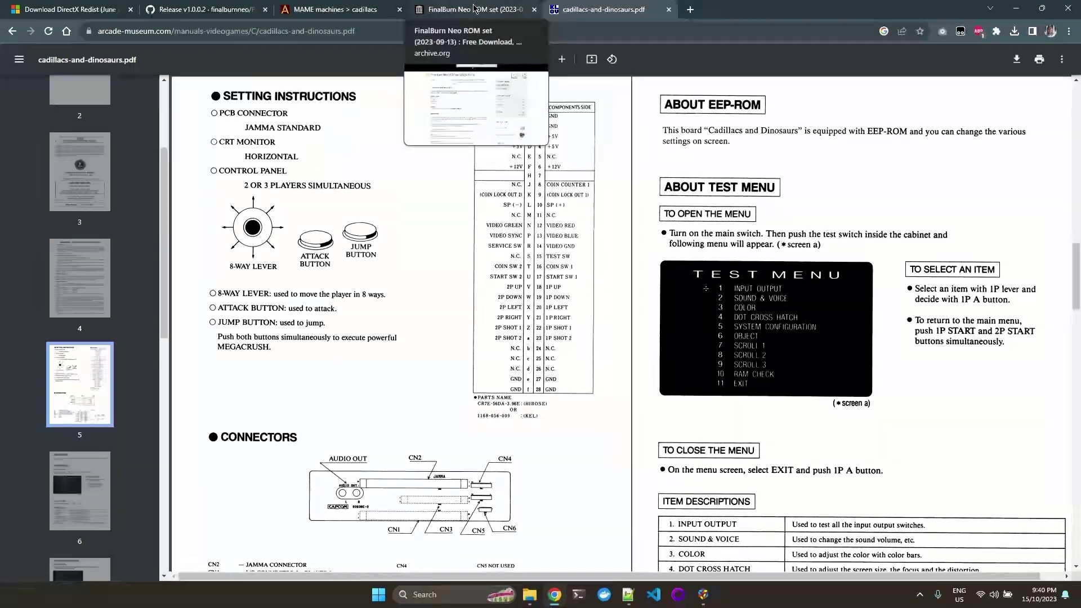
click(206, 12)
scroll(850, 388, up, 20)
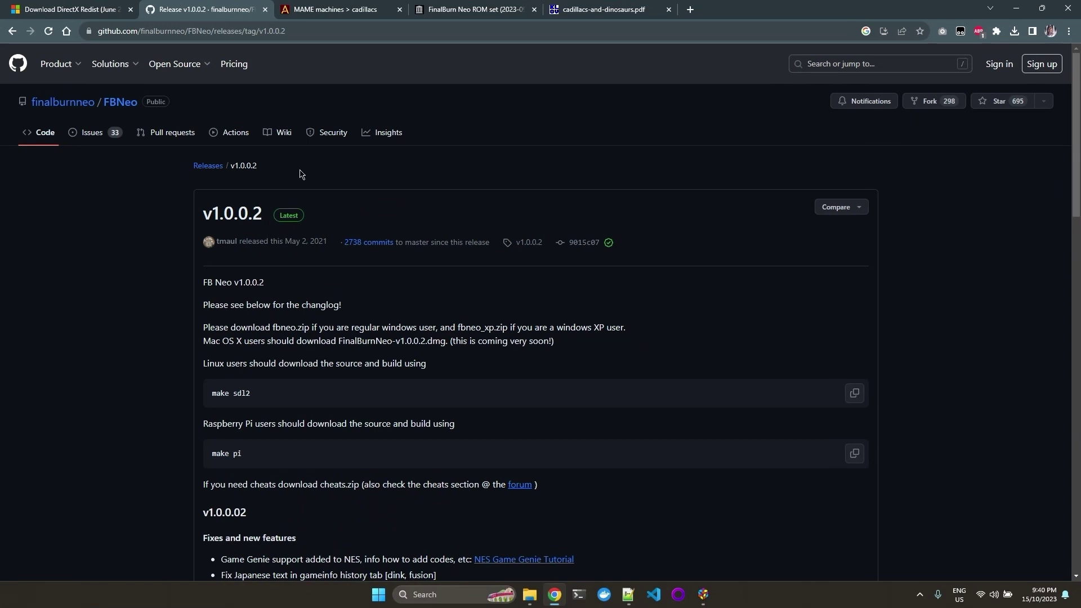
middle_click(329, 133)
click(337, 9)
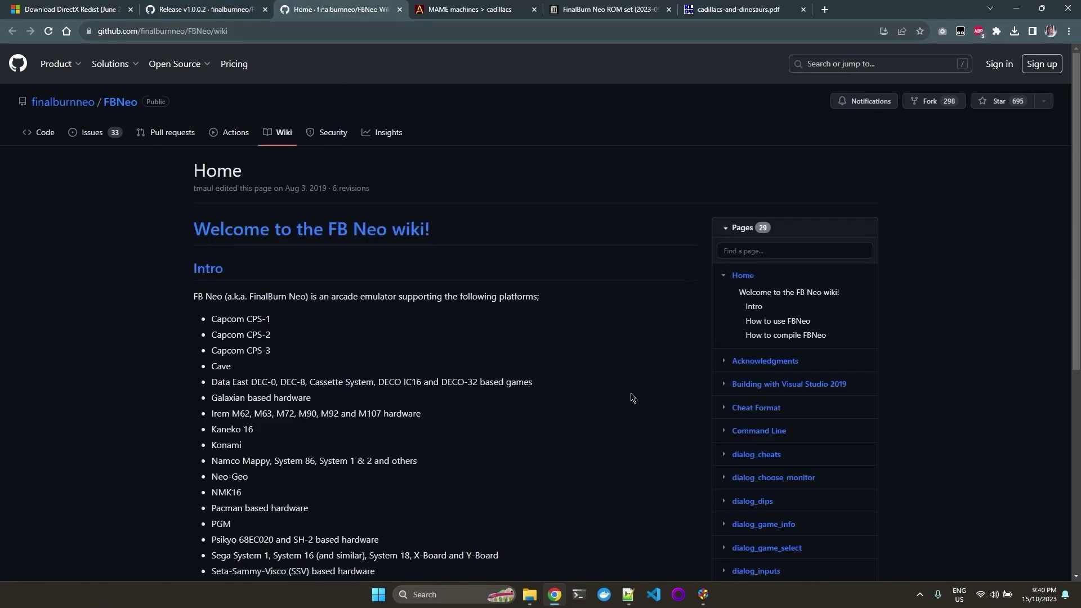
click(771, 433)
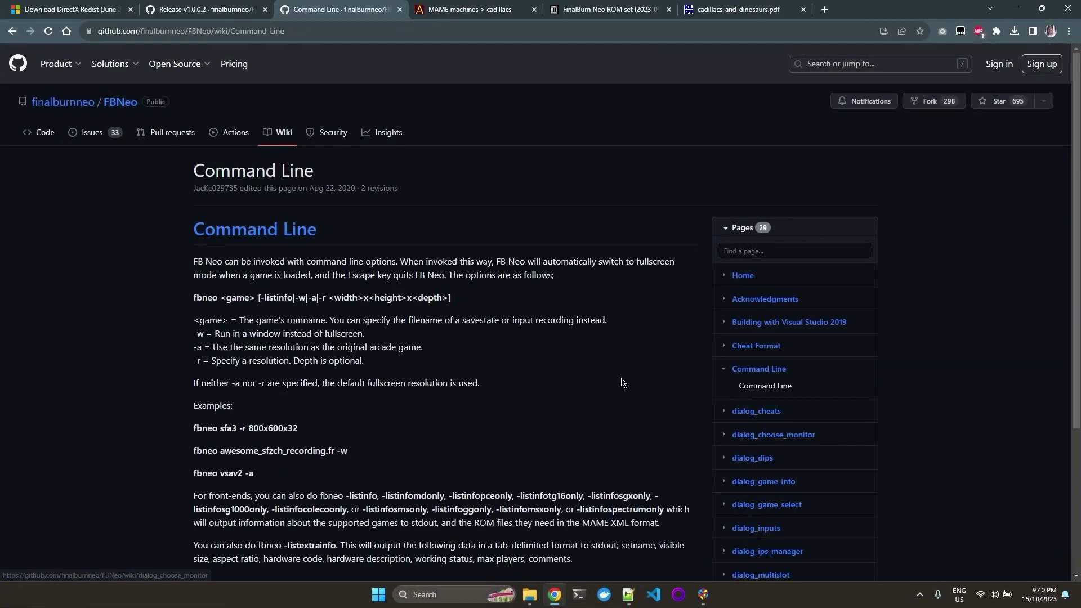
scroll(623, 383, down, 1)
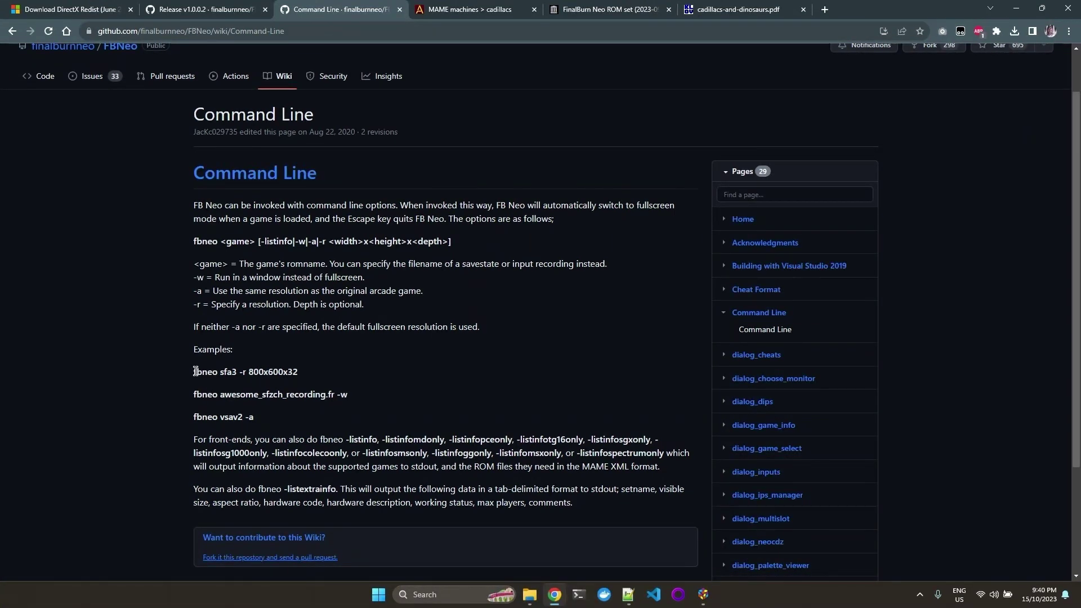
drag(239, 370, 229, 373)
click(213, 373)
Step: Switch back to LaunchBox, turn Remove Quotes and Remove file extension and folder path off and on again, and save the emulator settings
mouse_move(703, 601)
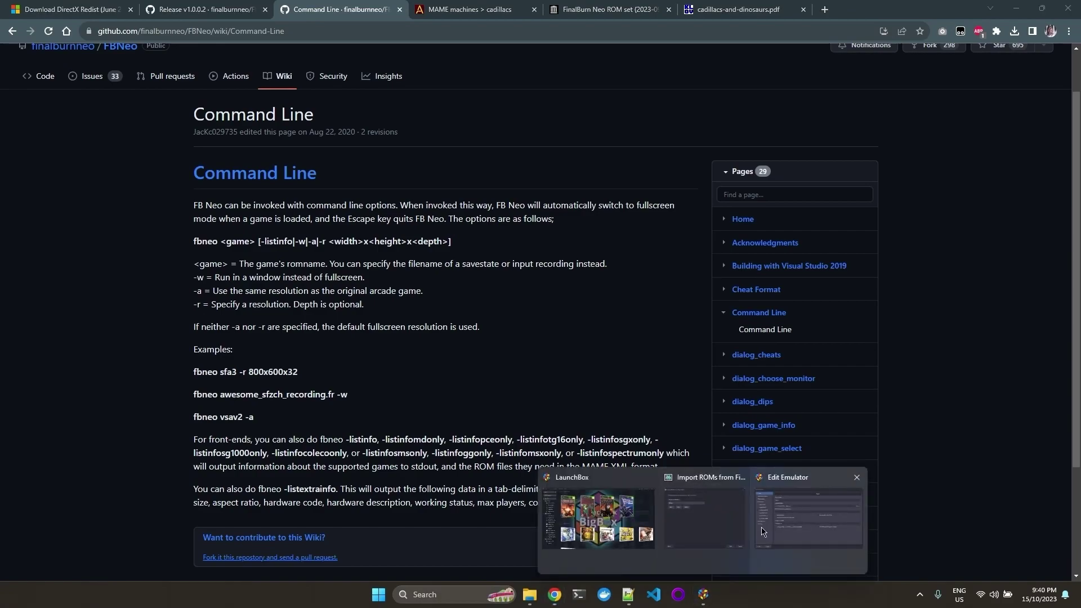
click(776, 524)
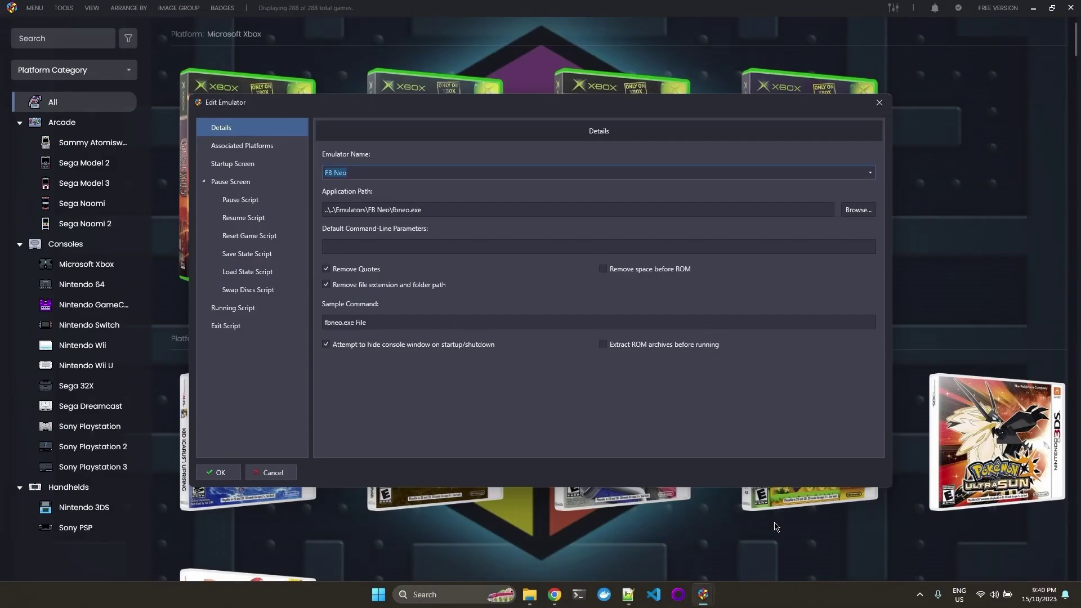
click(326, 270)
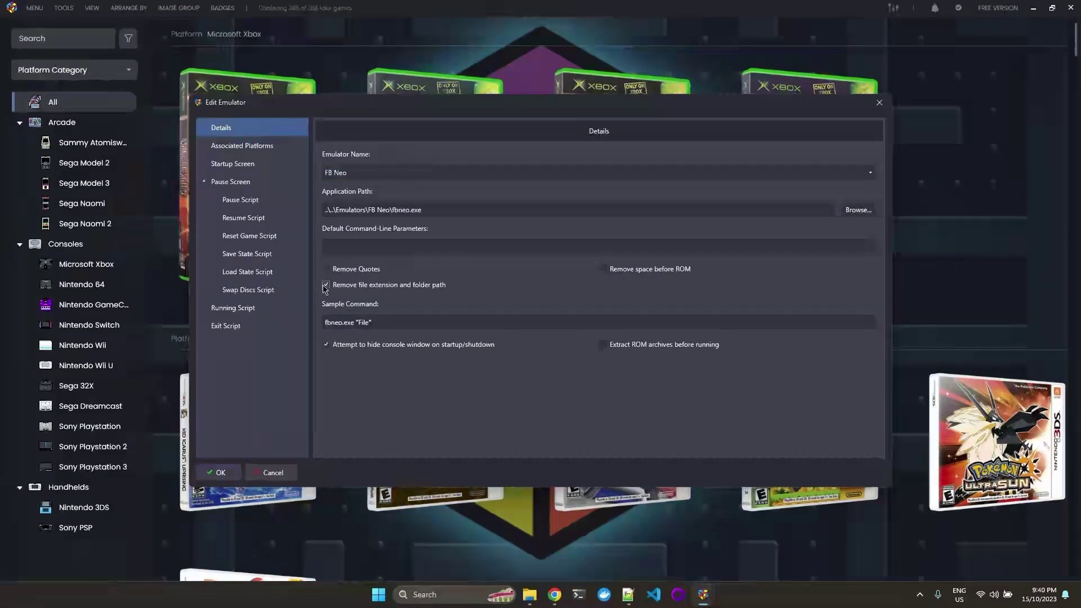
click(327, 285)
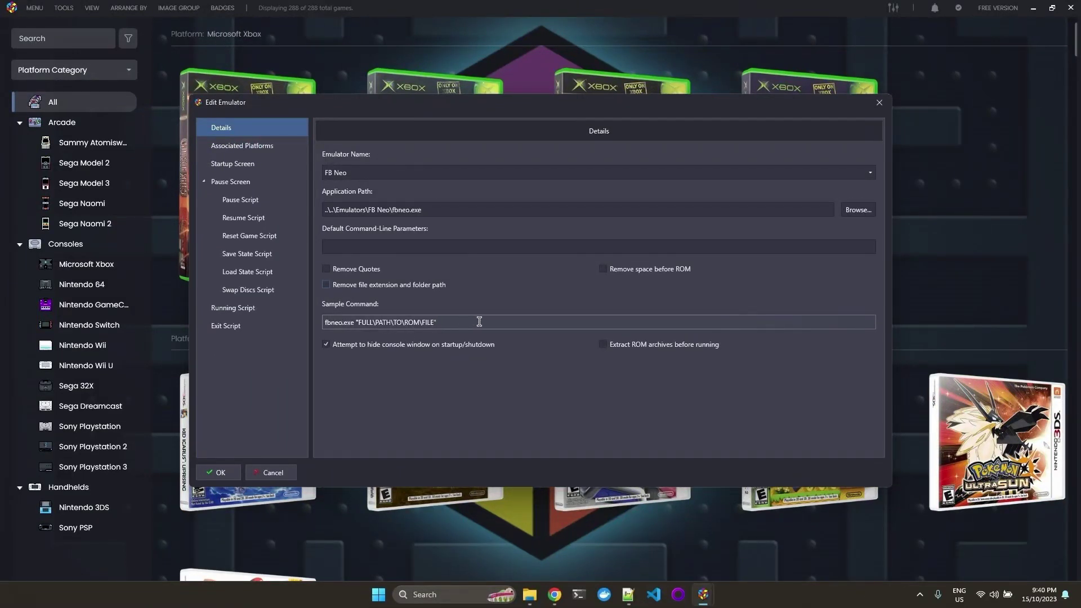
click(352, 285)
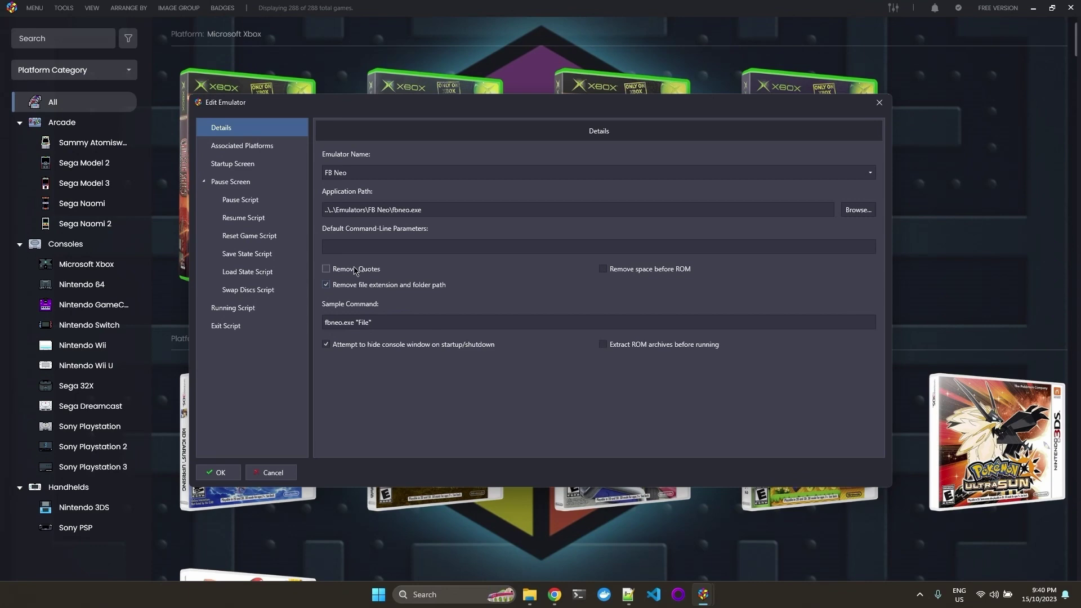
click(353, 270)
click(217, 473)
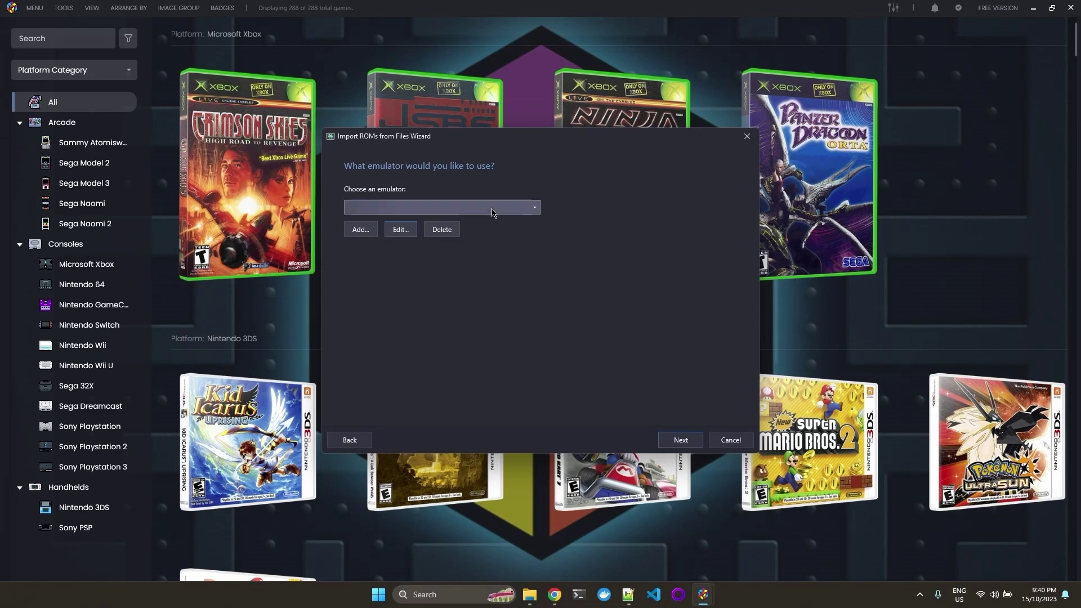
Step: Choose FB Neo as the emulator and keep the local metadata search enabled, continuing to the image download options
click(492, 213)
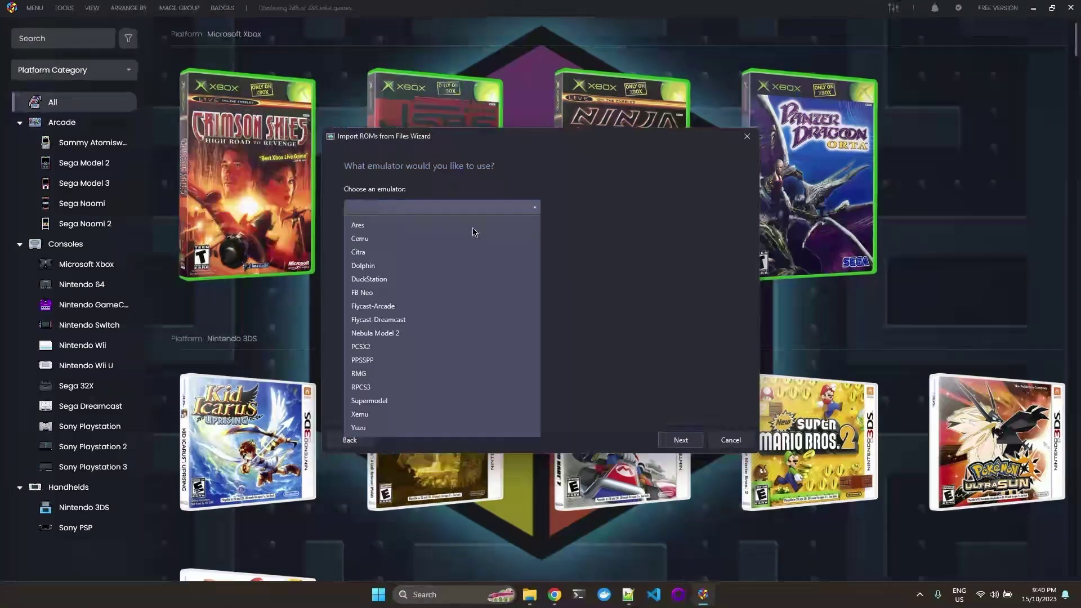
click(408, 293)
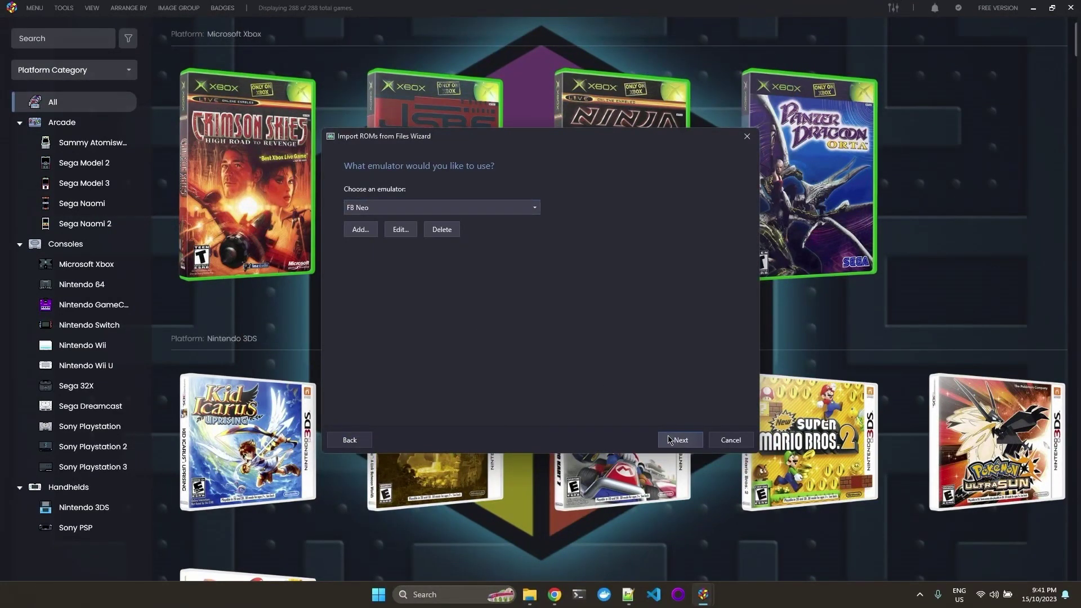
click(668, 440)
click(483, 311)
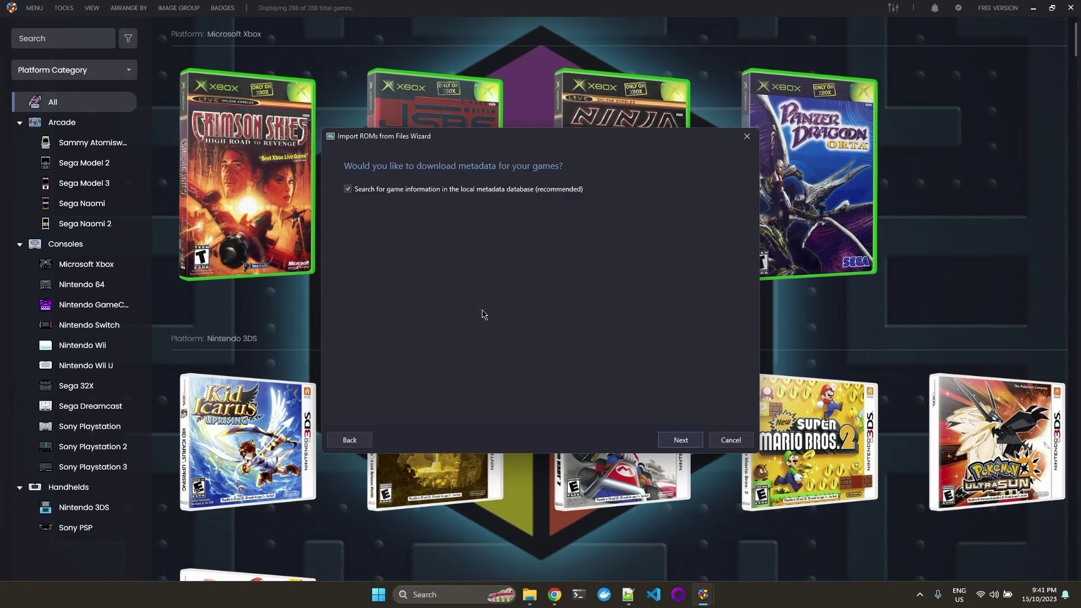
click(681, 440)
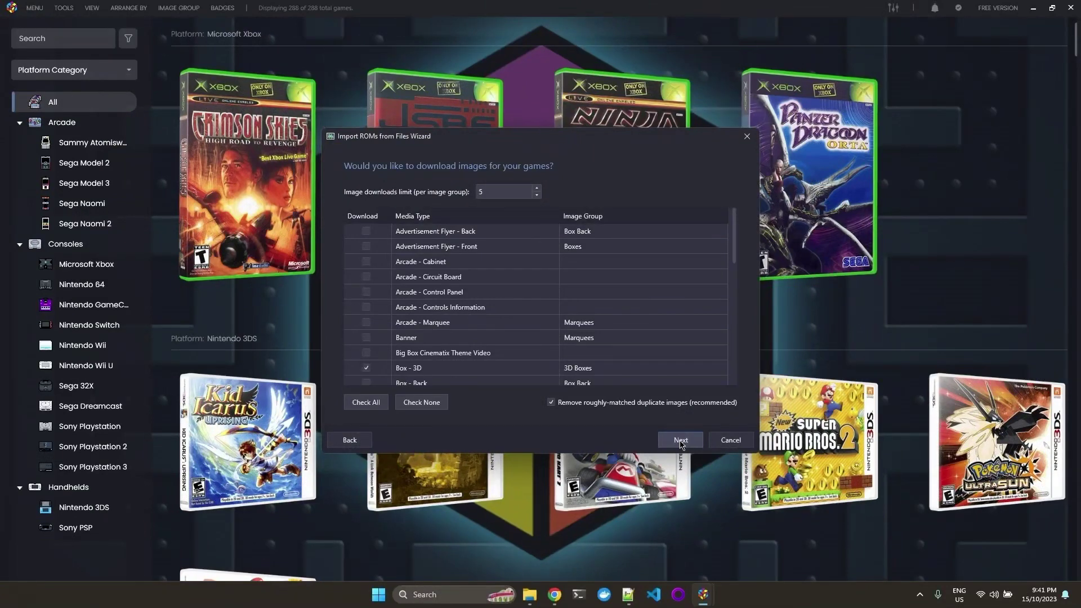
Step: Keep the default image types for download, leave all EmuMovies media unselected, and continue to the custom import options
scroll(713, 288, down, 5)
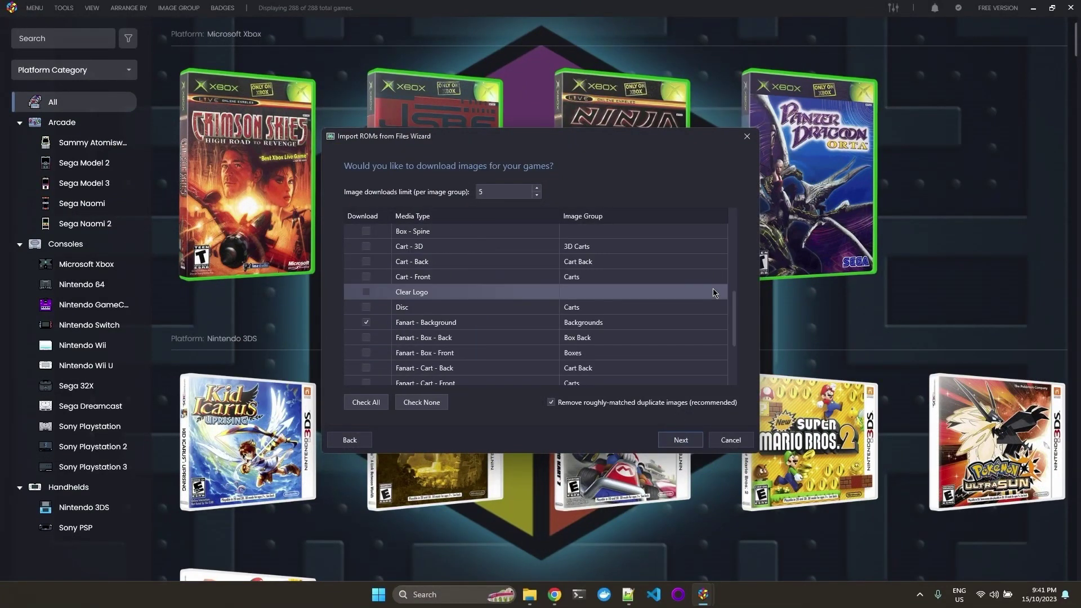
scroll(713, 289, down, 3)
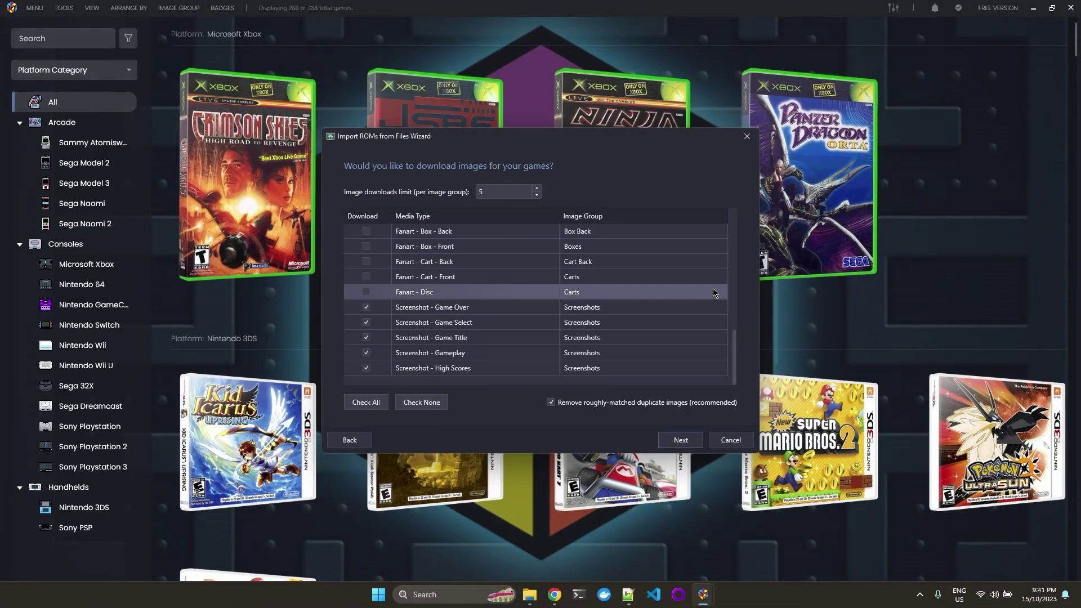
click(682, 444)
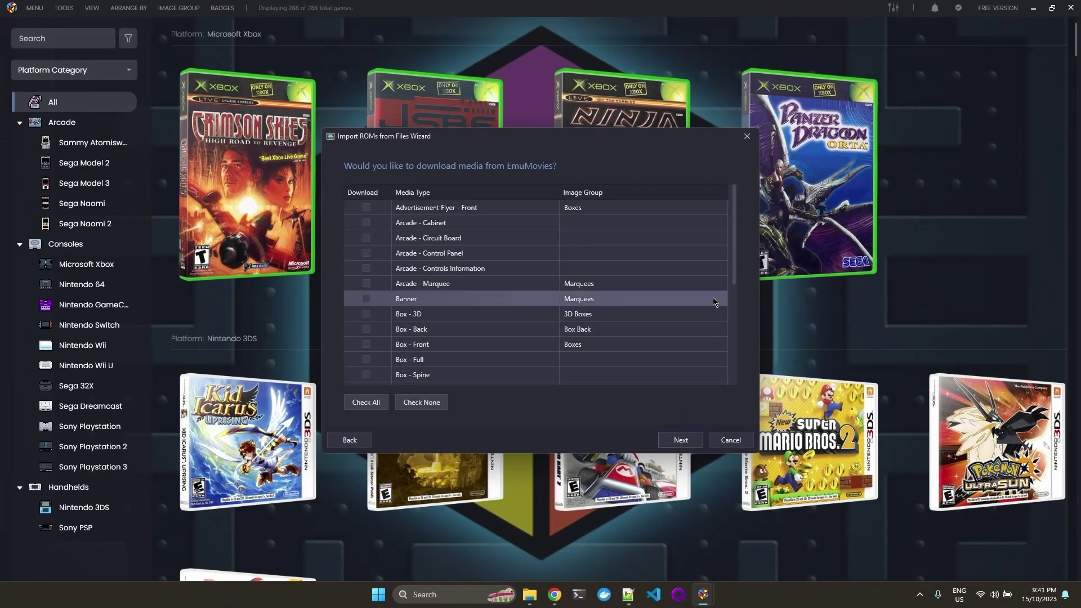
scroll(715, 297, down, 5)
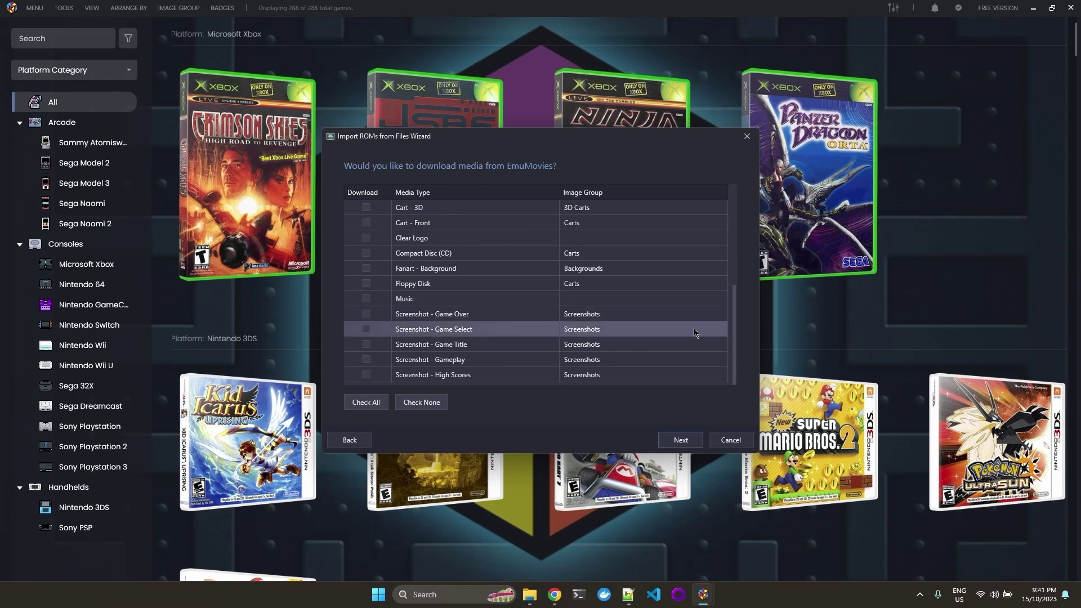
scroll(704, 315, up, 2)
scroll(699, 320, down, 2)
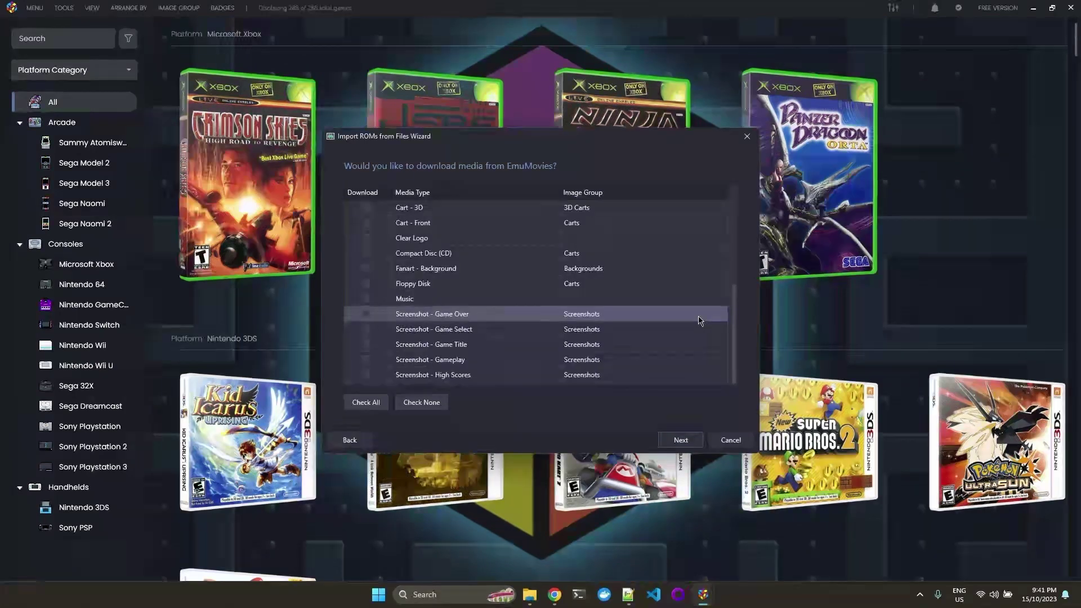
click(680, 440)
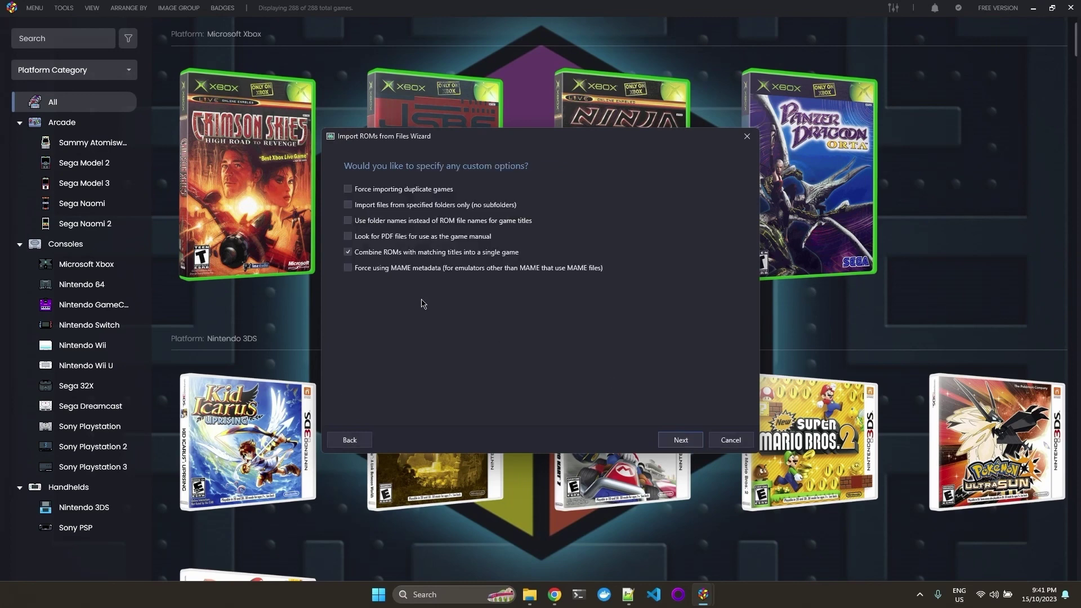
Step: Finish importing Cadillacs and Dinosaurs with MAME metadata forced, all clones imported, and every skip filter for MAME games cleared
click(378, 271)
click(669, 440)
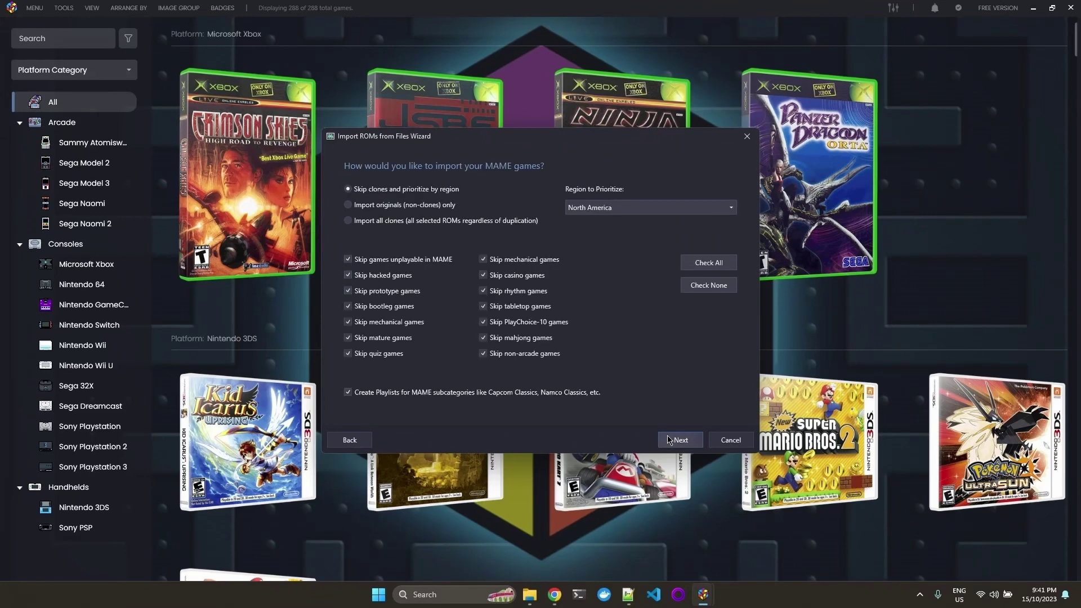
click(441, 223)
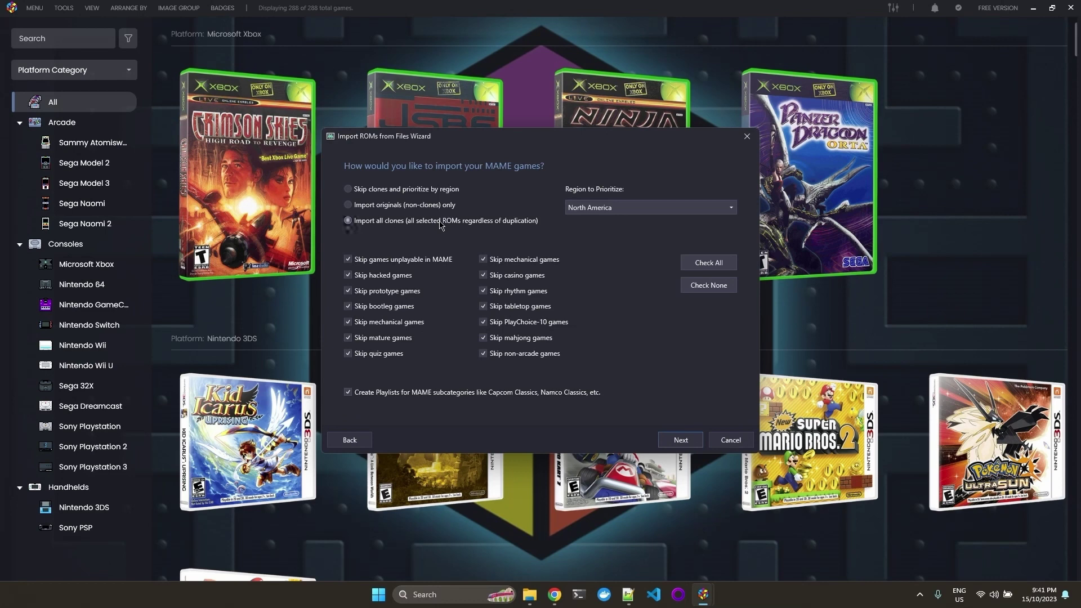
click(729, 292)
click(692, 443)
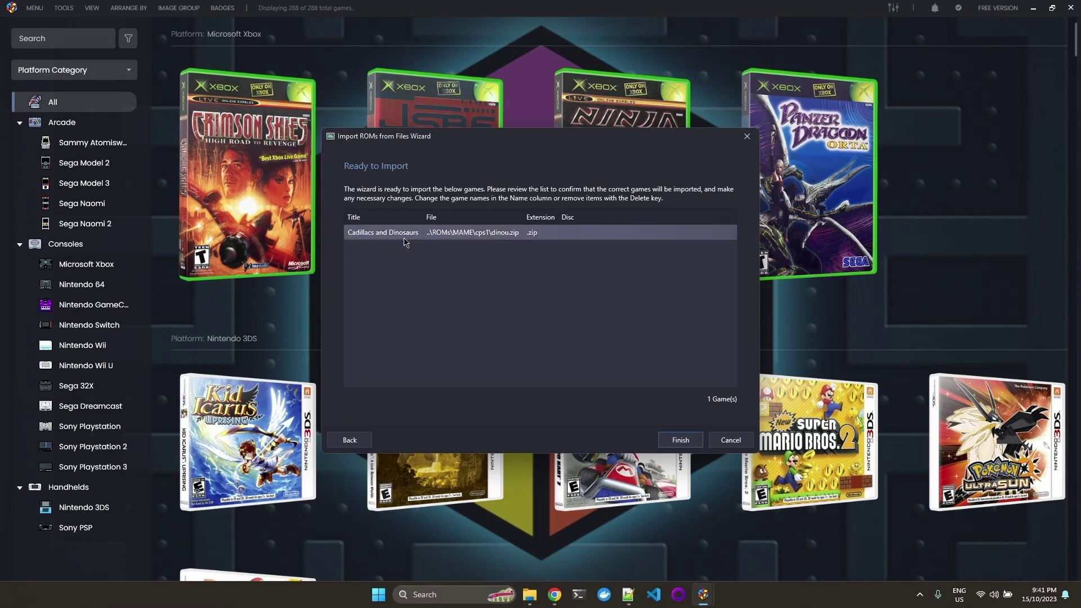
click(676, 440)
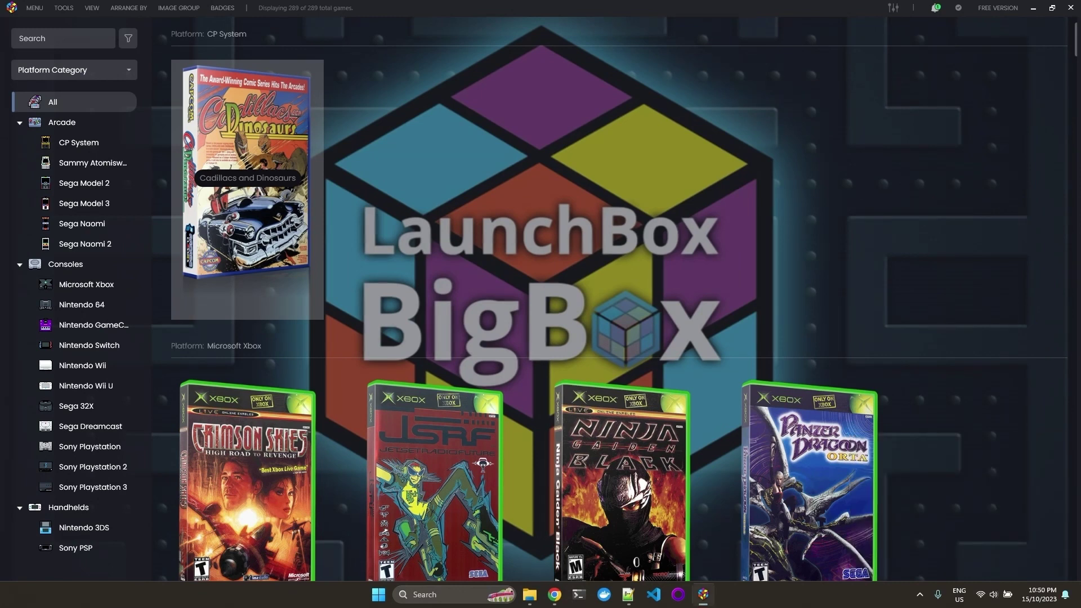
Step: Test the imported Cadillacs and Dinosaurs by launching it from the CP System games, and exit back to the library
click(251, 193)
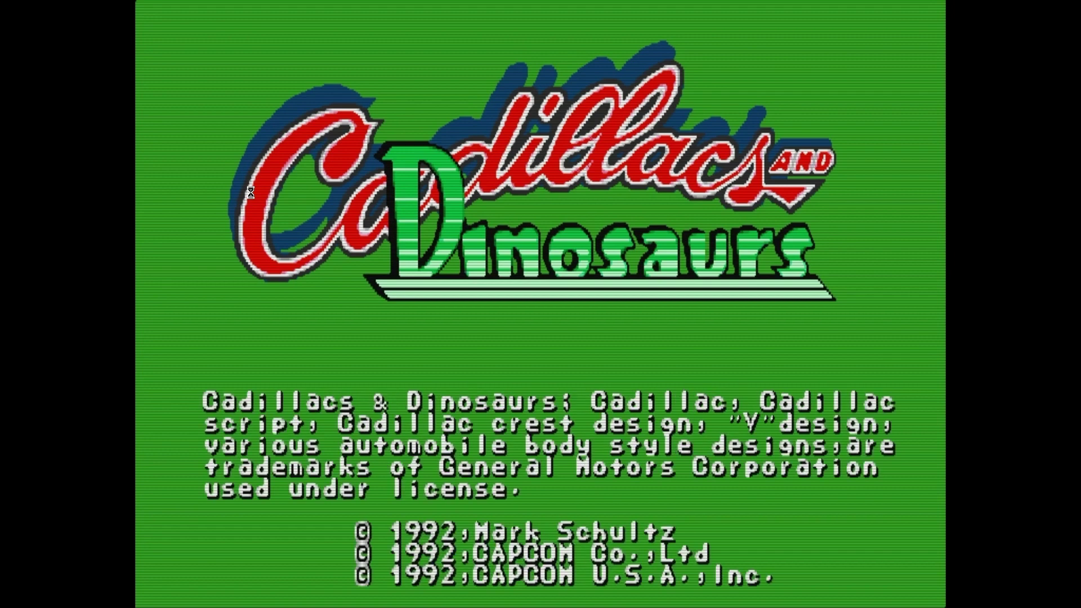
key(Escape)
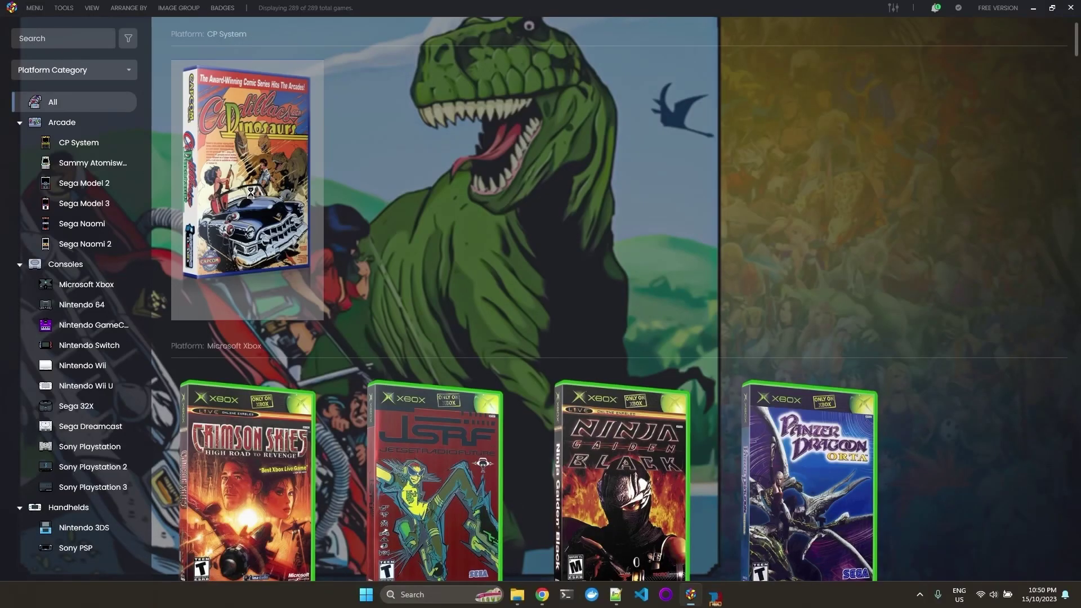